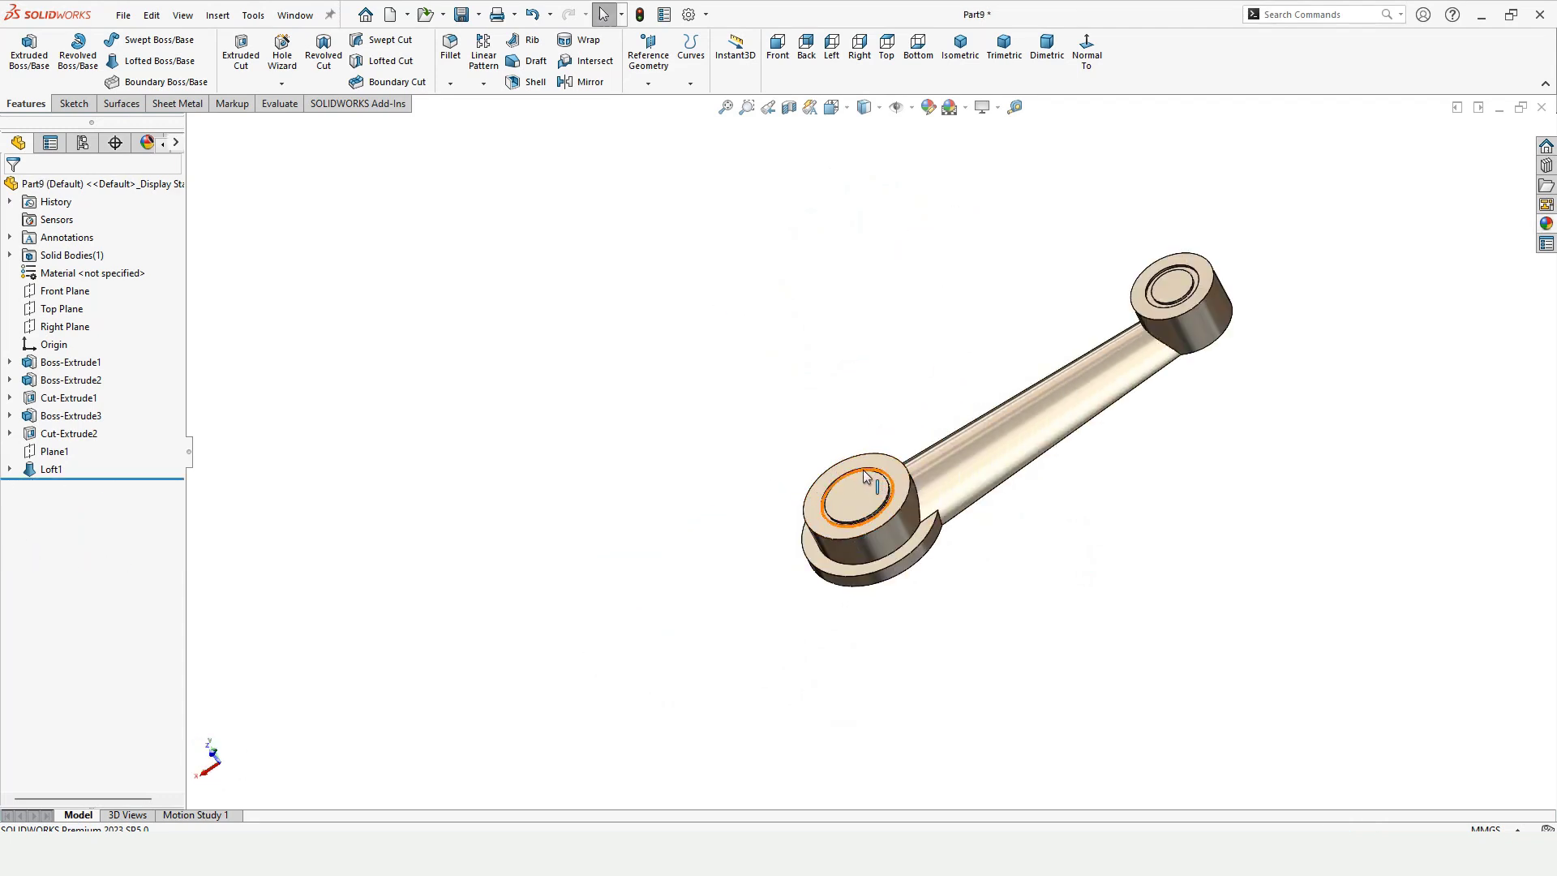
- Switch to the Part9 link and select the near boss's top face
click(874, 465)
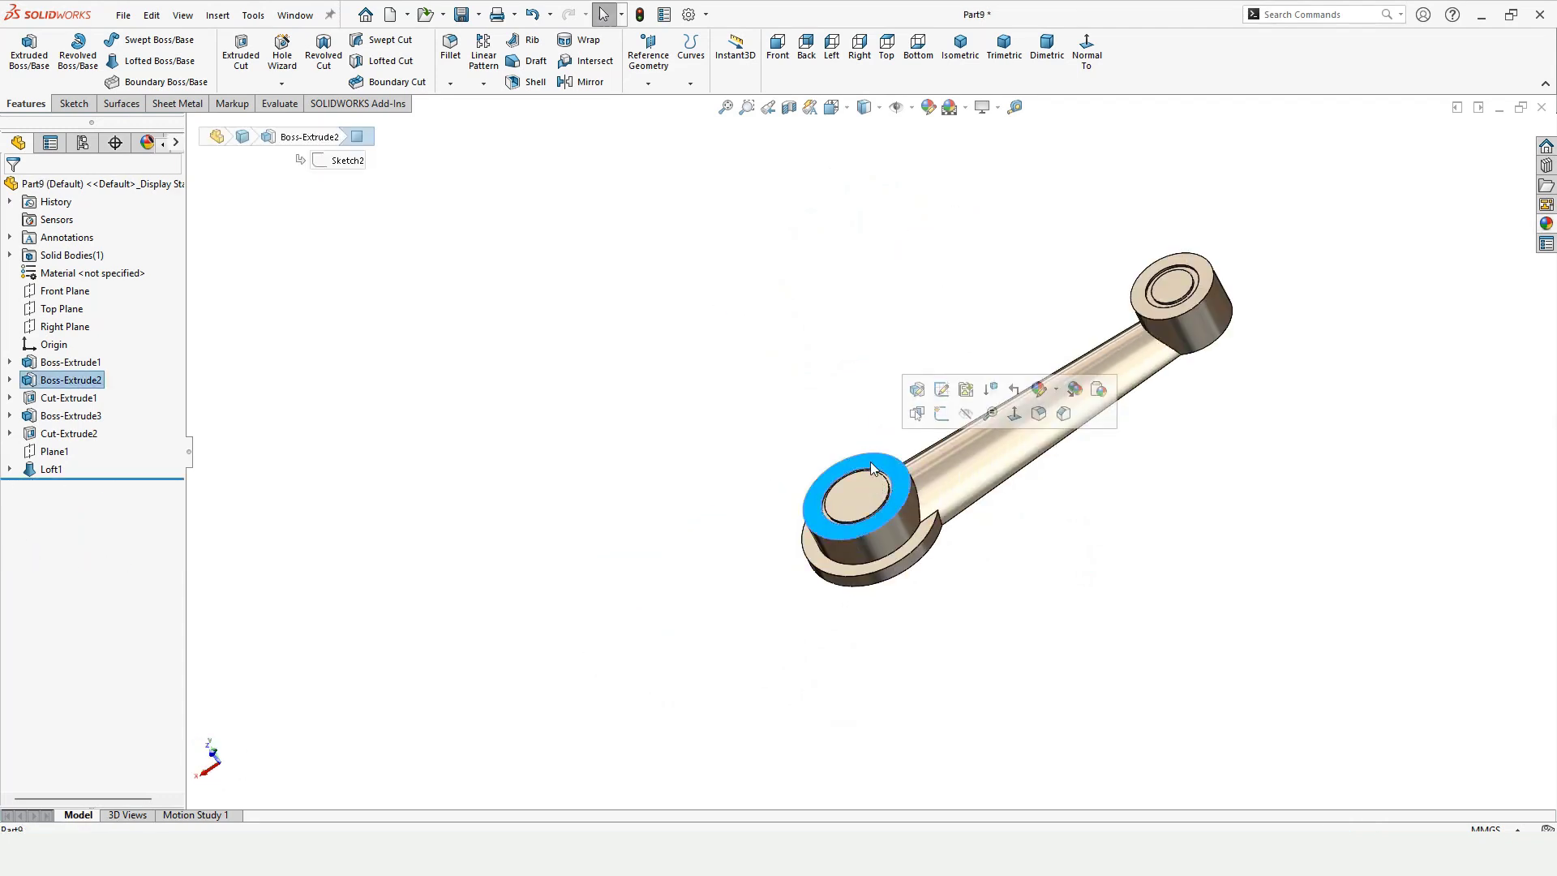
- Sketch a Ø103 circle at the origin on the boss face and make it construction geometry
click(941, 414)
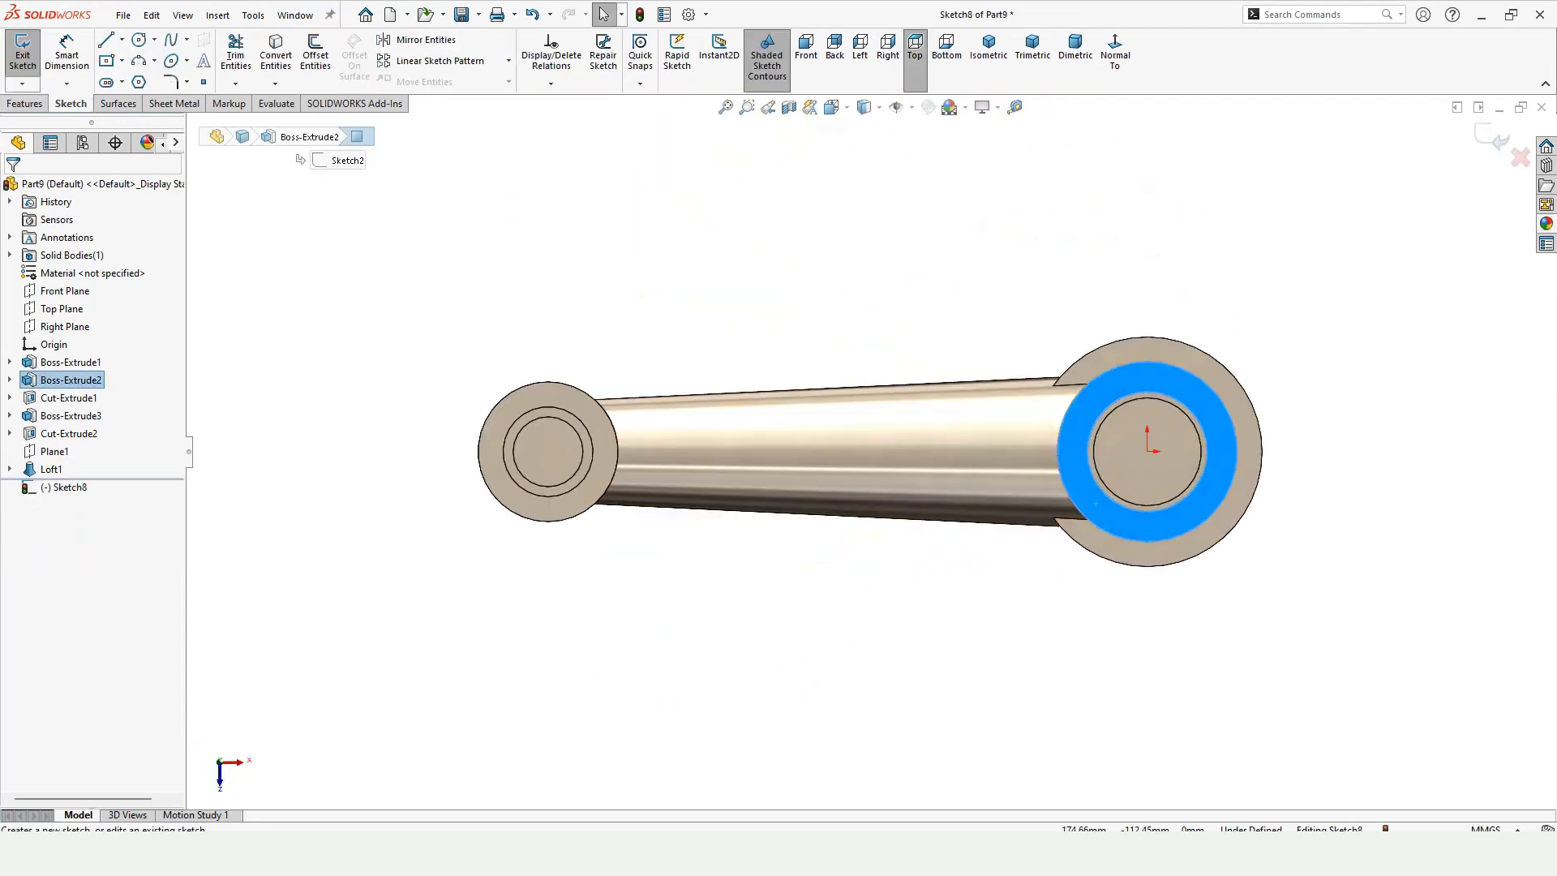
click(139, 39)
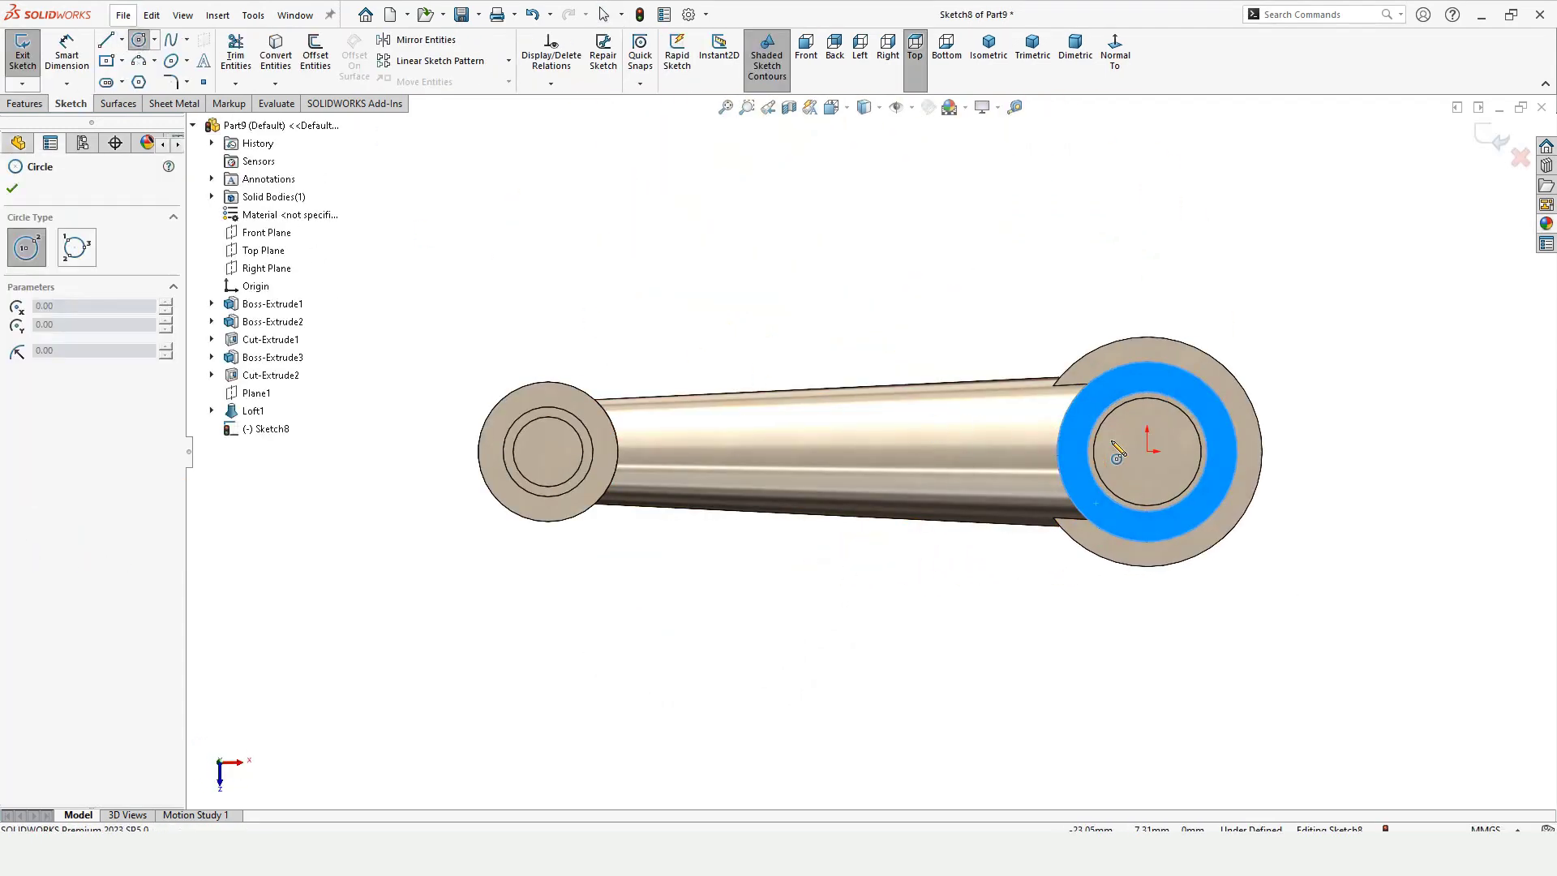
click(1148, 452)
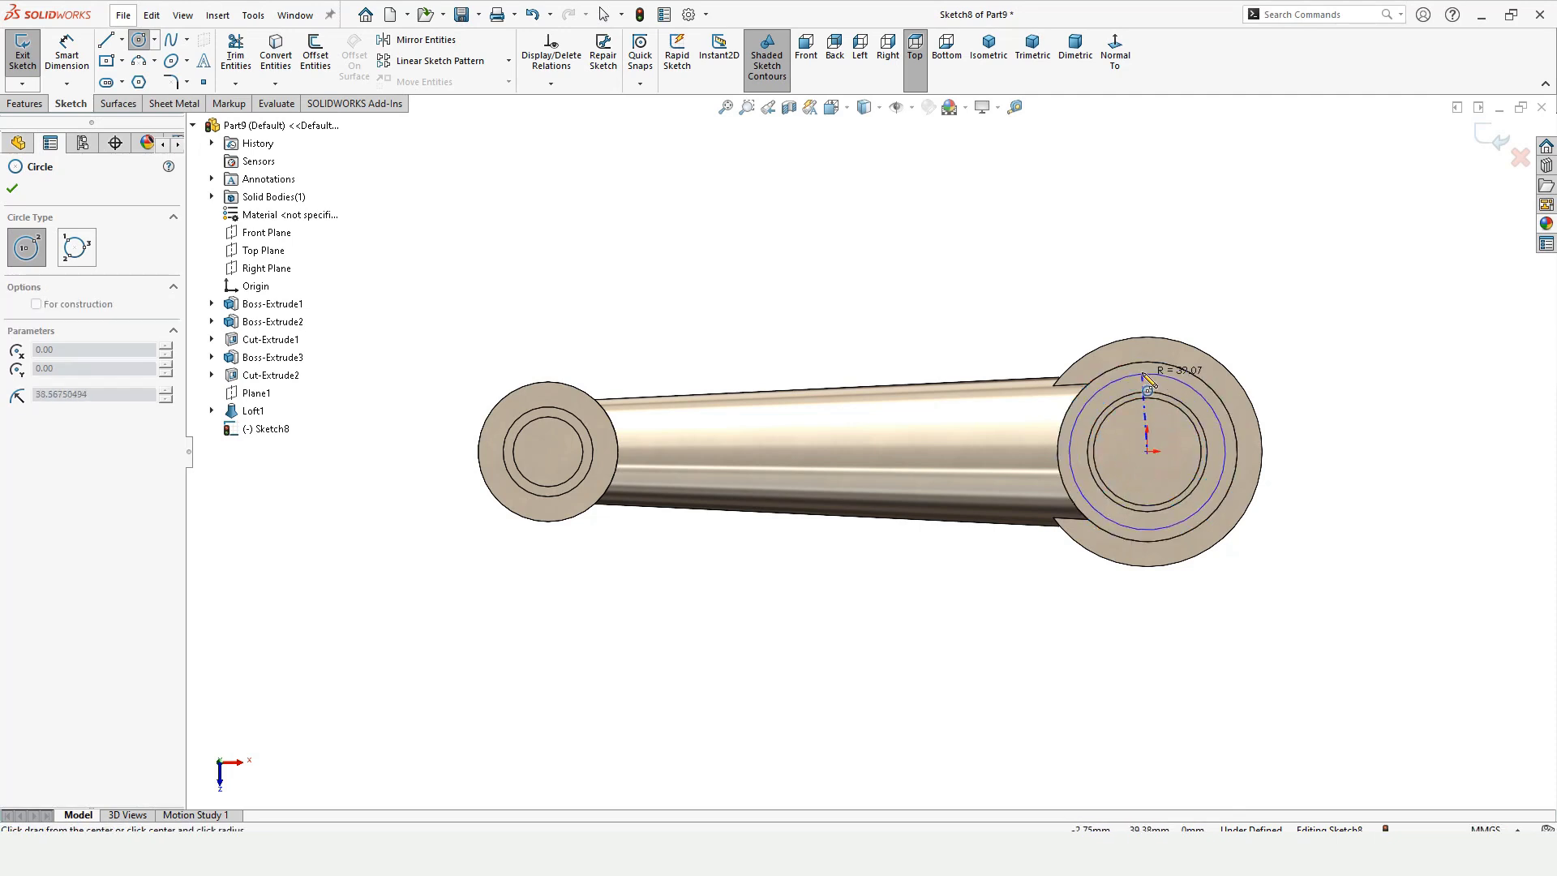
click(1134, 347)
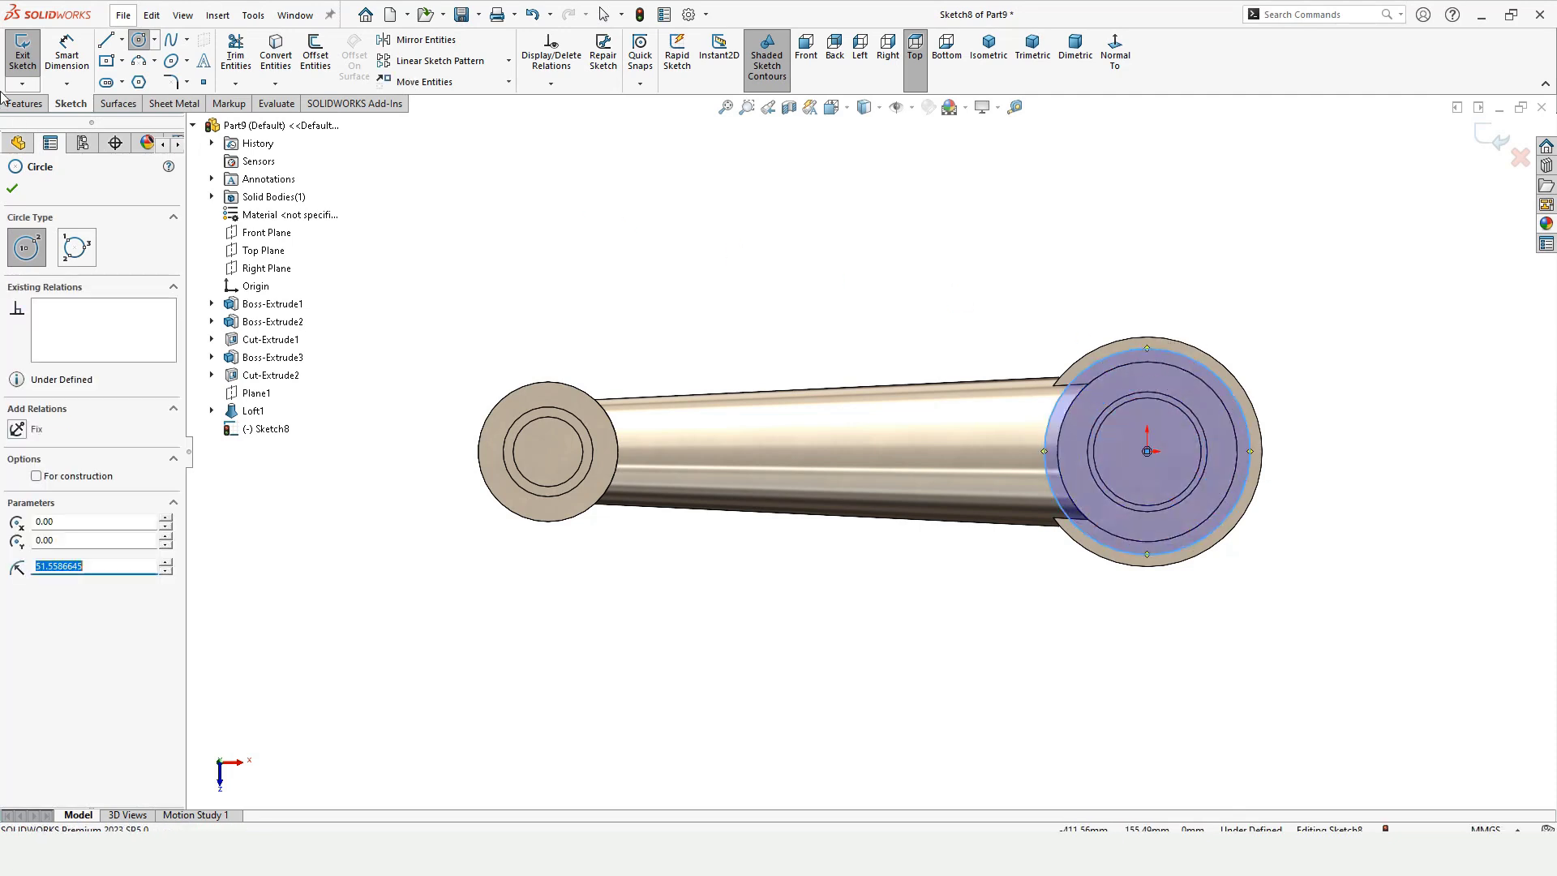
click(67, 53)
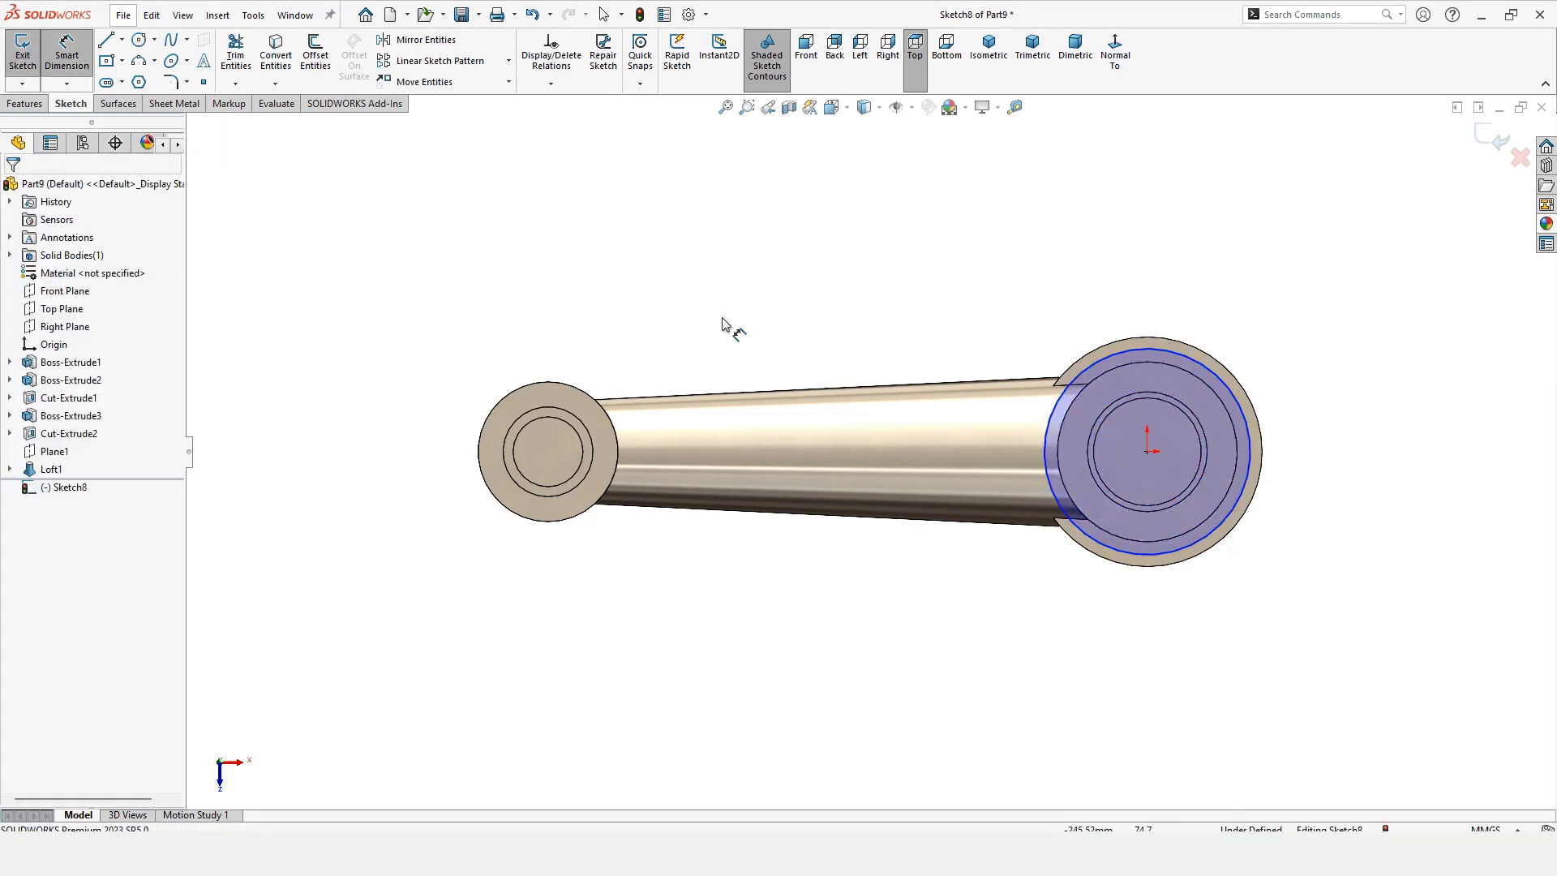
click(1224, 373)
click(1318, 274)
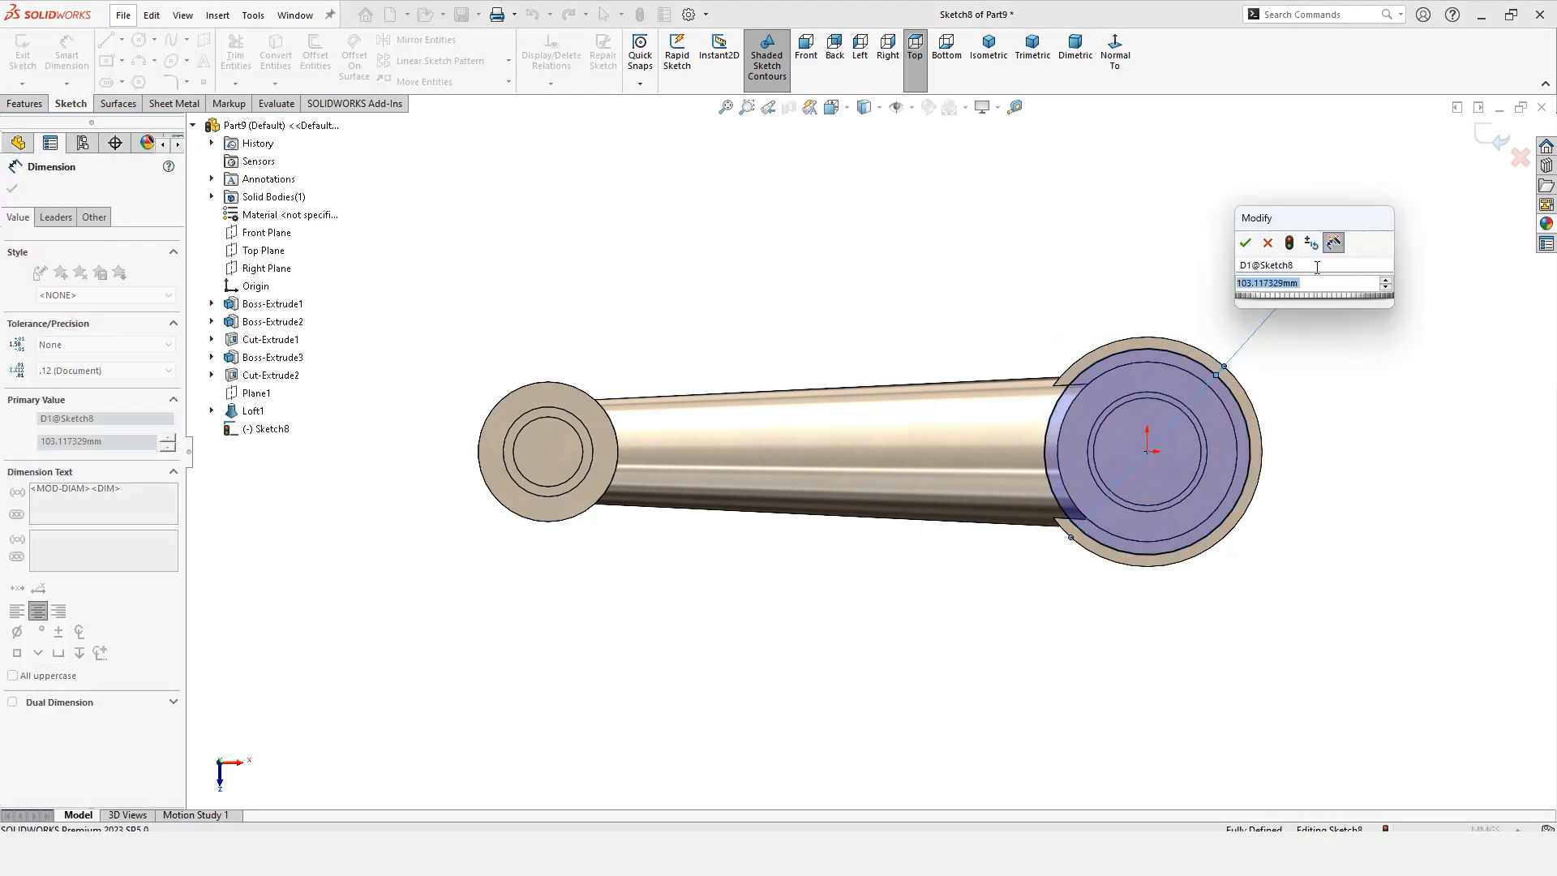
text(103)
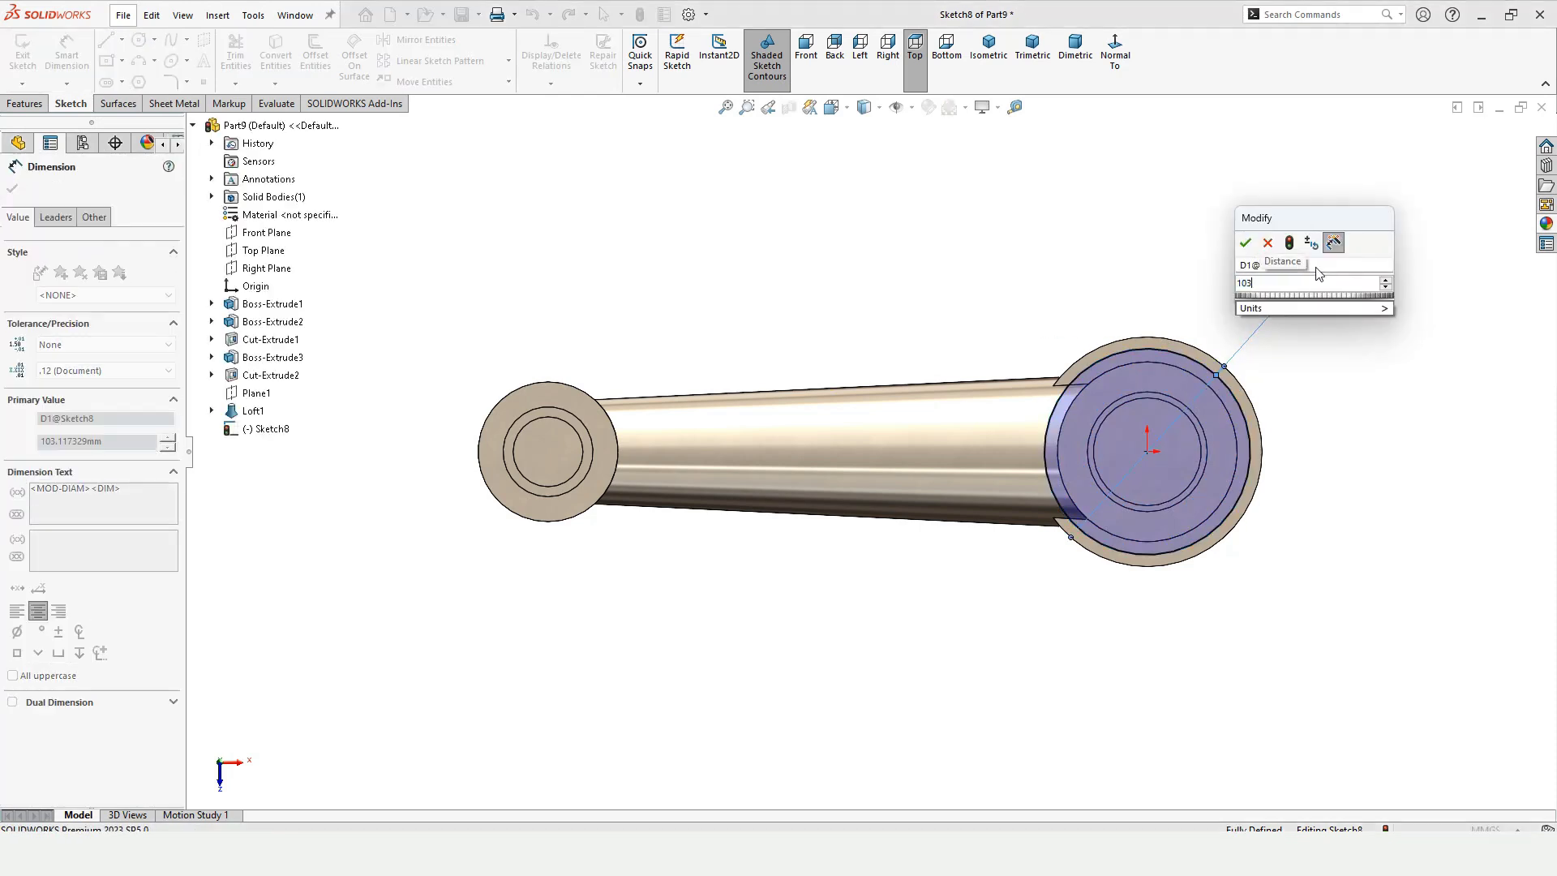
key(Return)
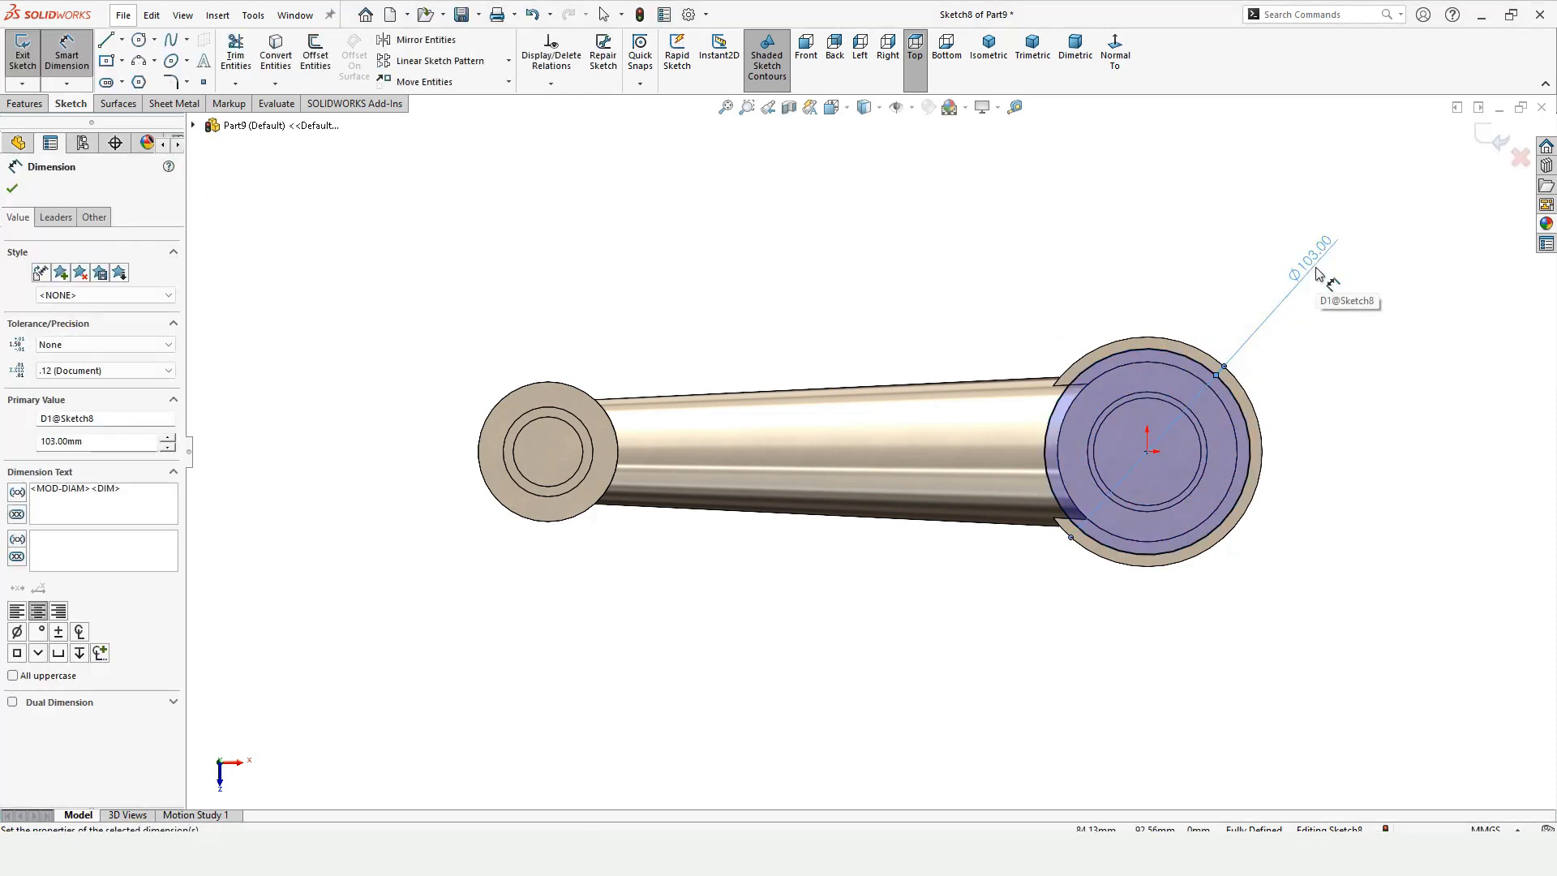
key(Escape)
scroll(1298, 348, down, 2)
click(1110, 349)
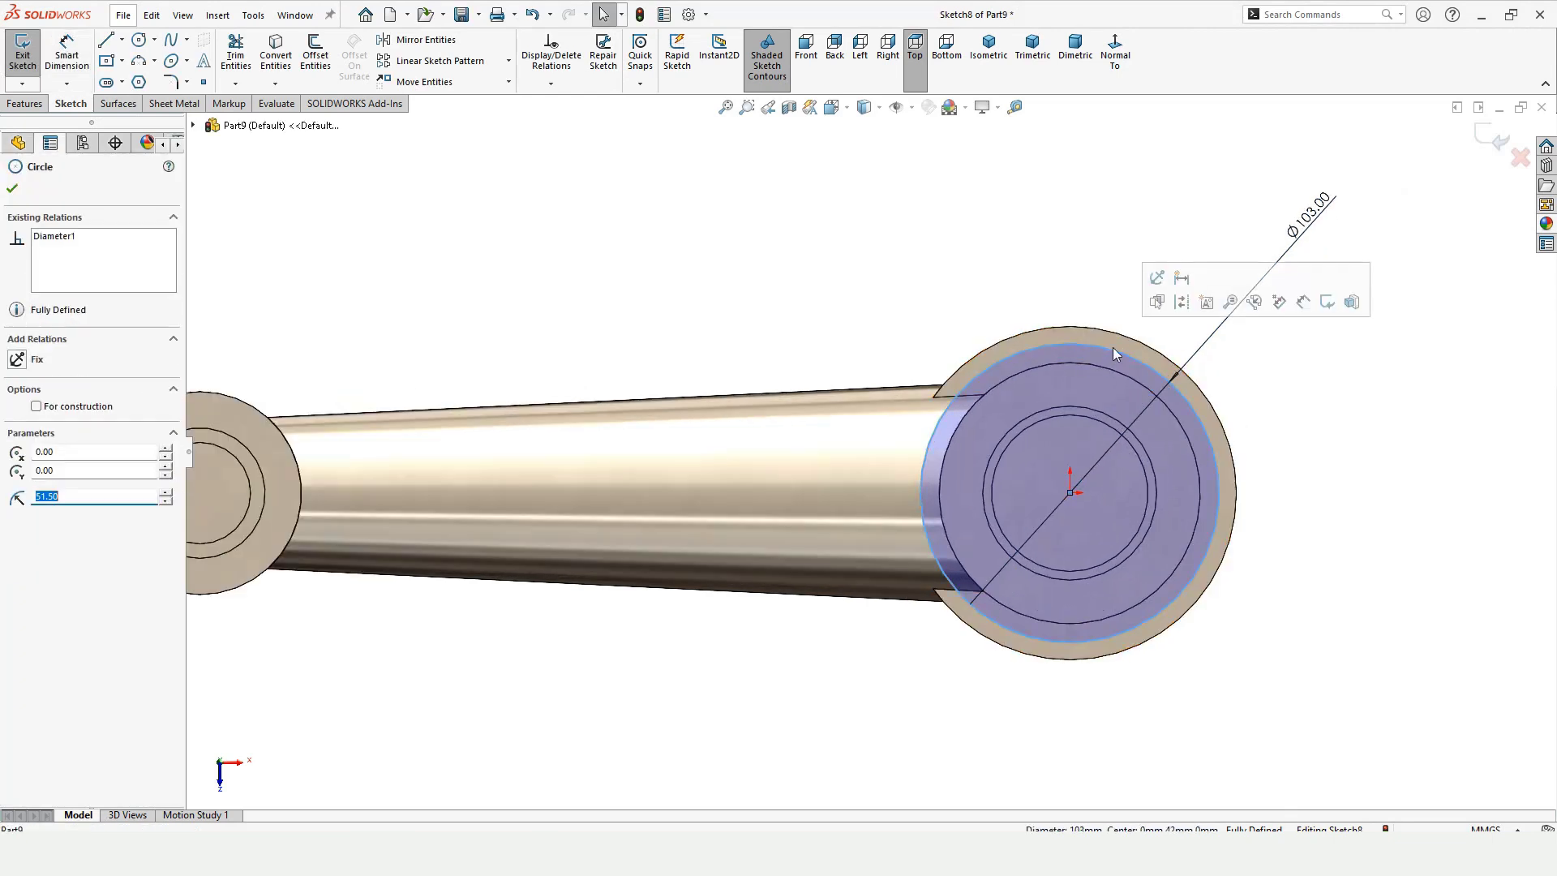
click(1183, 311)
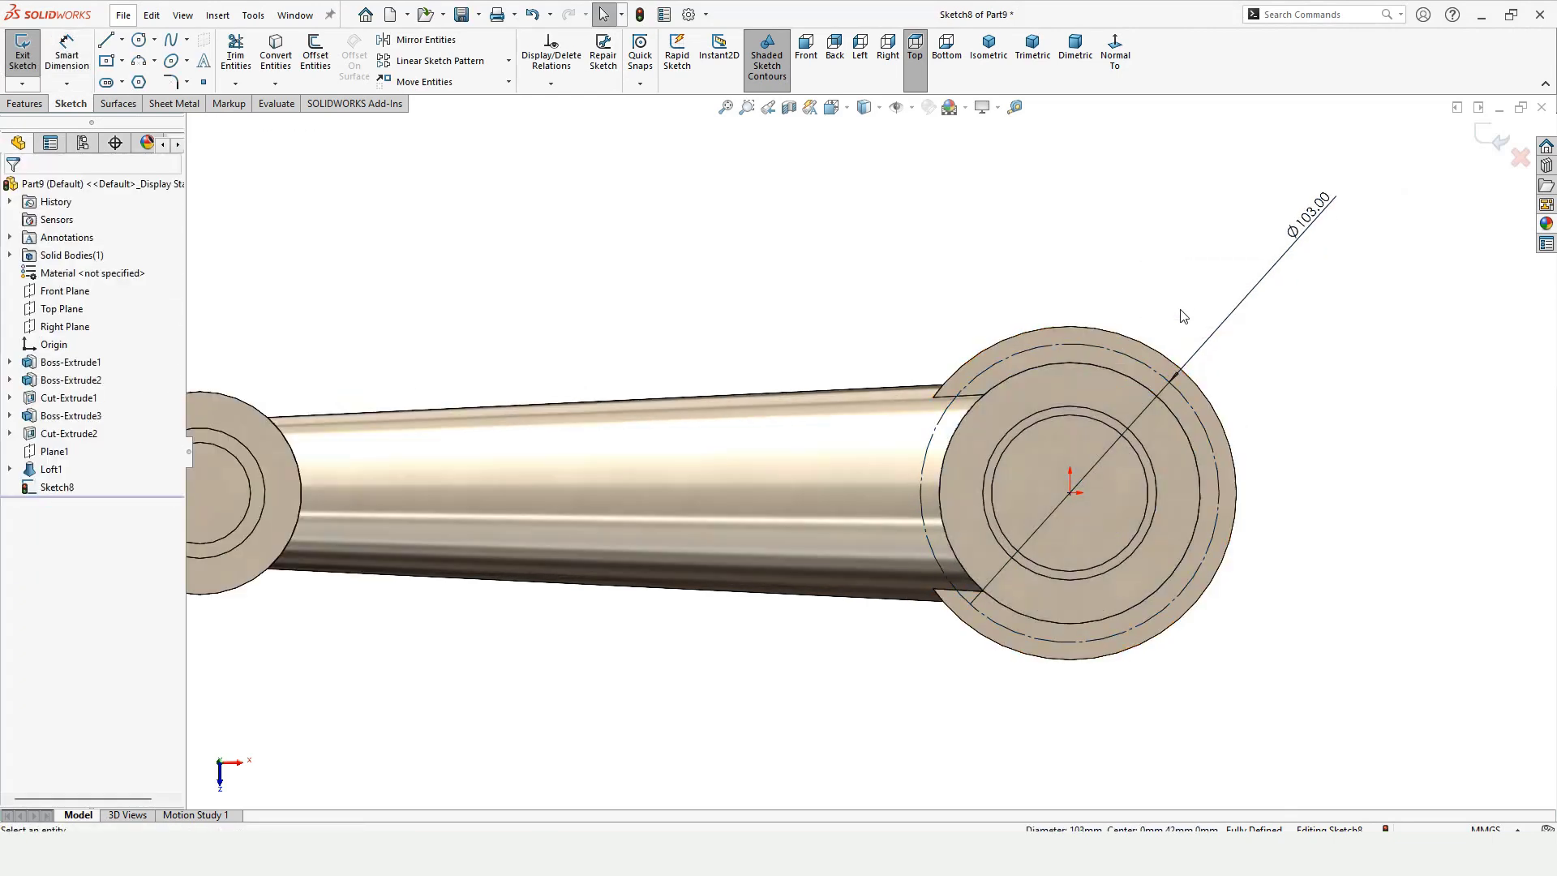
- Draw a small circle on the Ø103 construction circle and dimension it Ø6
click(140, 40)
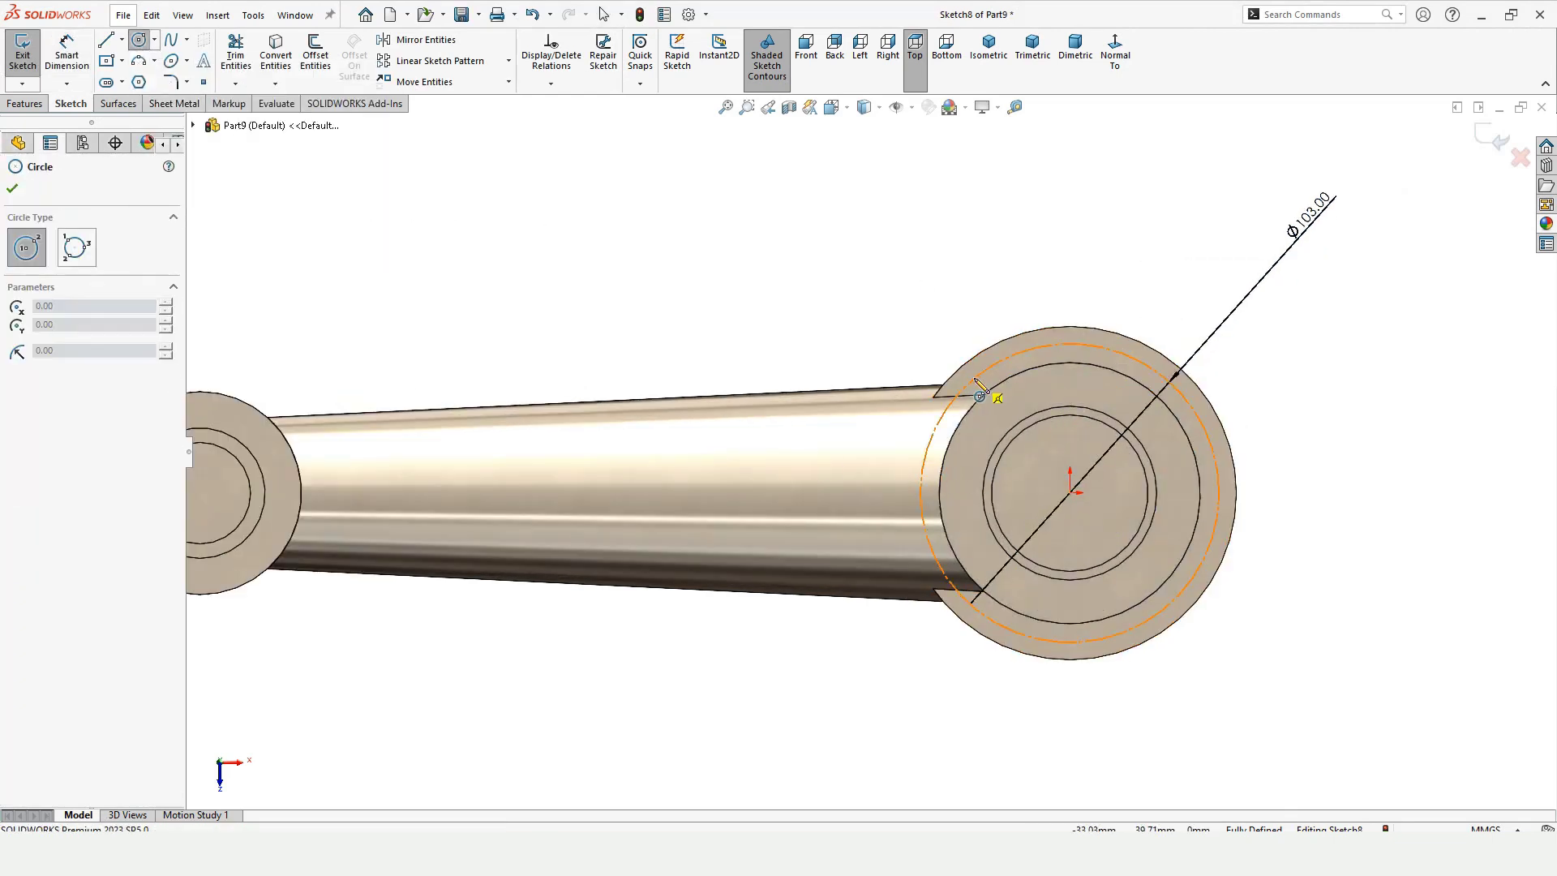
drag(978, 377, 988, 378)
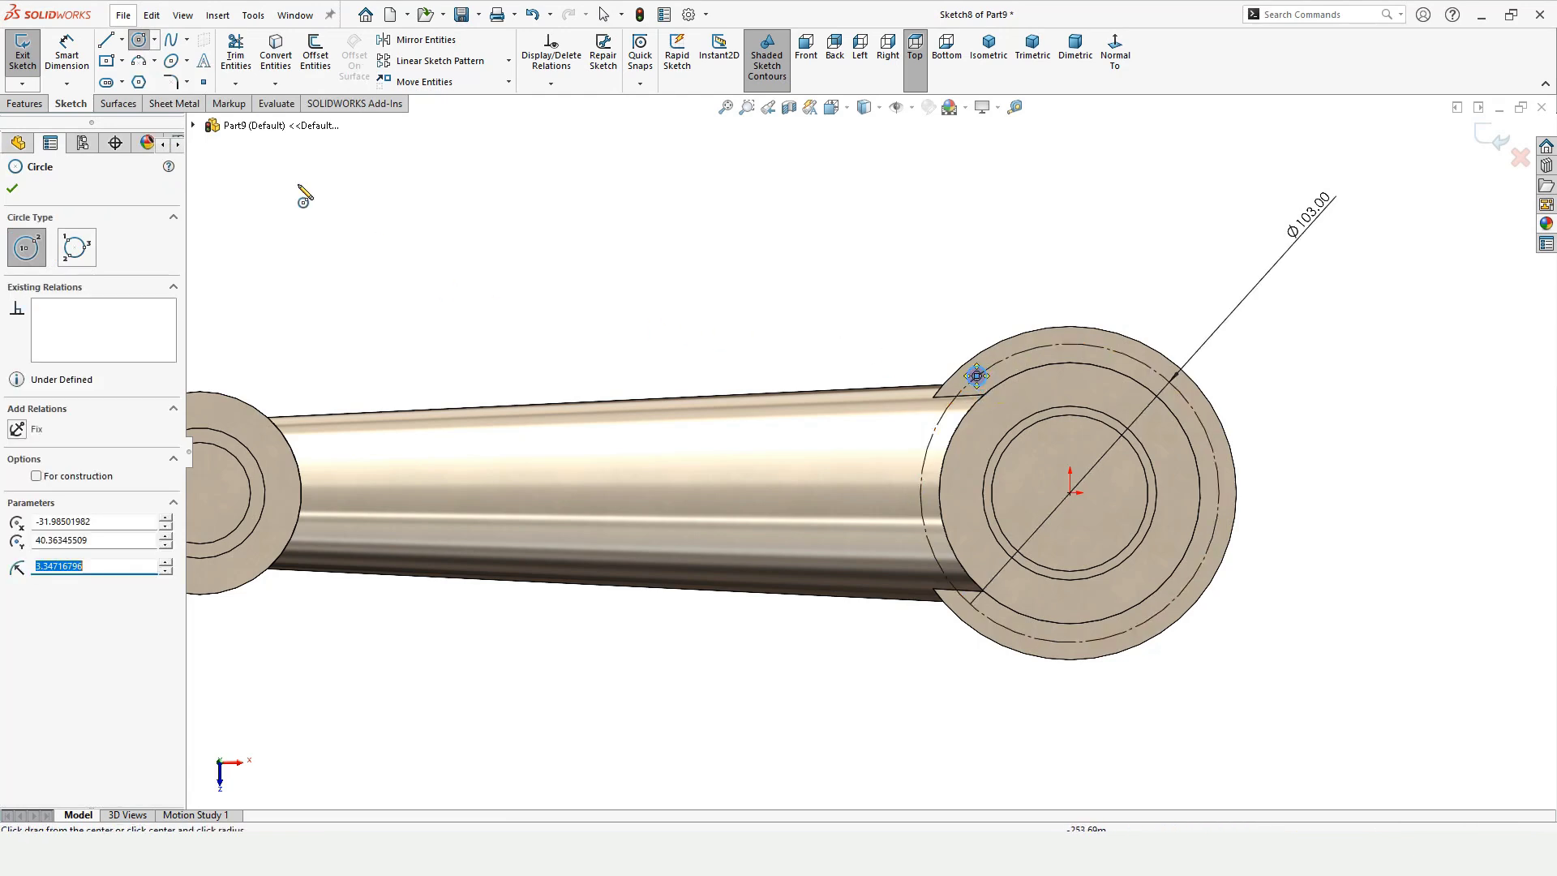
click(69, 64)
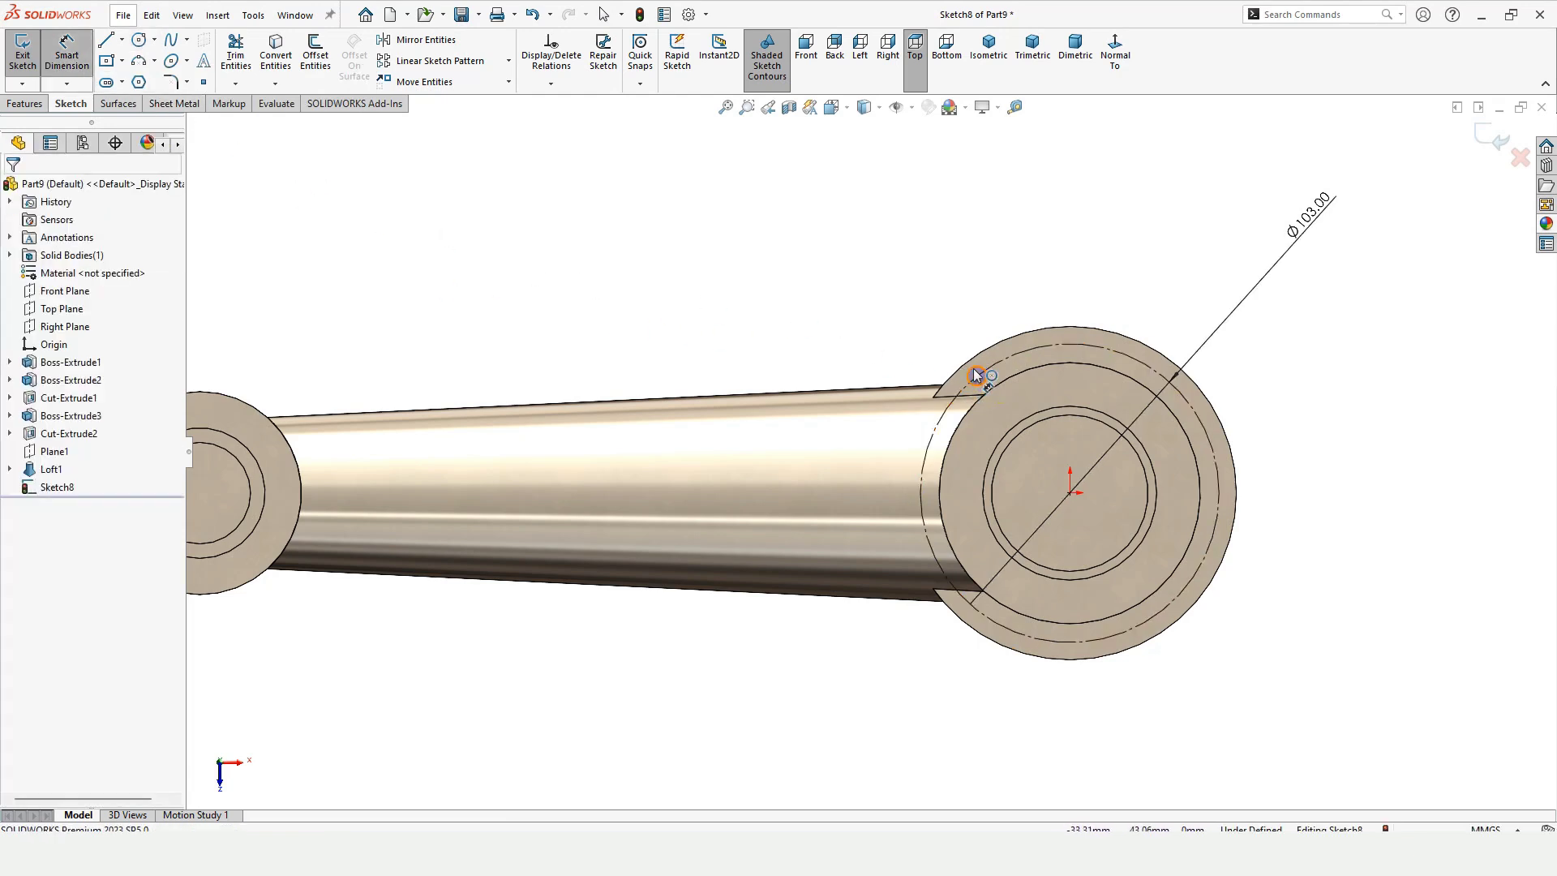
click(973, 368)
click(981, 279)
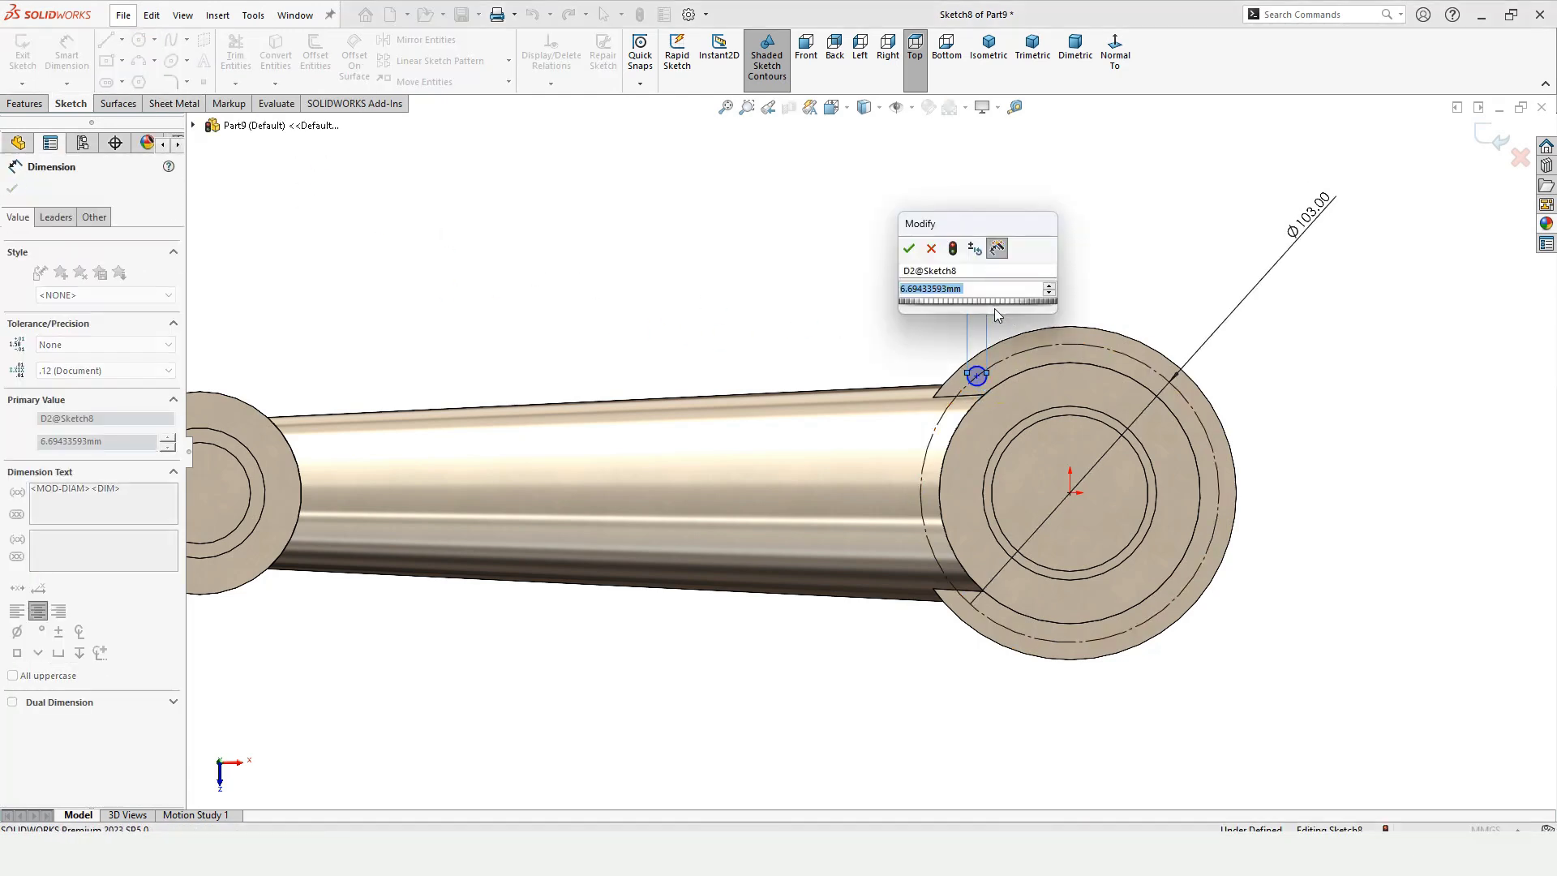
text(6)
key(Return)
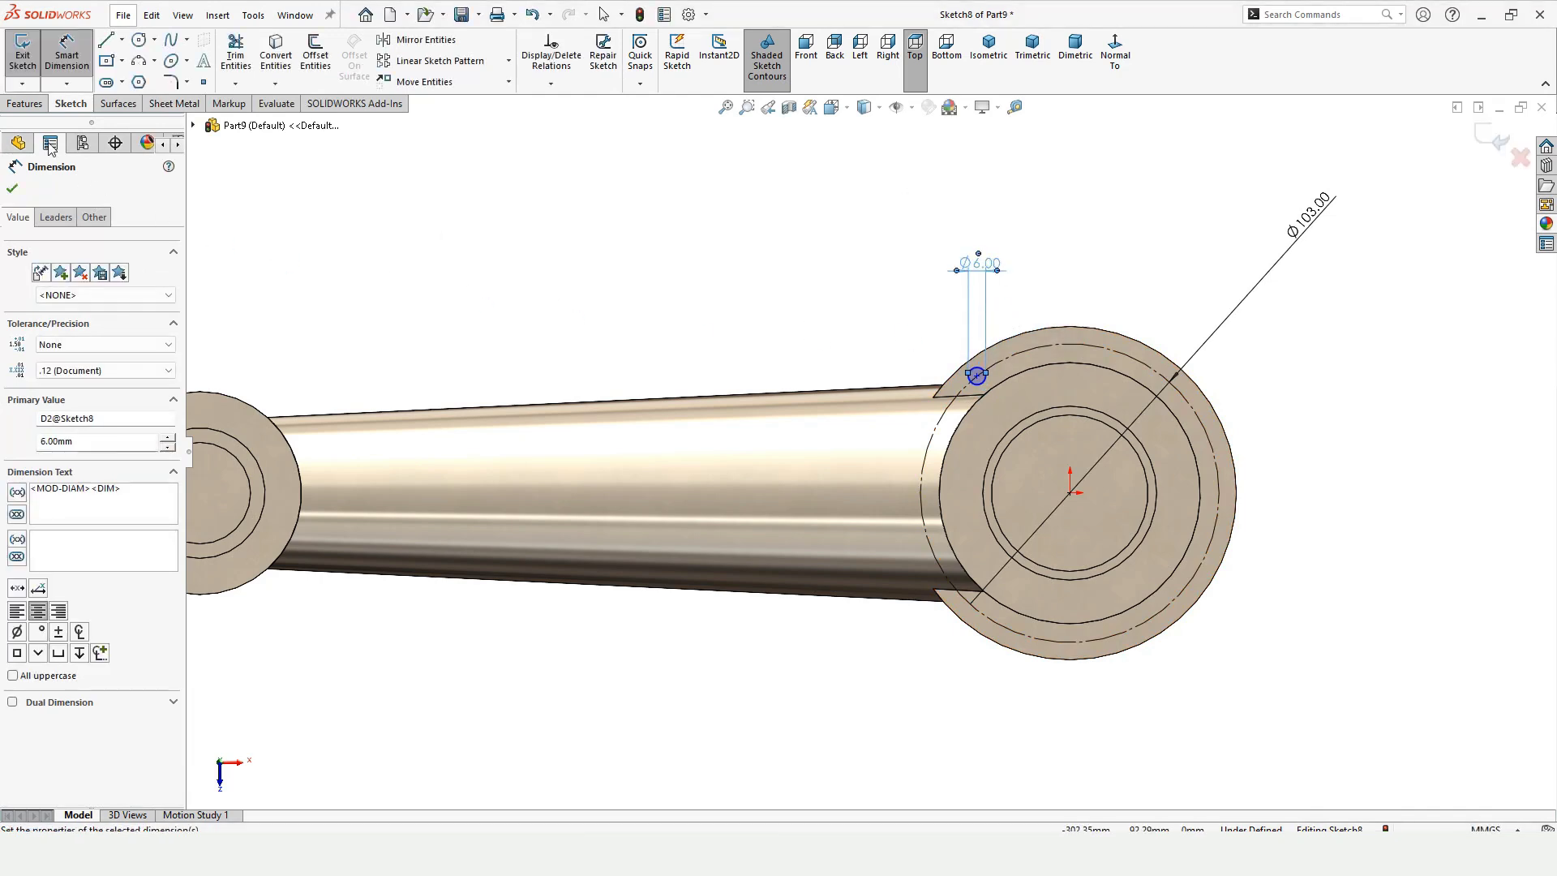
click(13, 191)
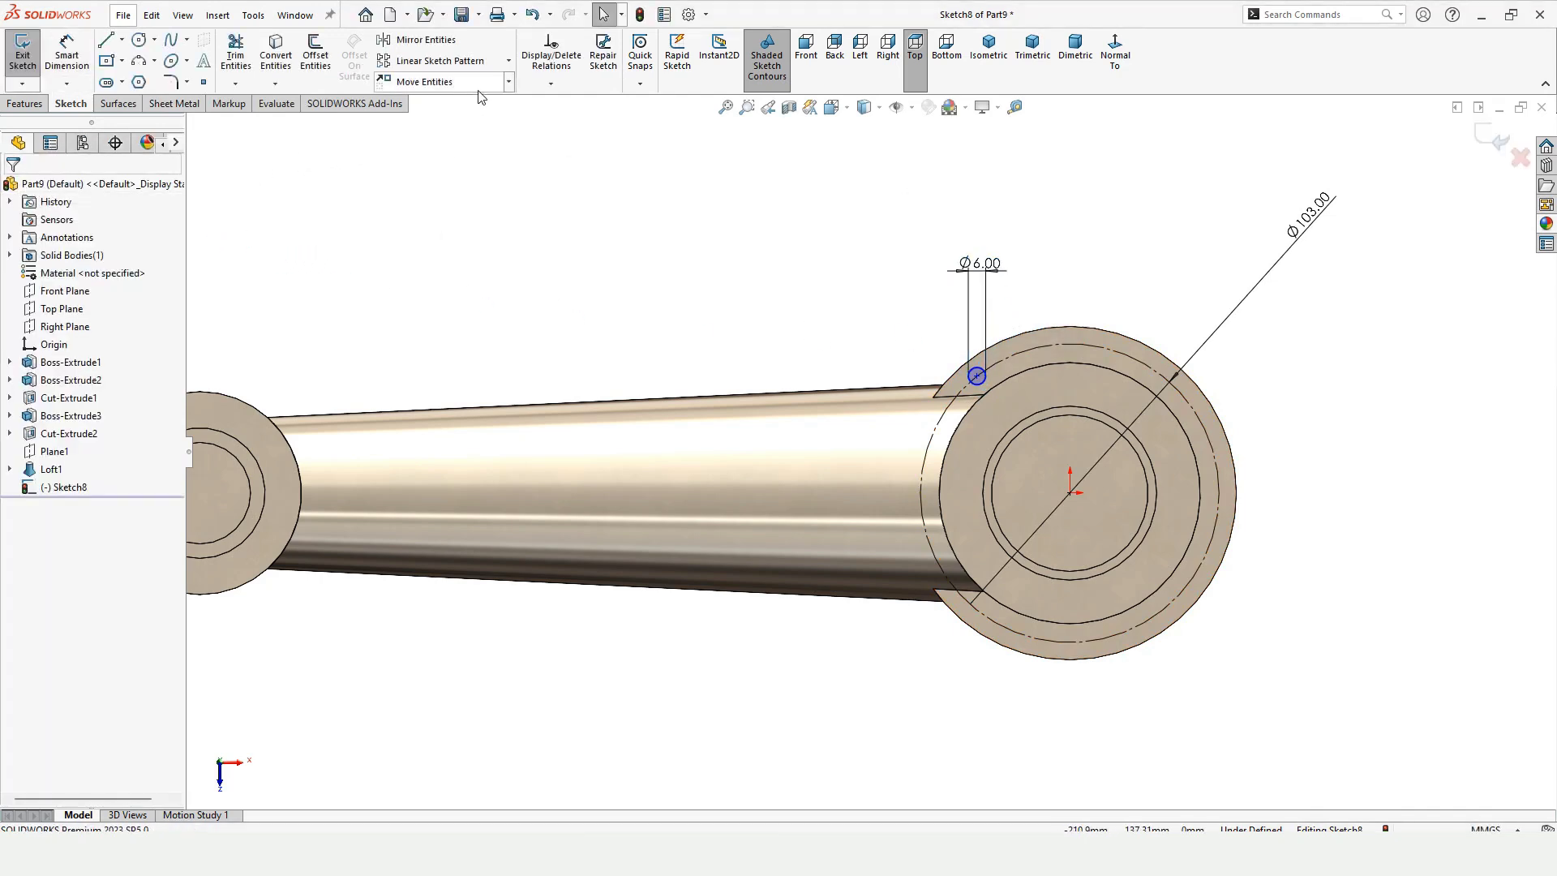
- Circular-pattern the Ø6 circle about the origin: 14 instances spaced 20° apart
click(506, 64)
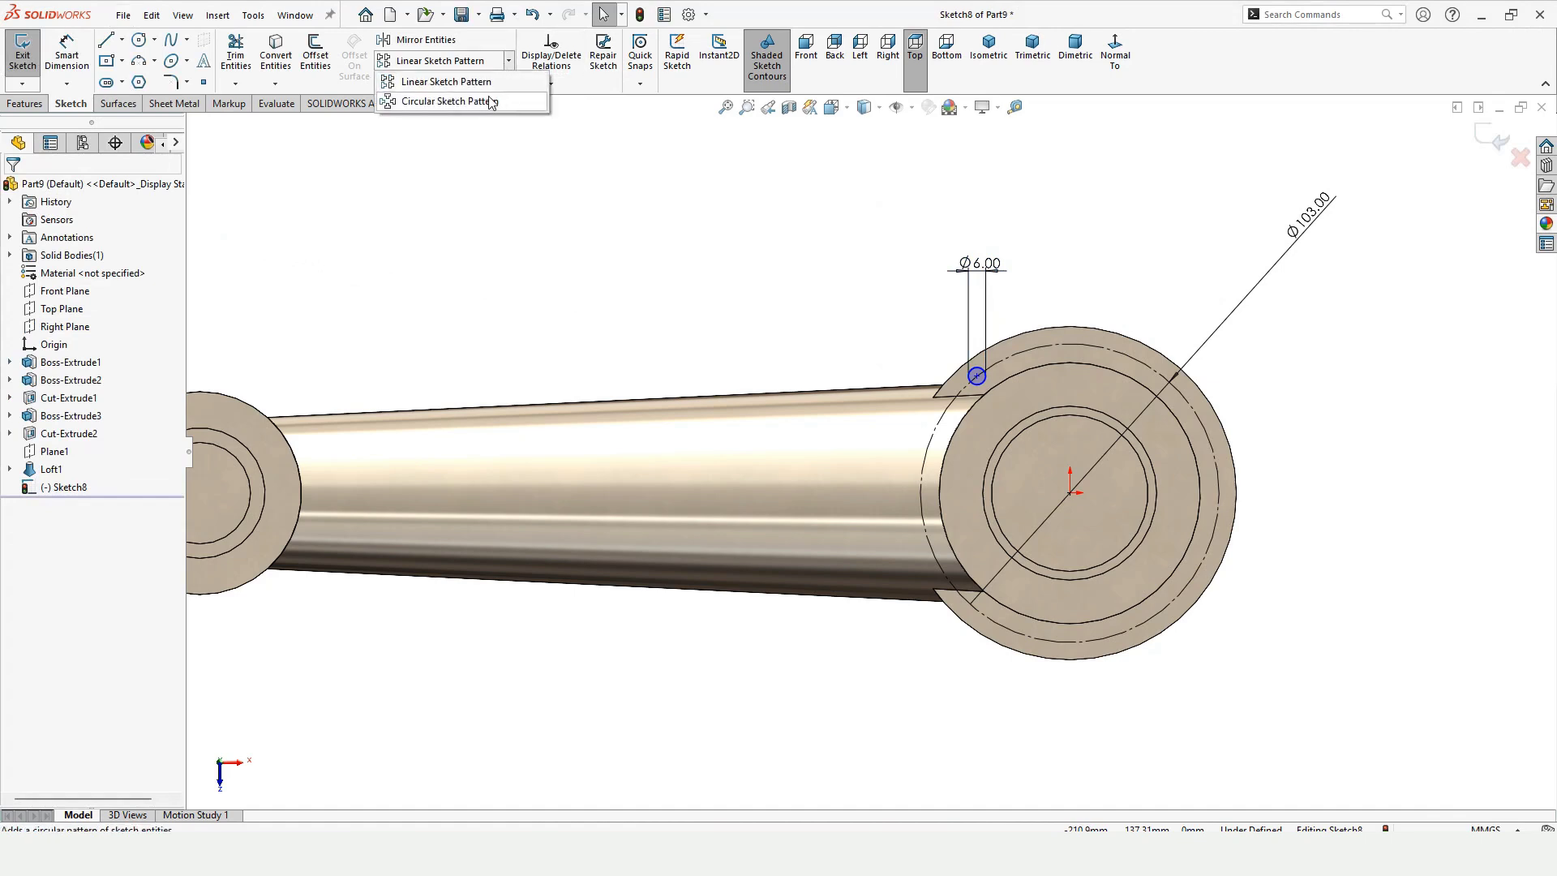
click(442, 102)
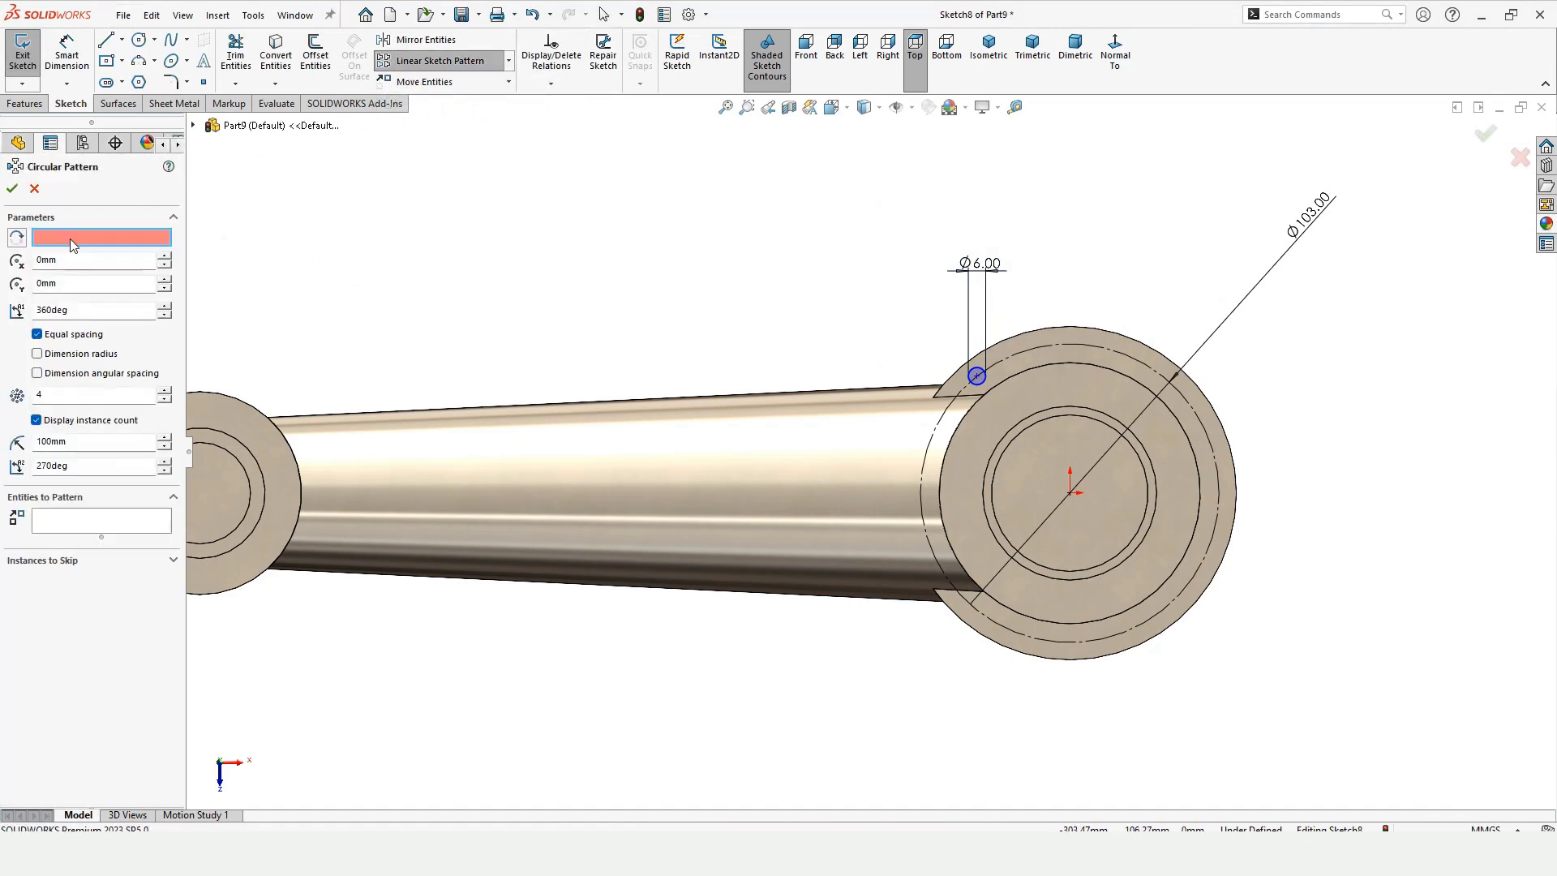
scroll(878, 336, down, 2)
click(1112, 354)
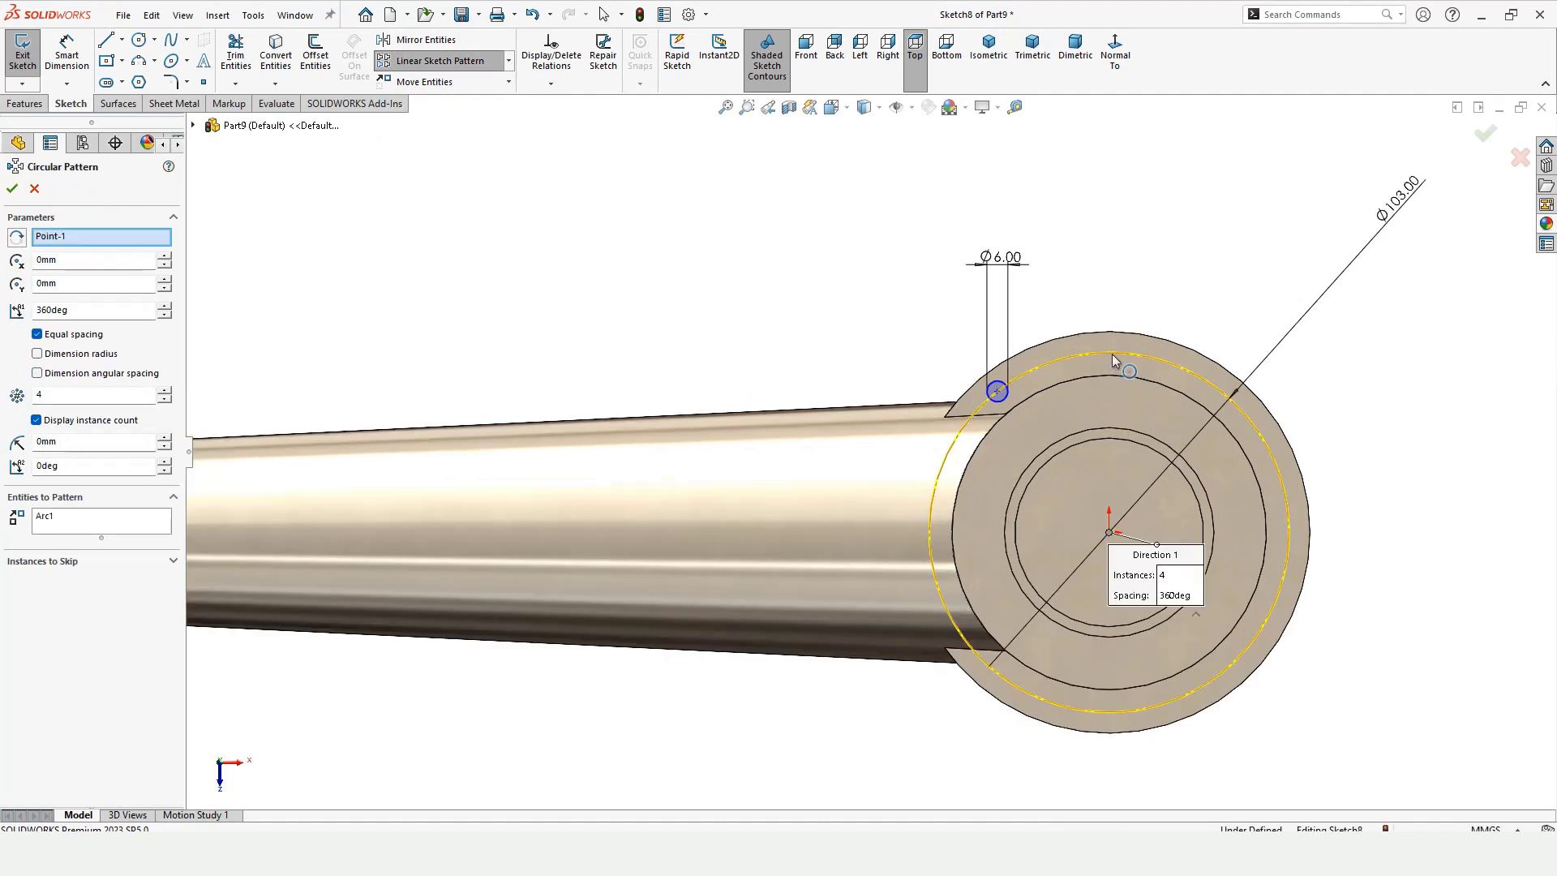
click(82, 524)
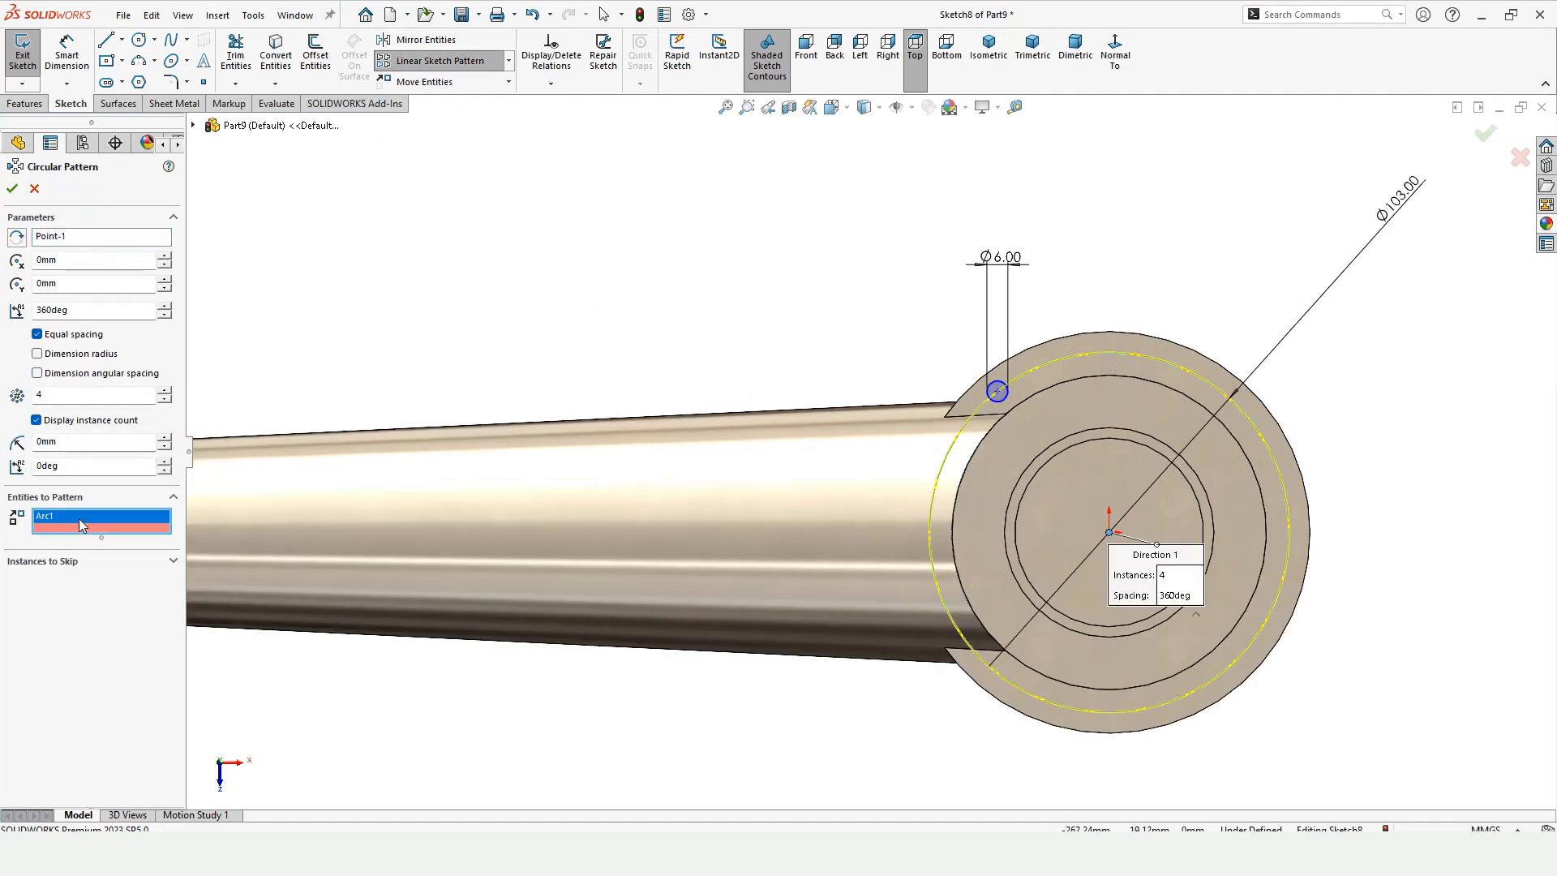
key(Delete)
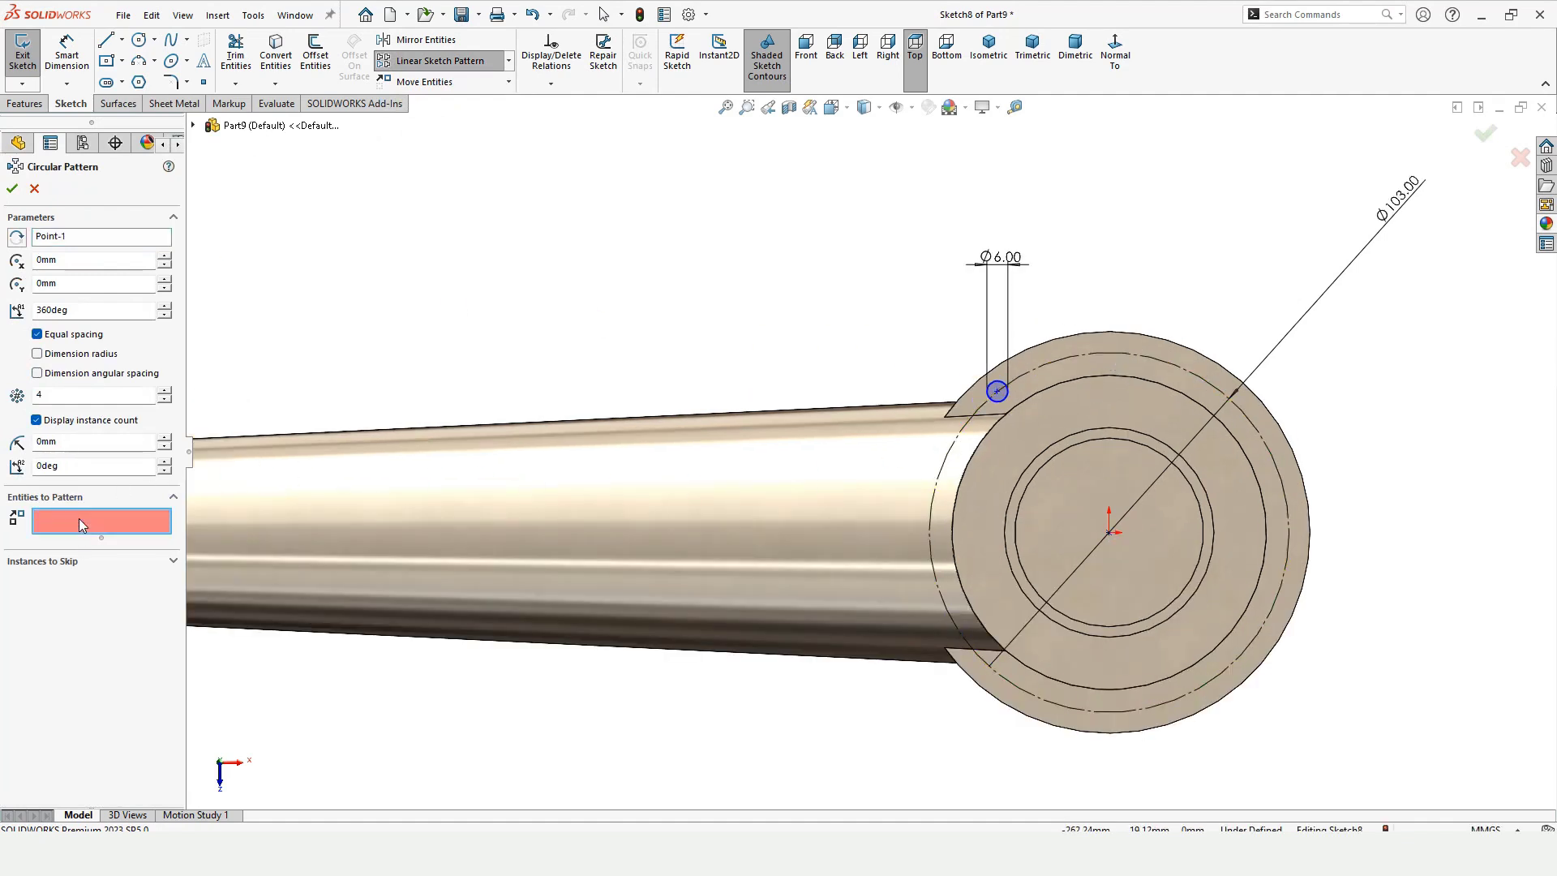
click(997, 389)
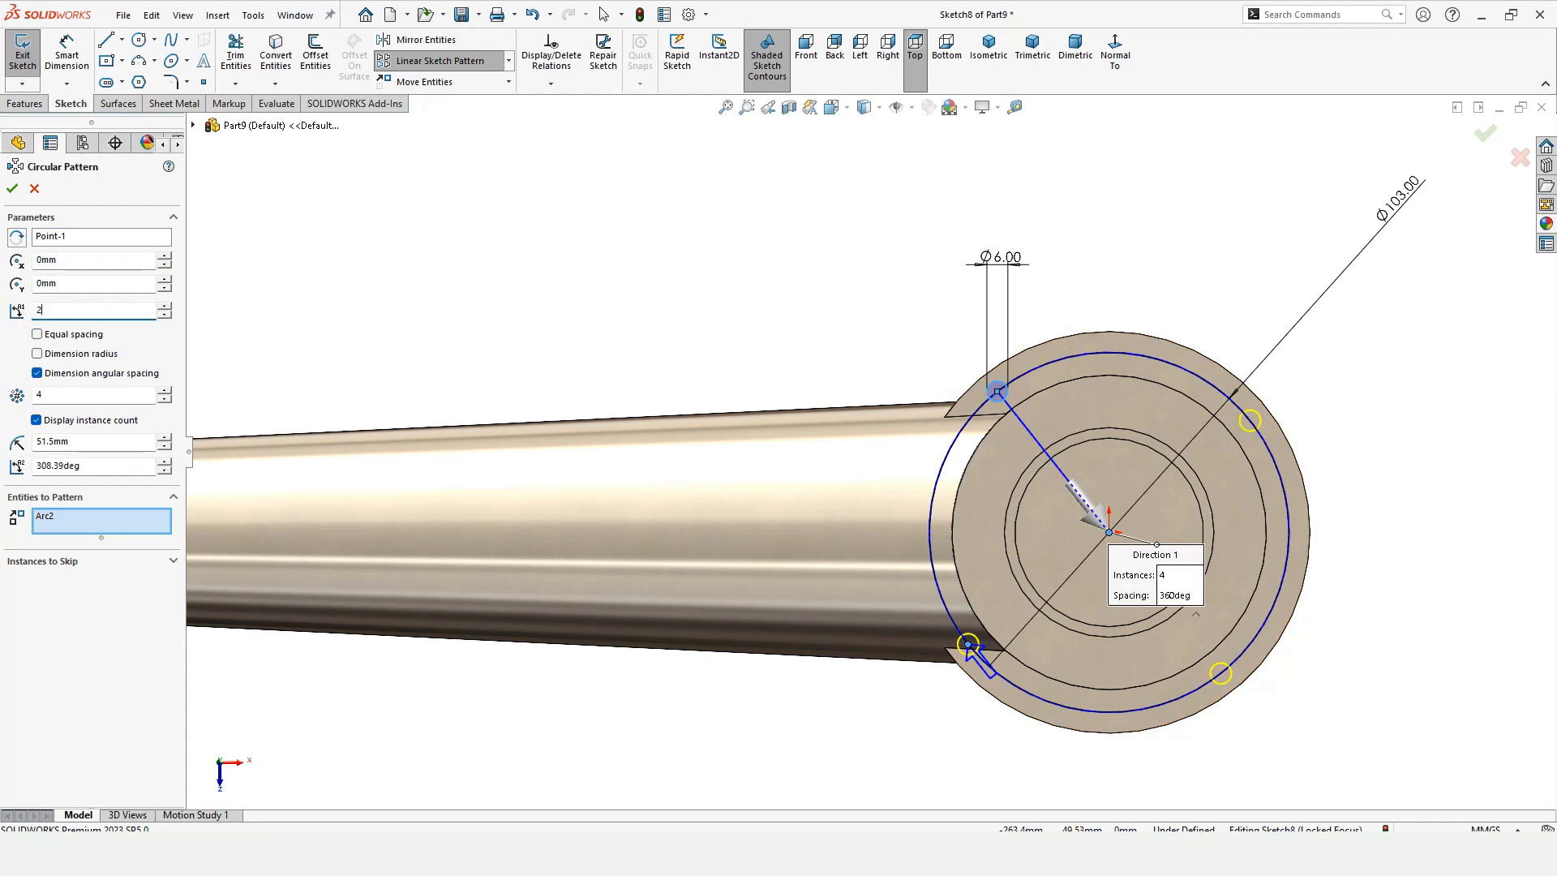
key(Return)
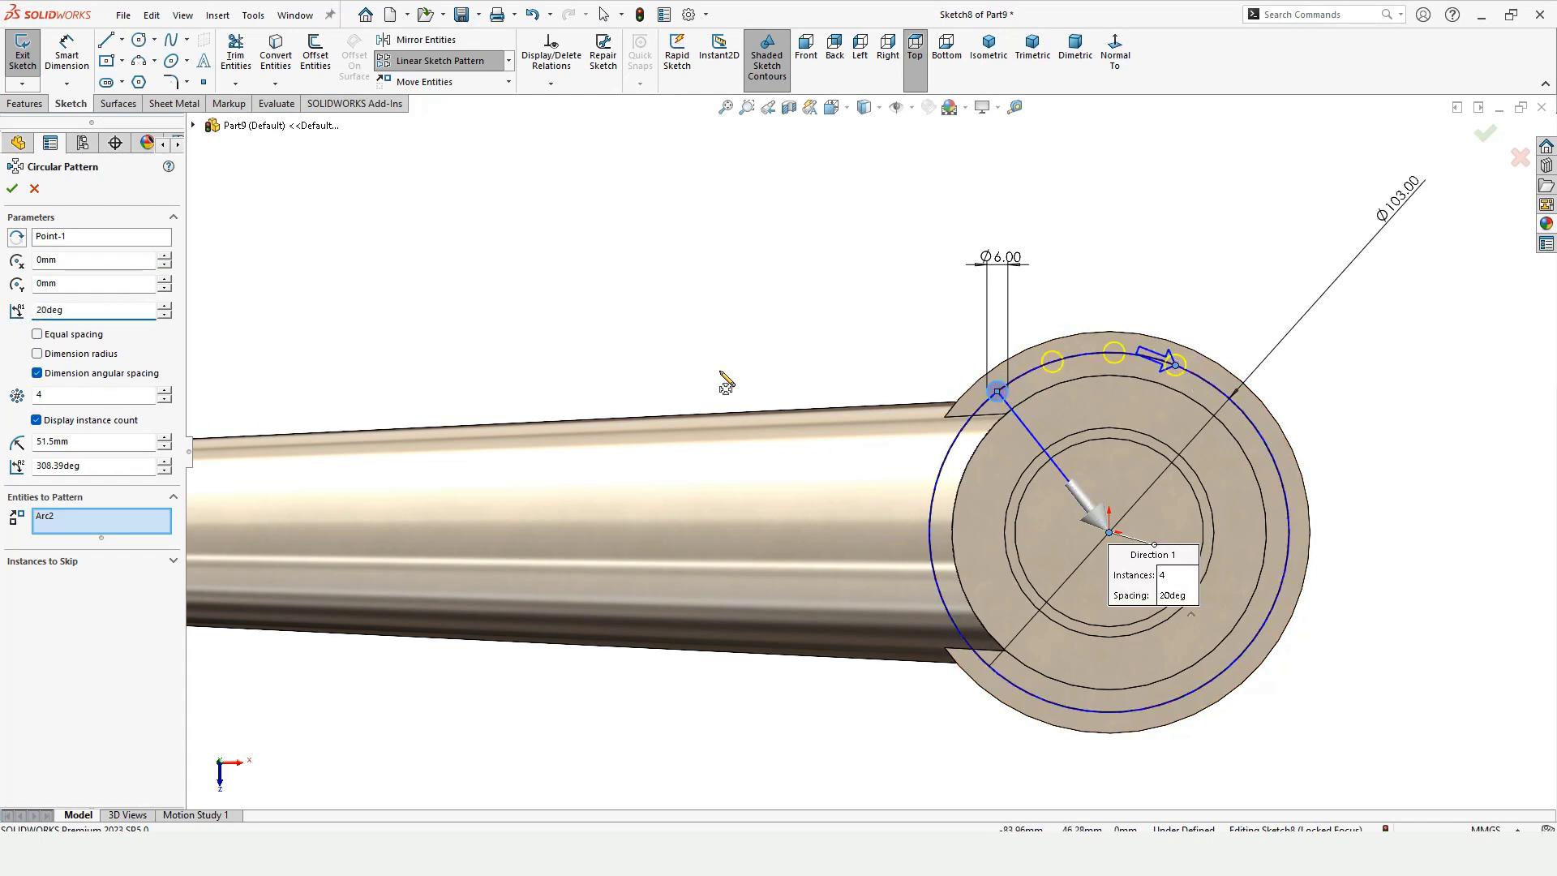
drag(163, 392, 163, 391)
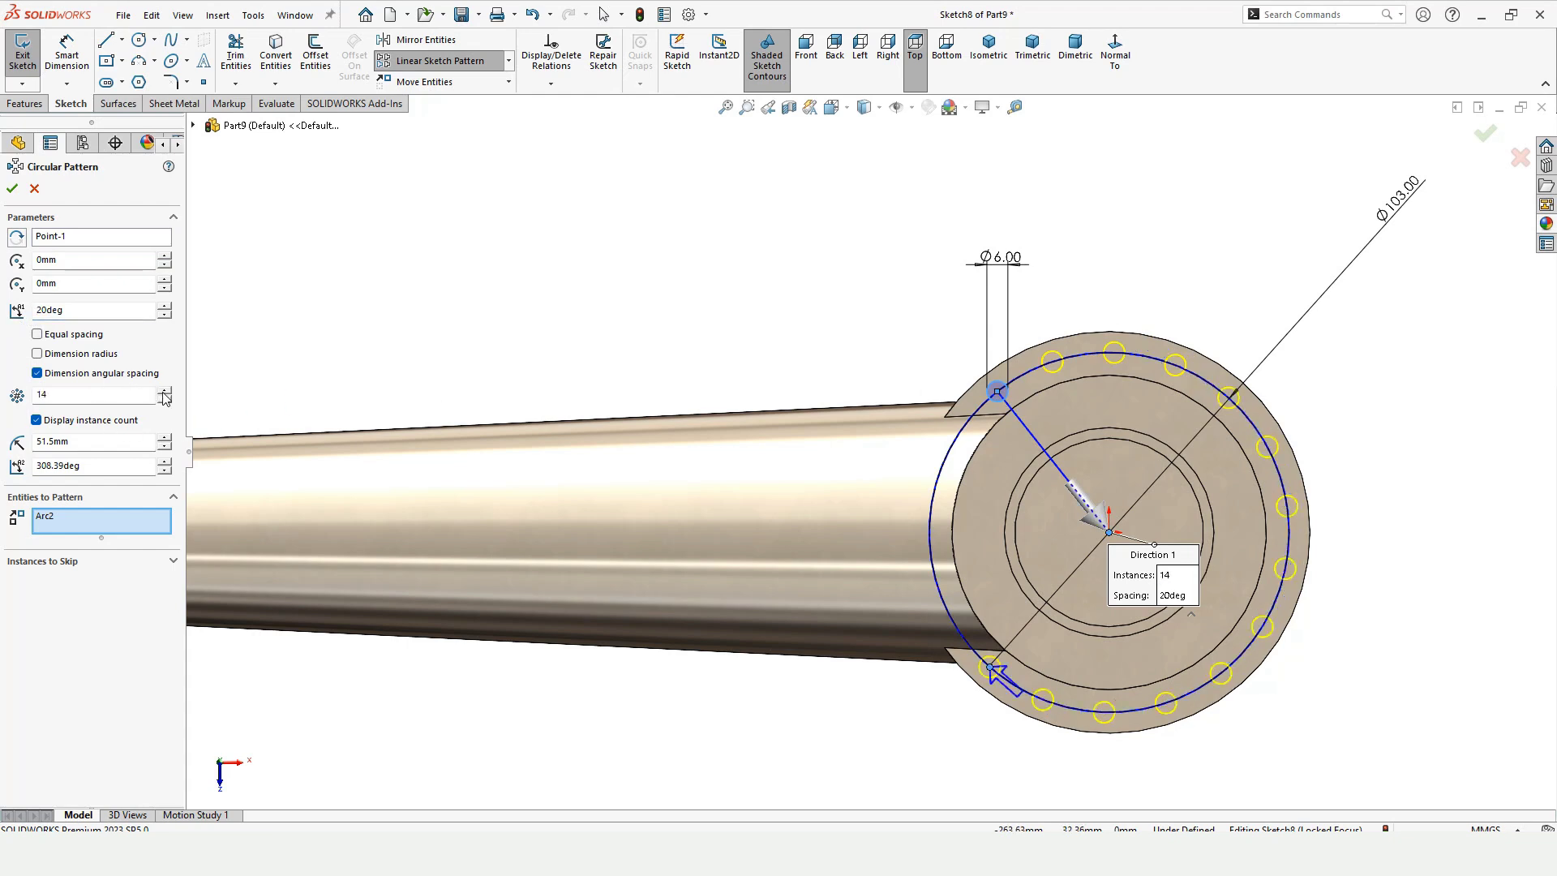
click(12, 188)
- Start a cut-extrude of the hole ring, starting from Surface/Face/Plane
click(25, 103)
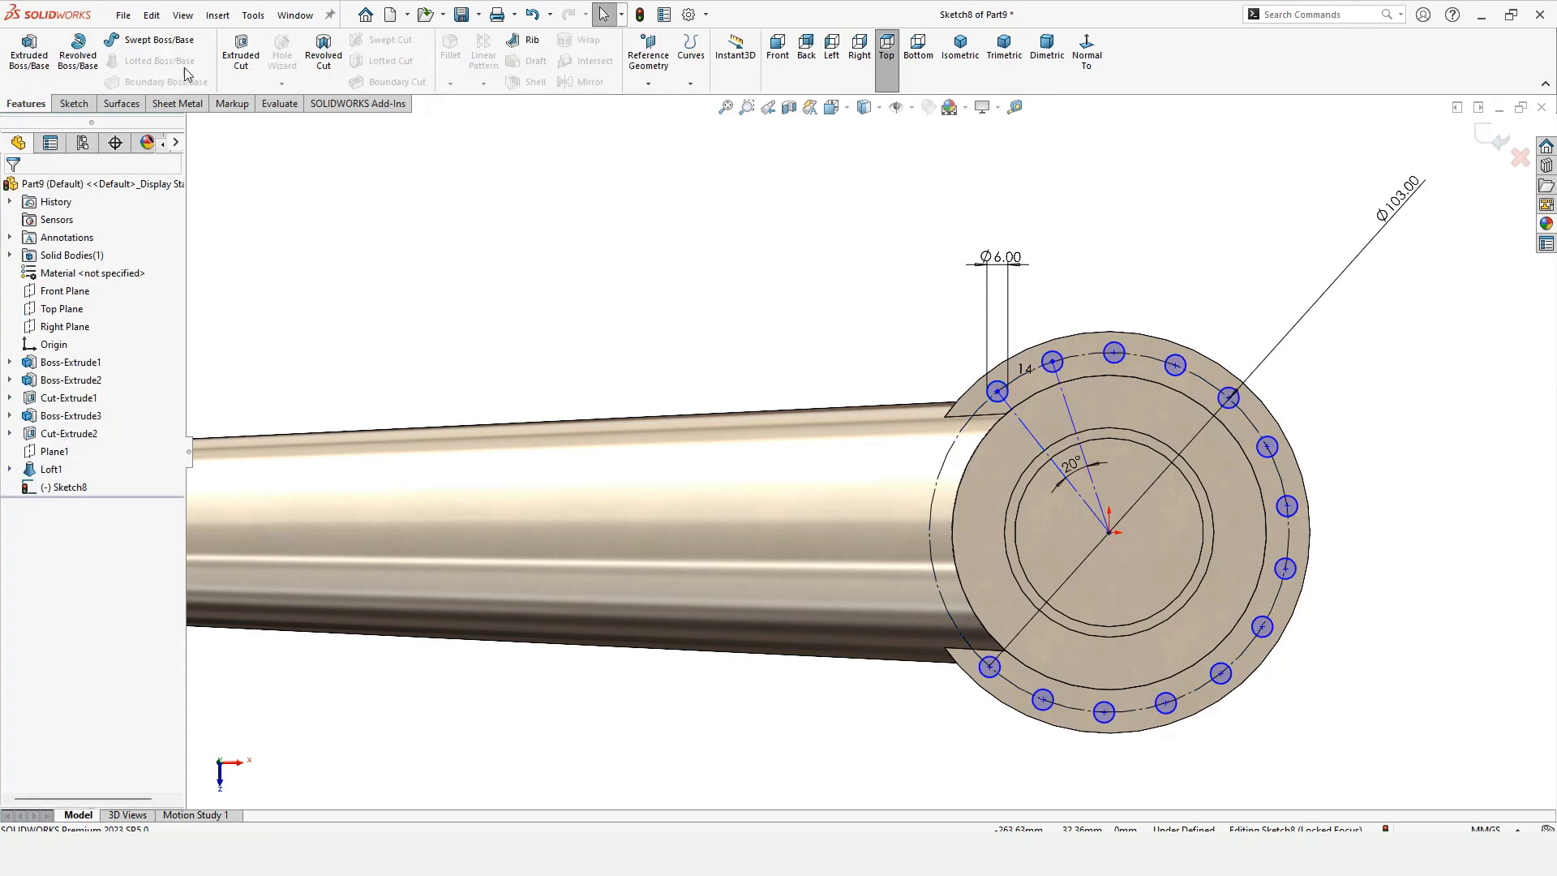
click(241, 55)
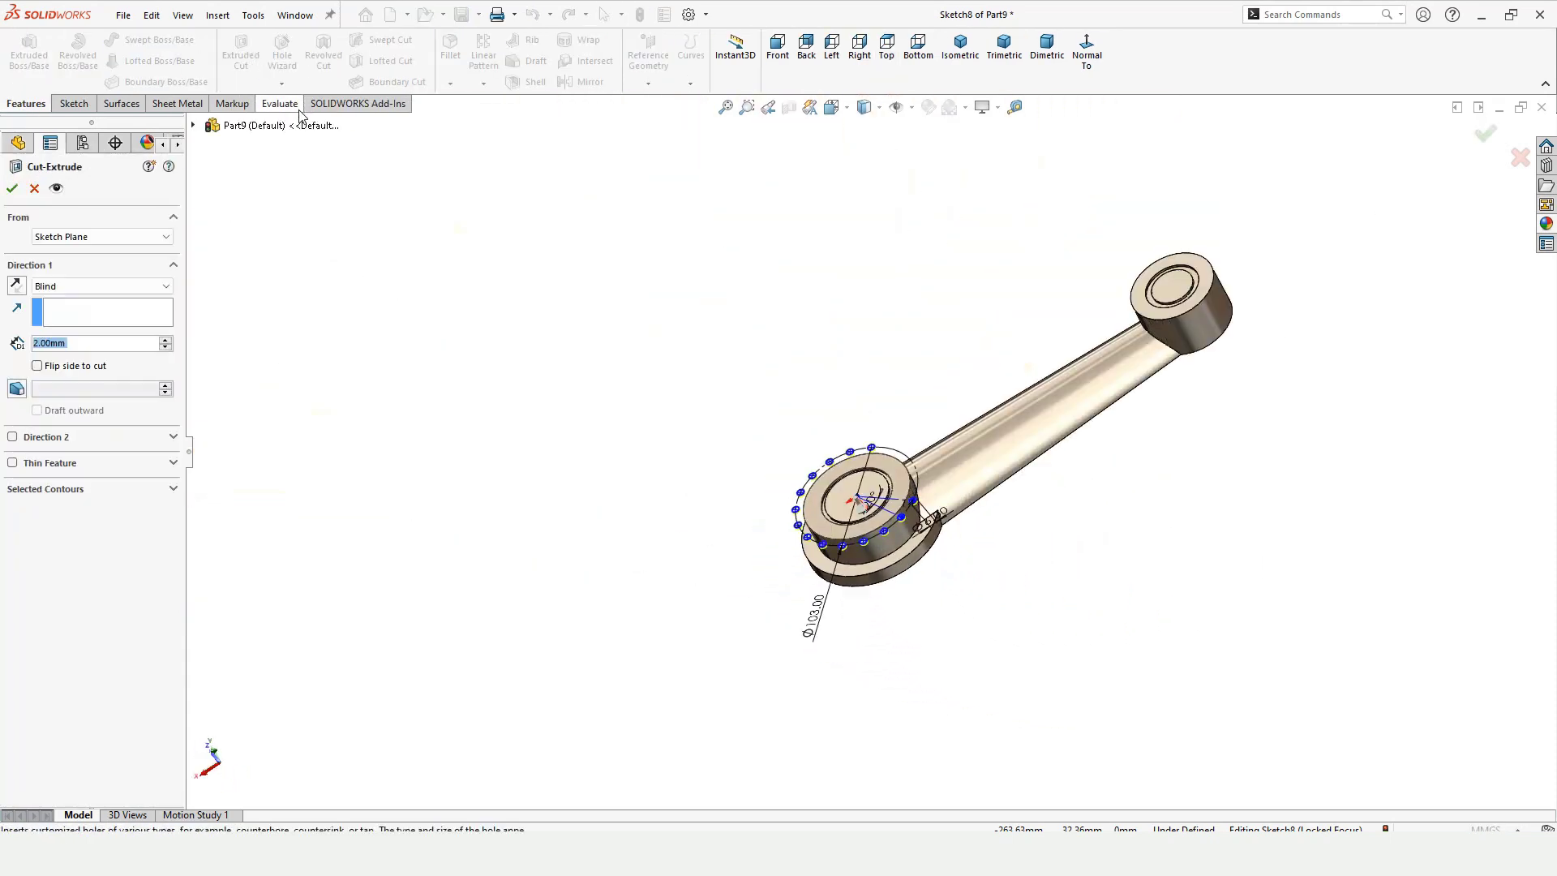
middle_drag(688, 497, 817, 635)
scroll(859, 576, down, 5)
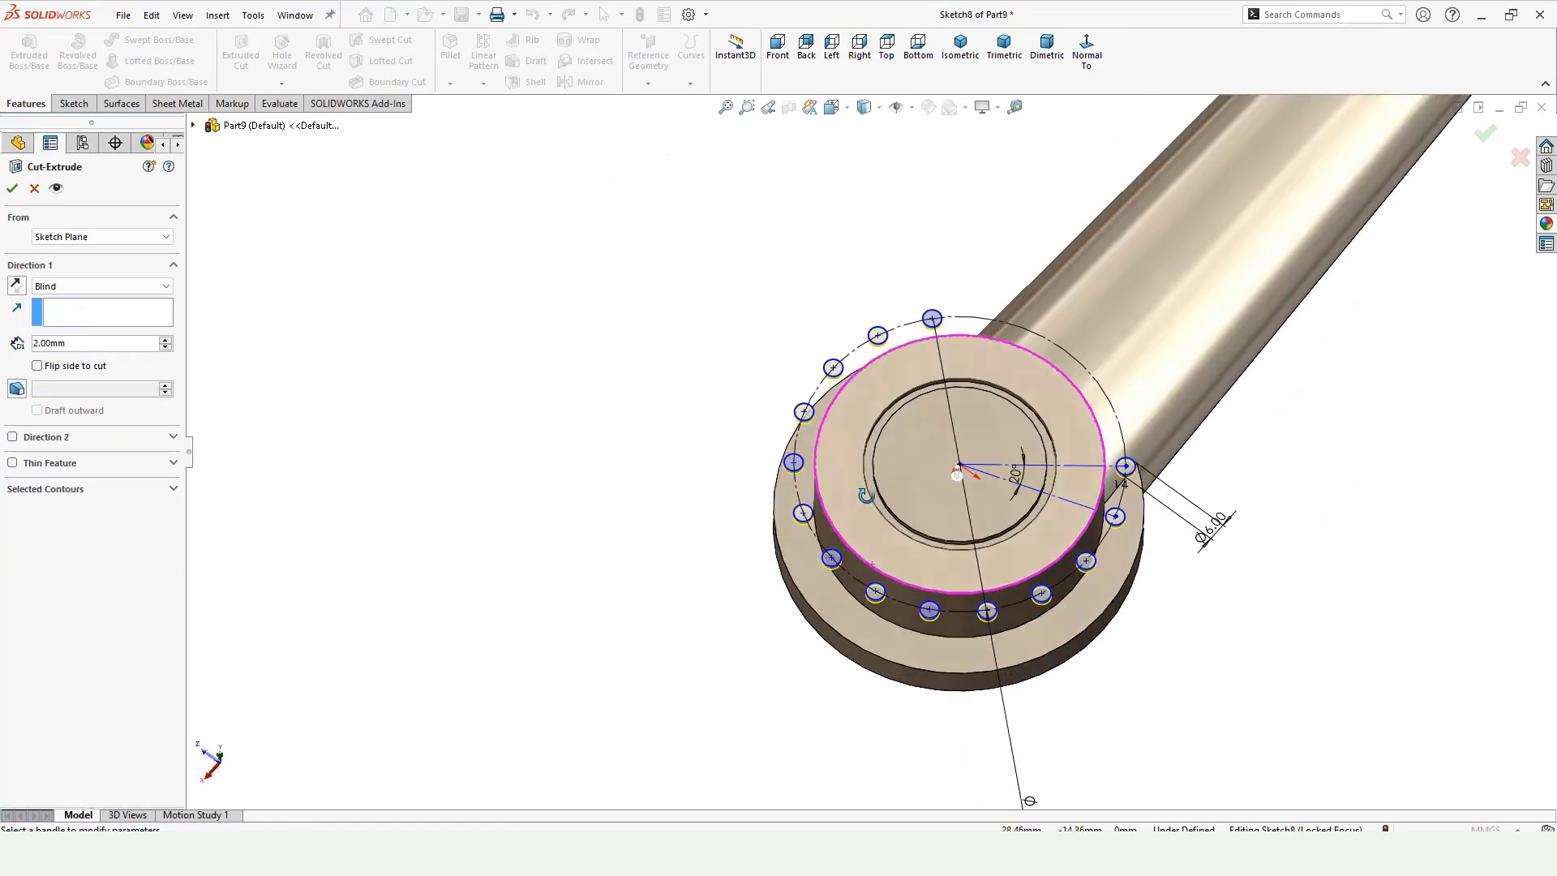
scroll(867, 487, up, 2)
mouse_move(867, 487)
middle_down()
mouse_move(902, 547)
mouse_move(850, 519)
middle_up()
scroll(903, 548, down, 3)
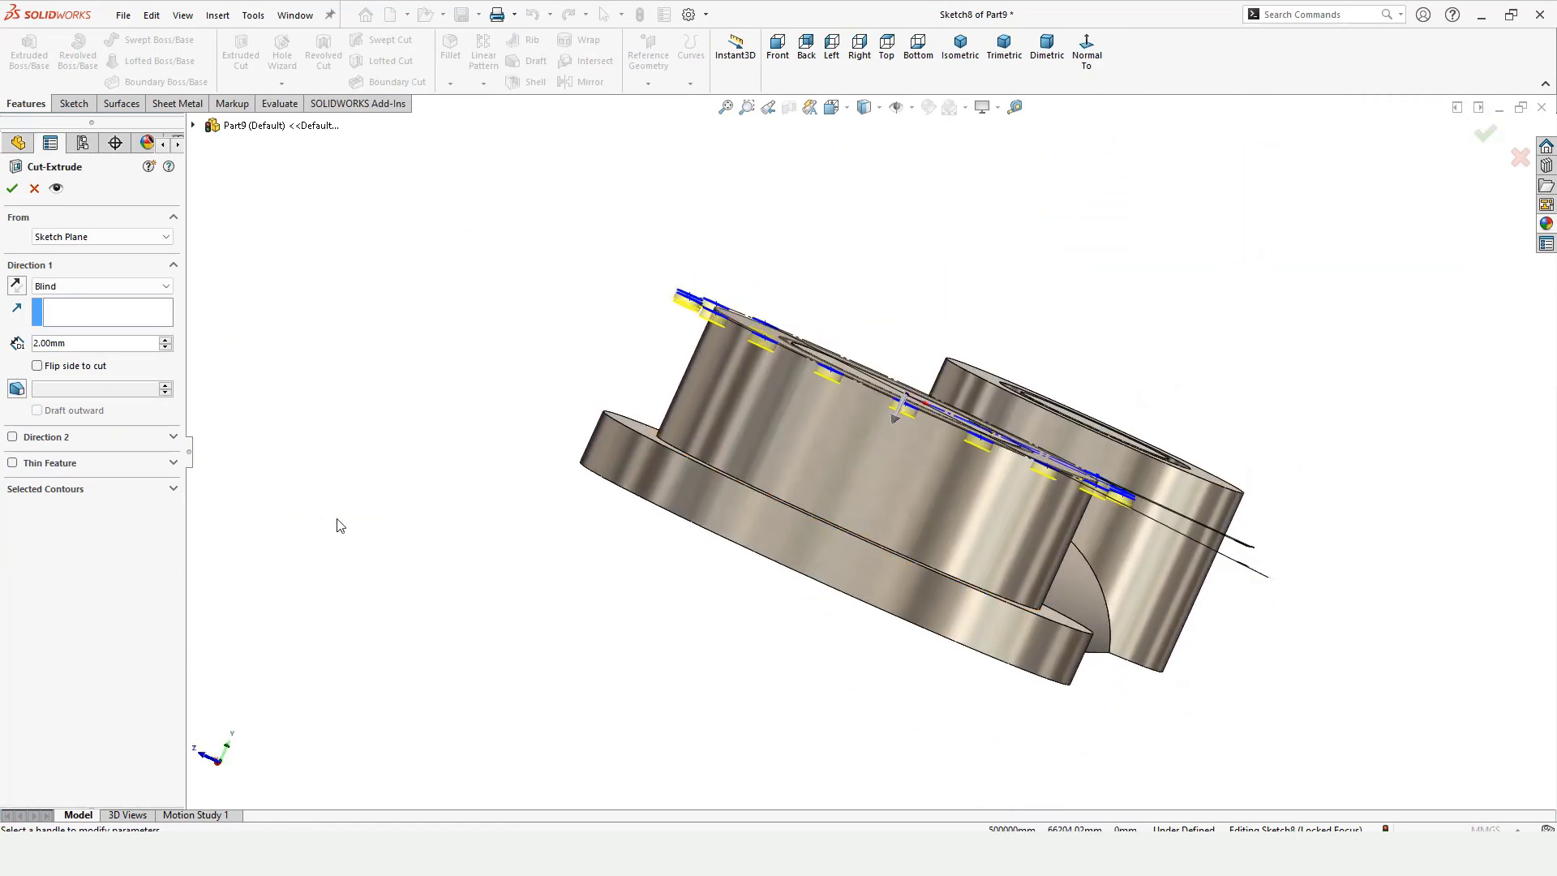
click(104, 237)
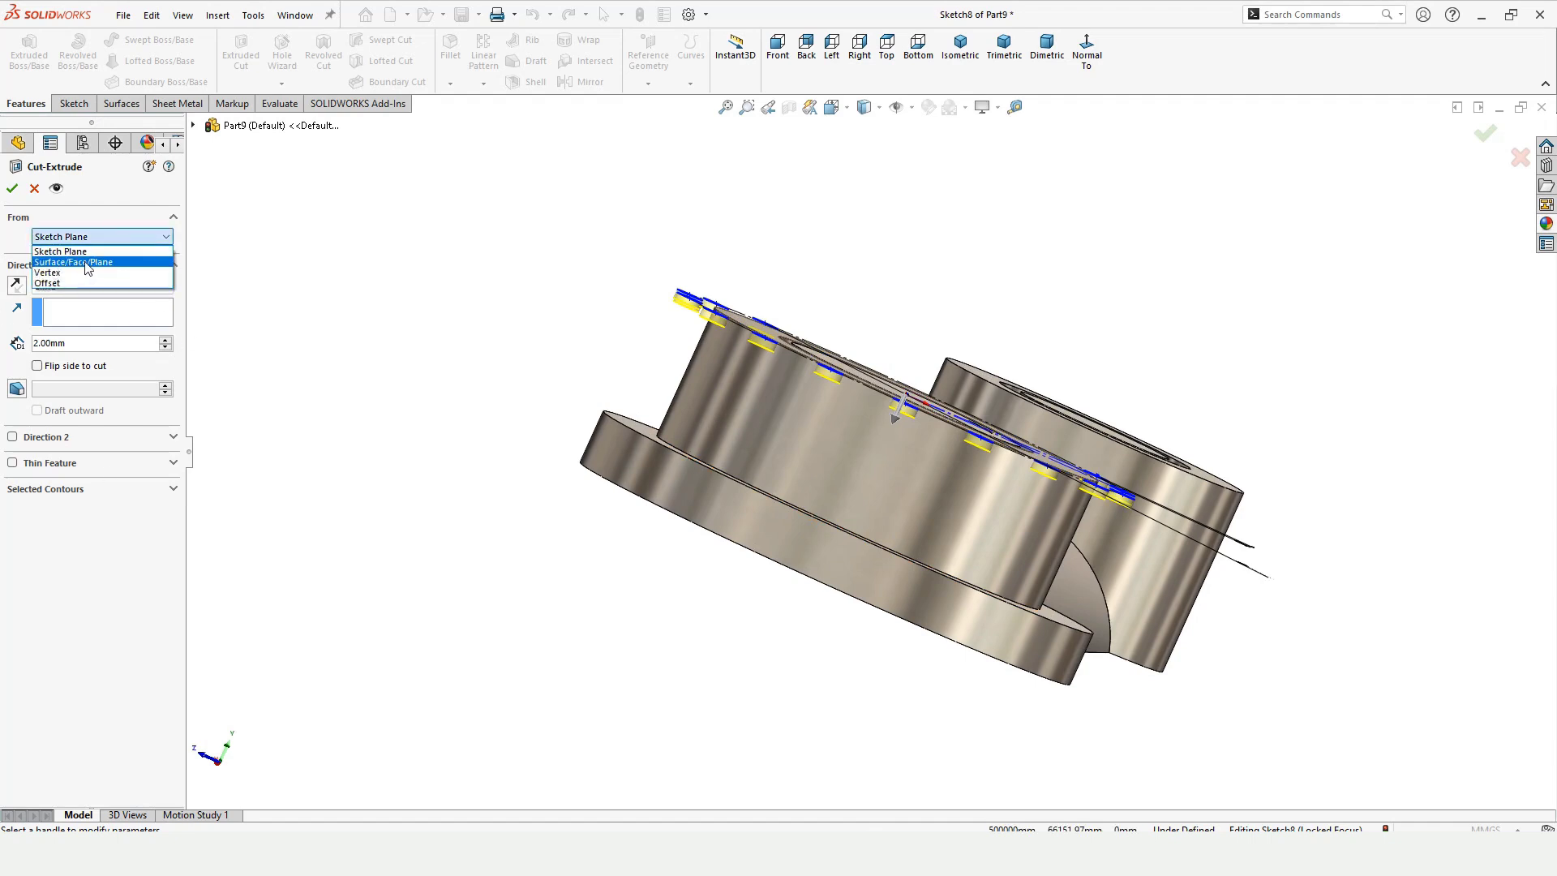
click(82, 264)
- Start the cut at the flange top face and cut the holes 4 mm deep
middle_drag(520, 406, 513, 493)
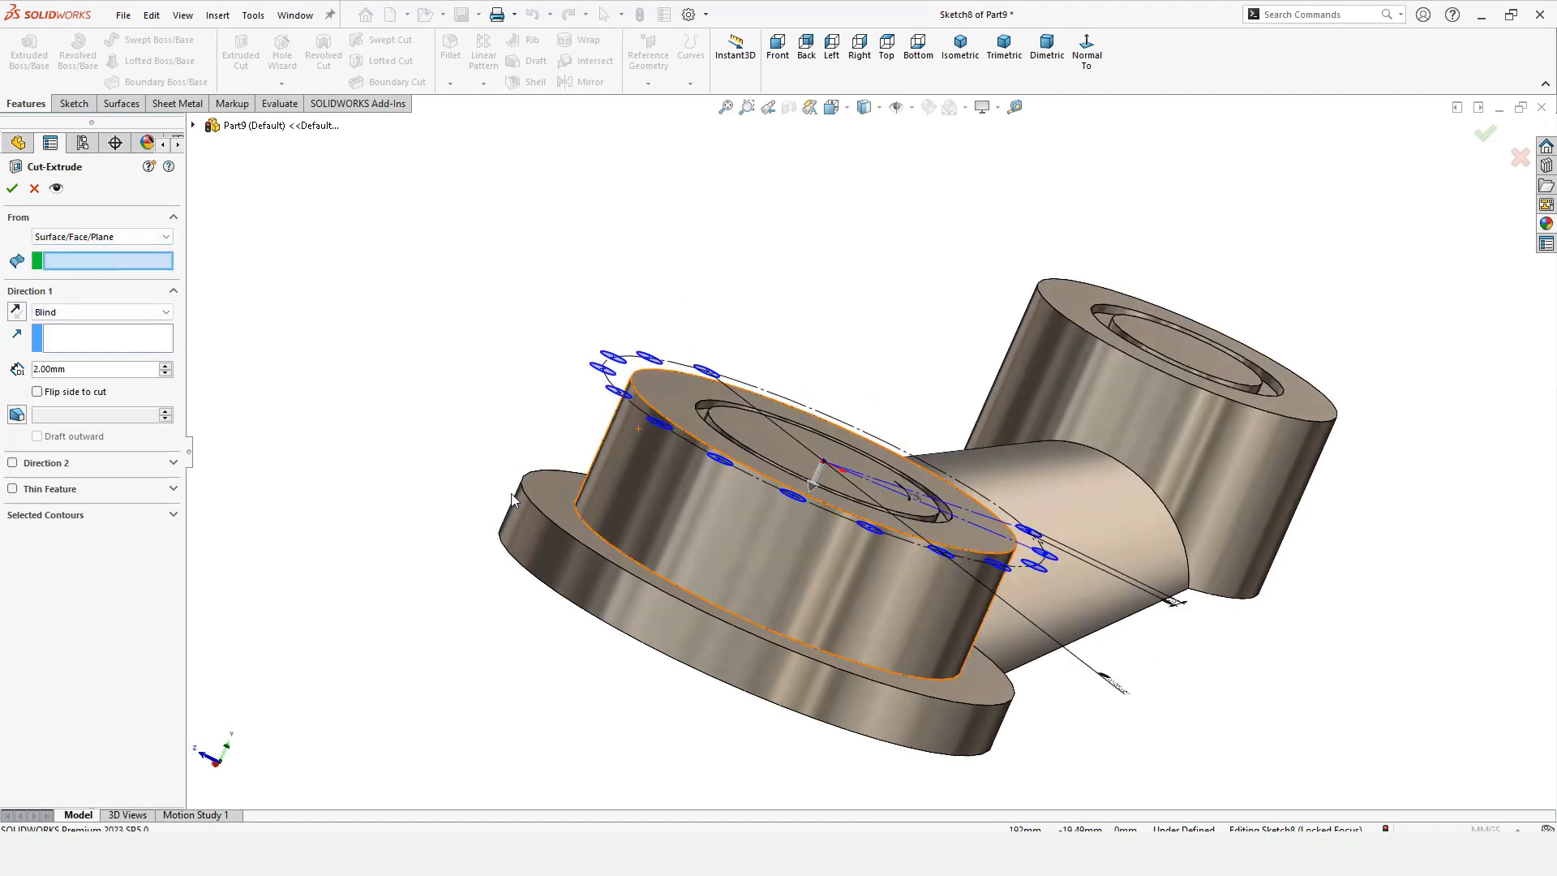
click(556, 488)
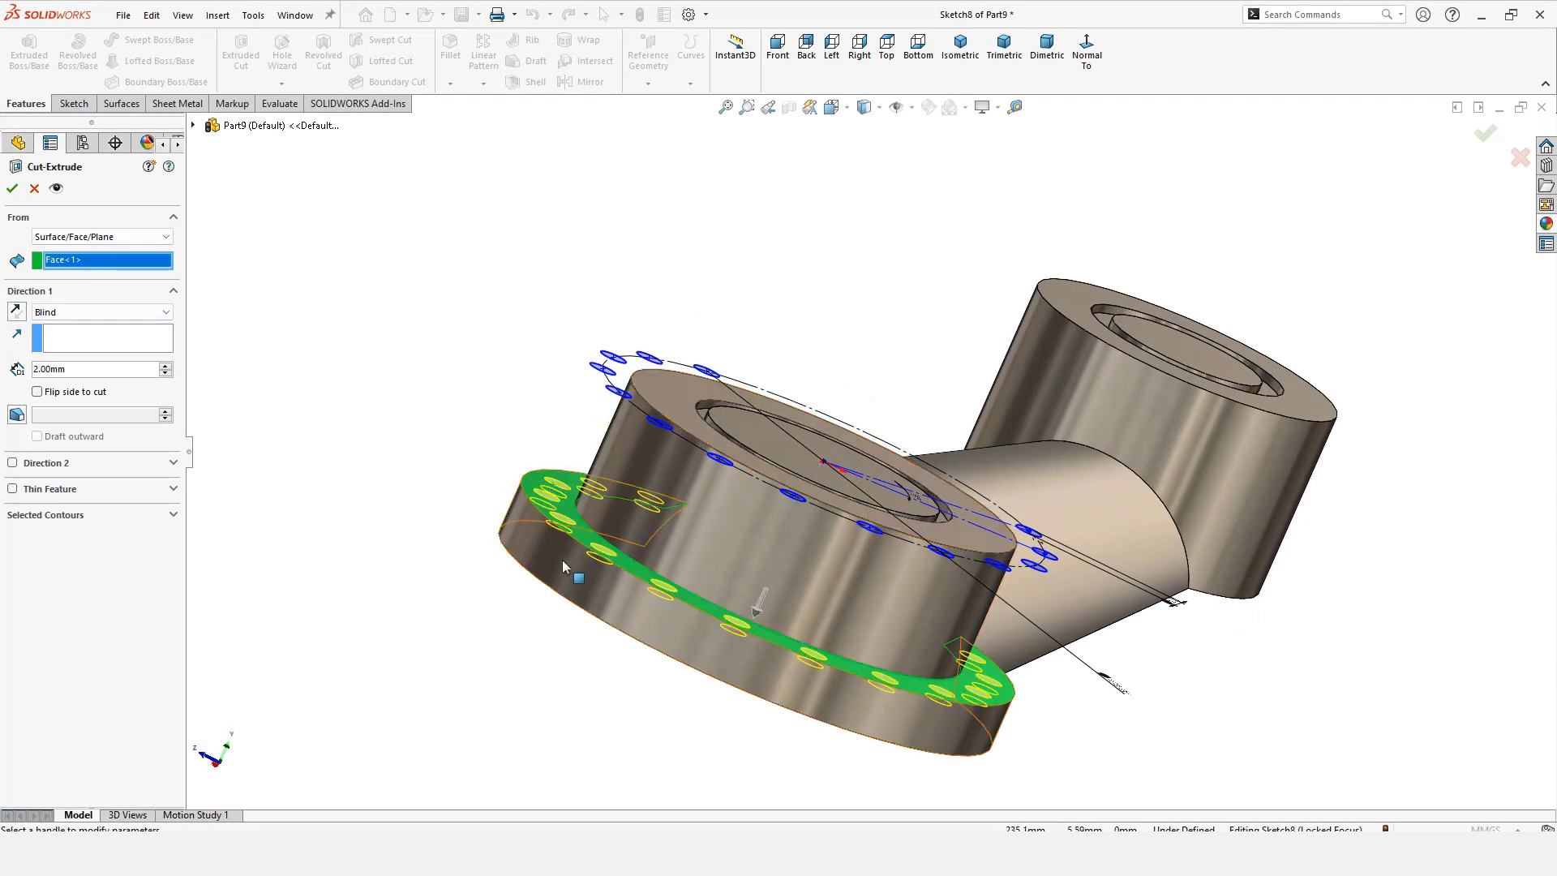
scroll(702, 572, up, 3)
scroll(702, 573, down, 3)
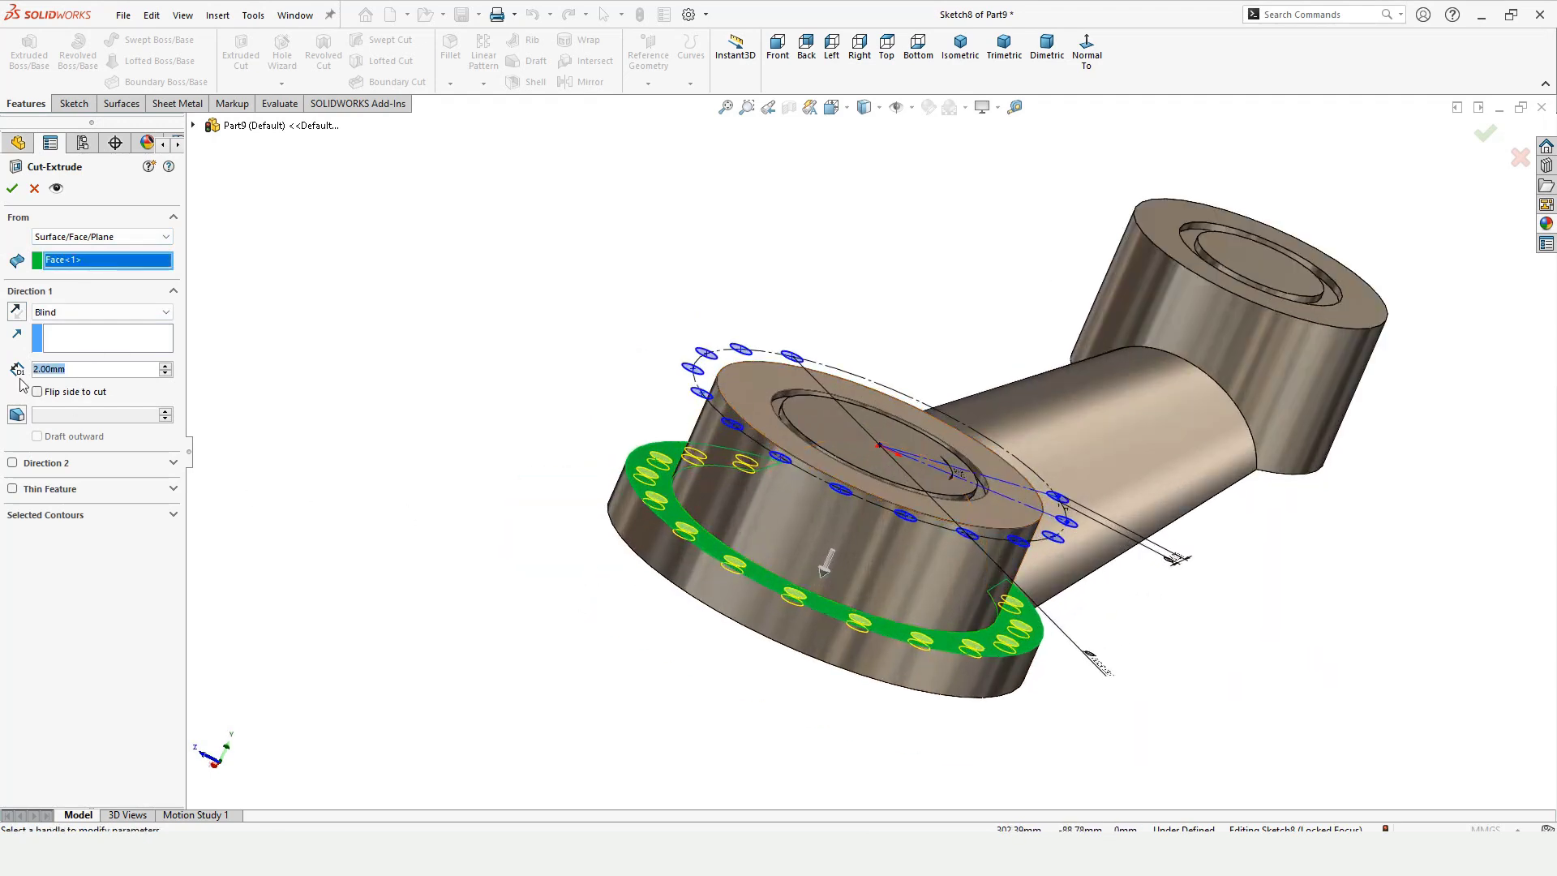
text(4)
key(Return)
middle_drag(672, 545, 876, 642)
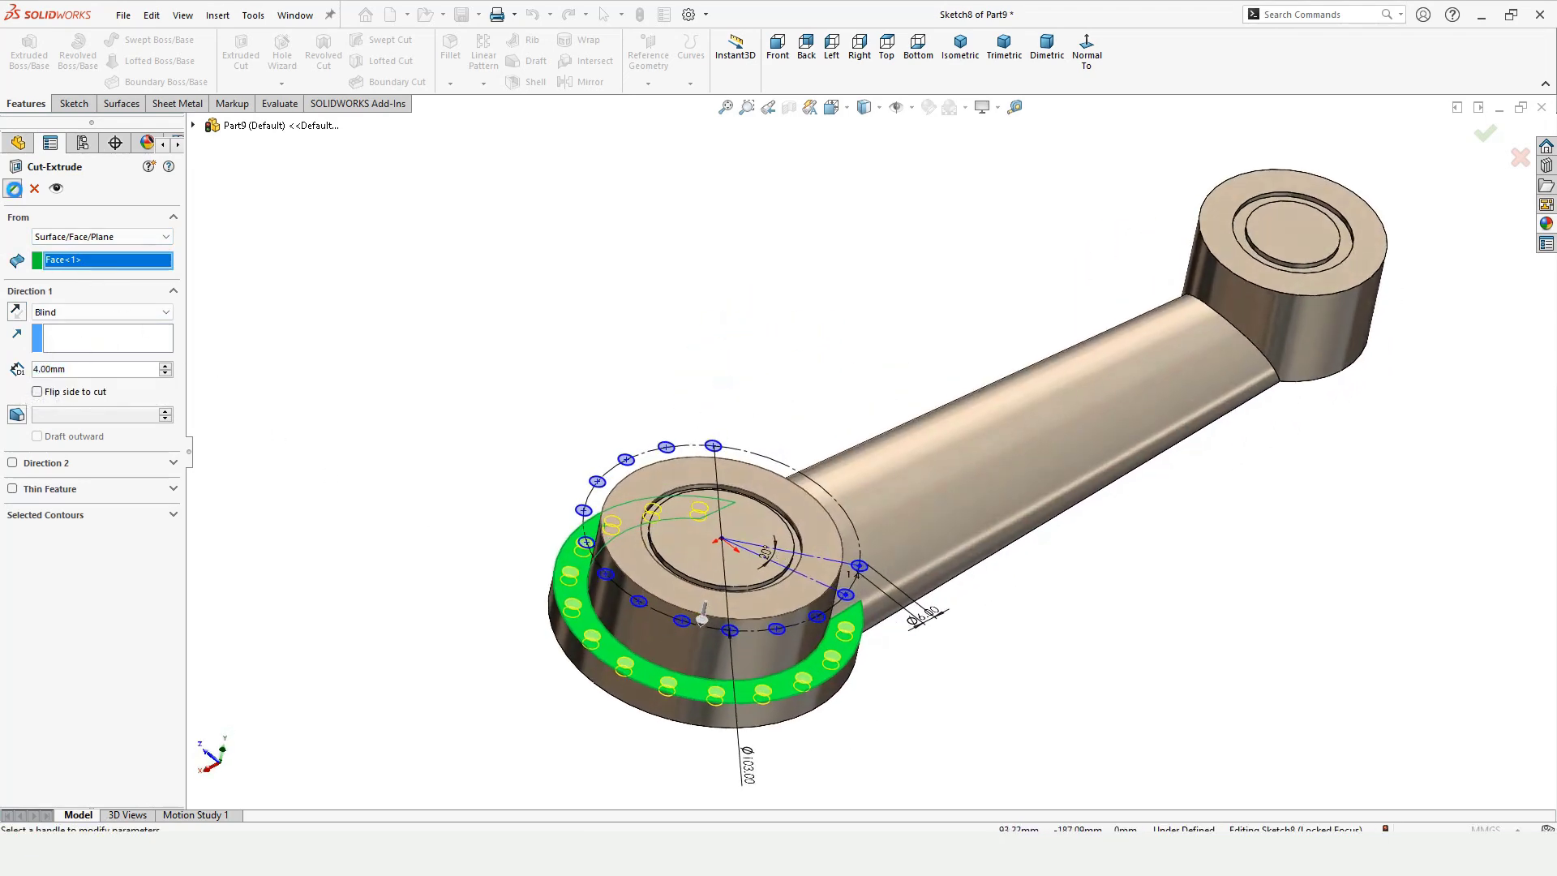
middle_drag(616, 689, 844, 594)
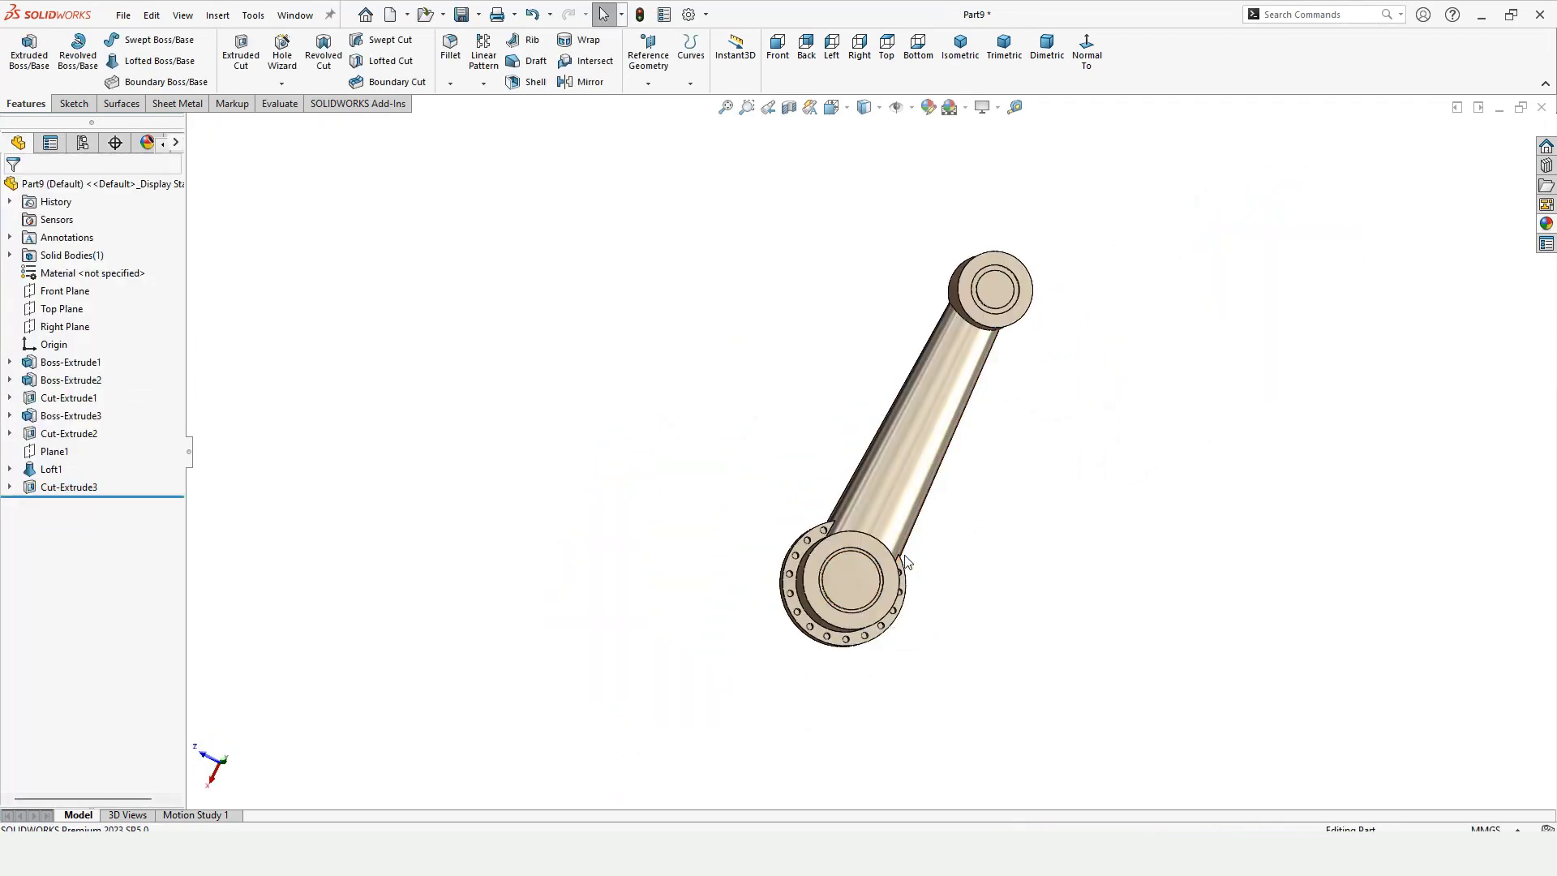
- Preview a 10 mm dome on the plain boss's inner circular end face
click(233, 19)
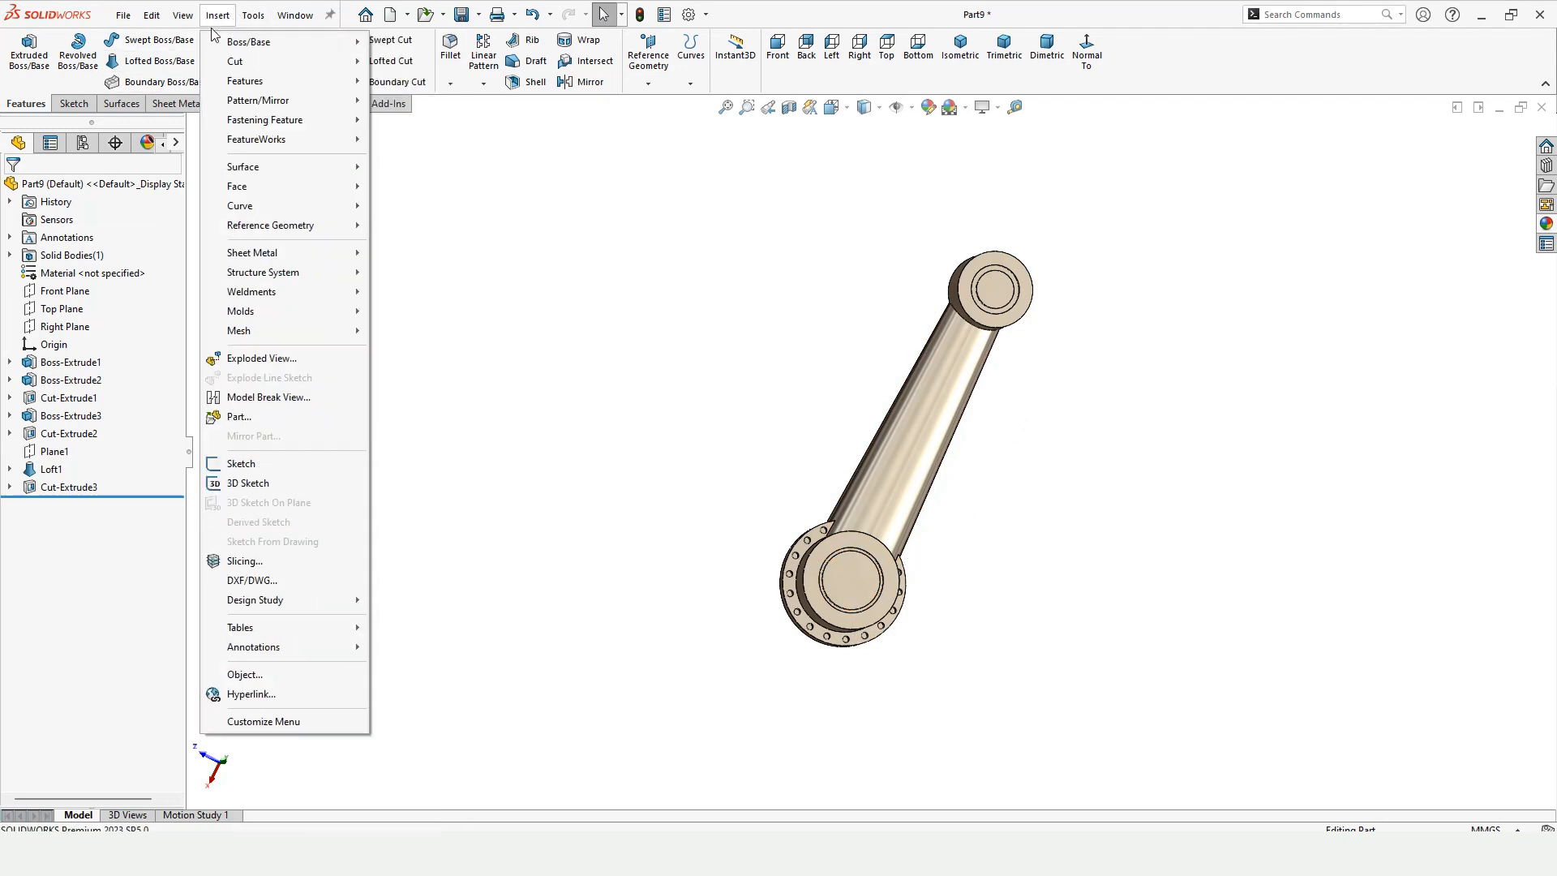
mouse_move(243, 85)
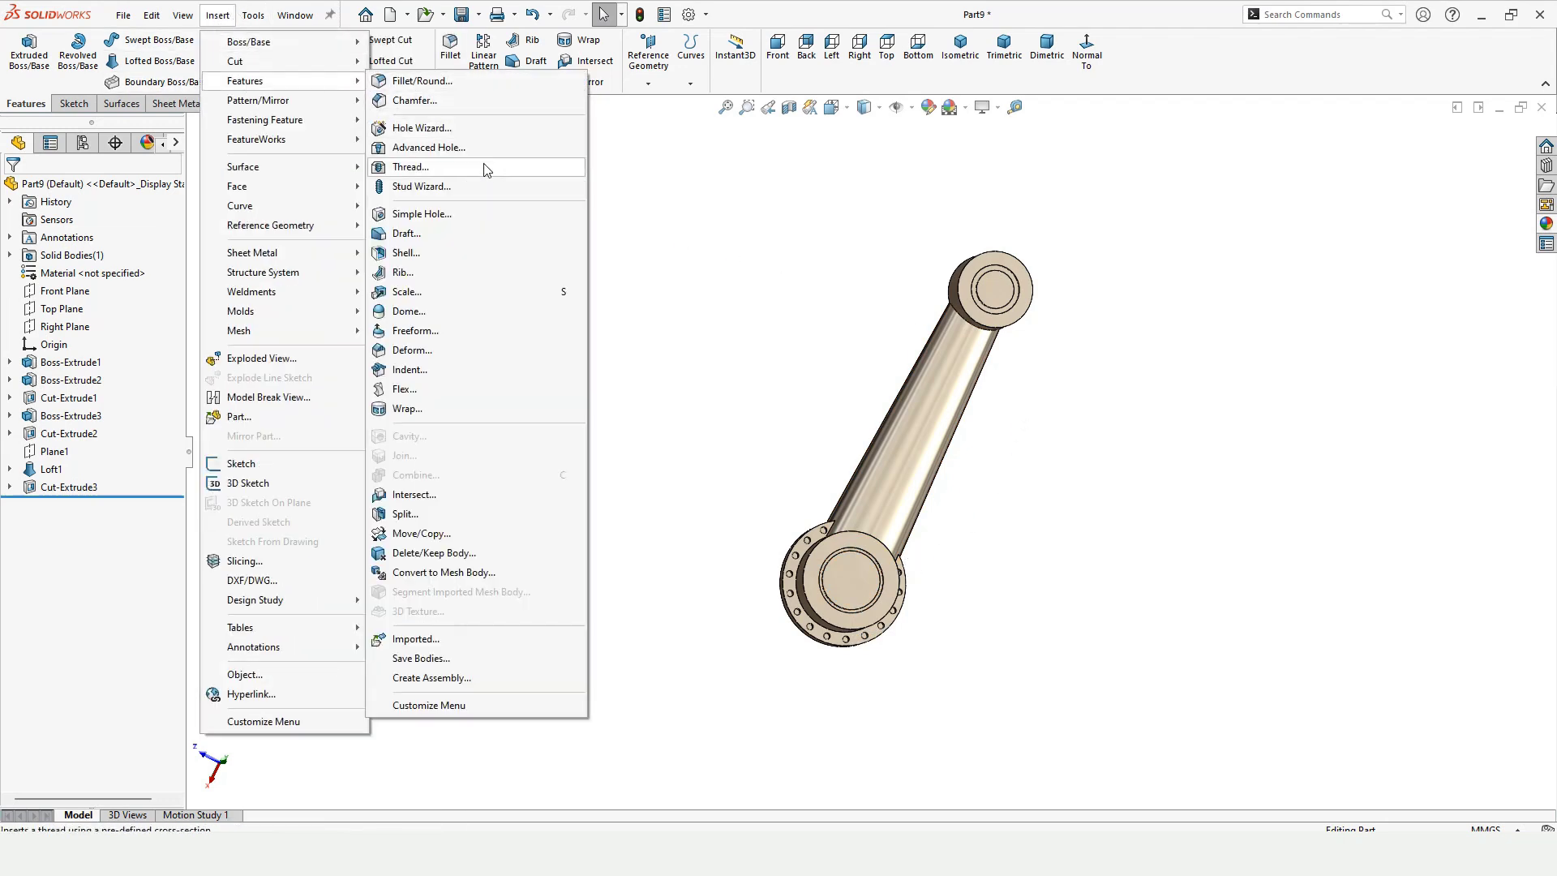
click(412, 311)
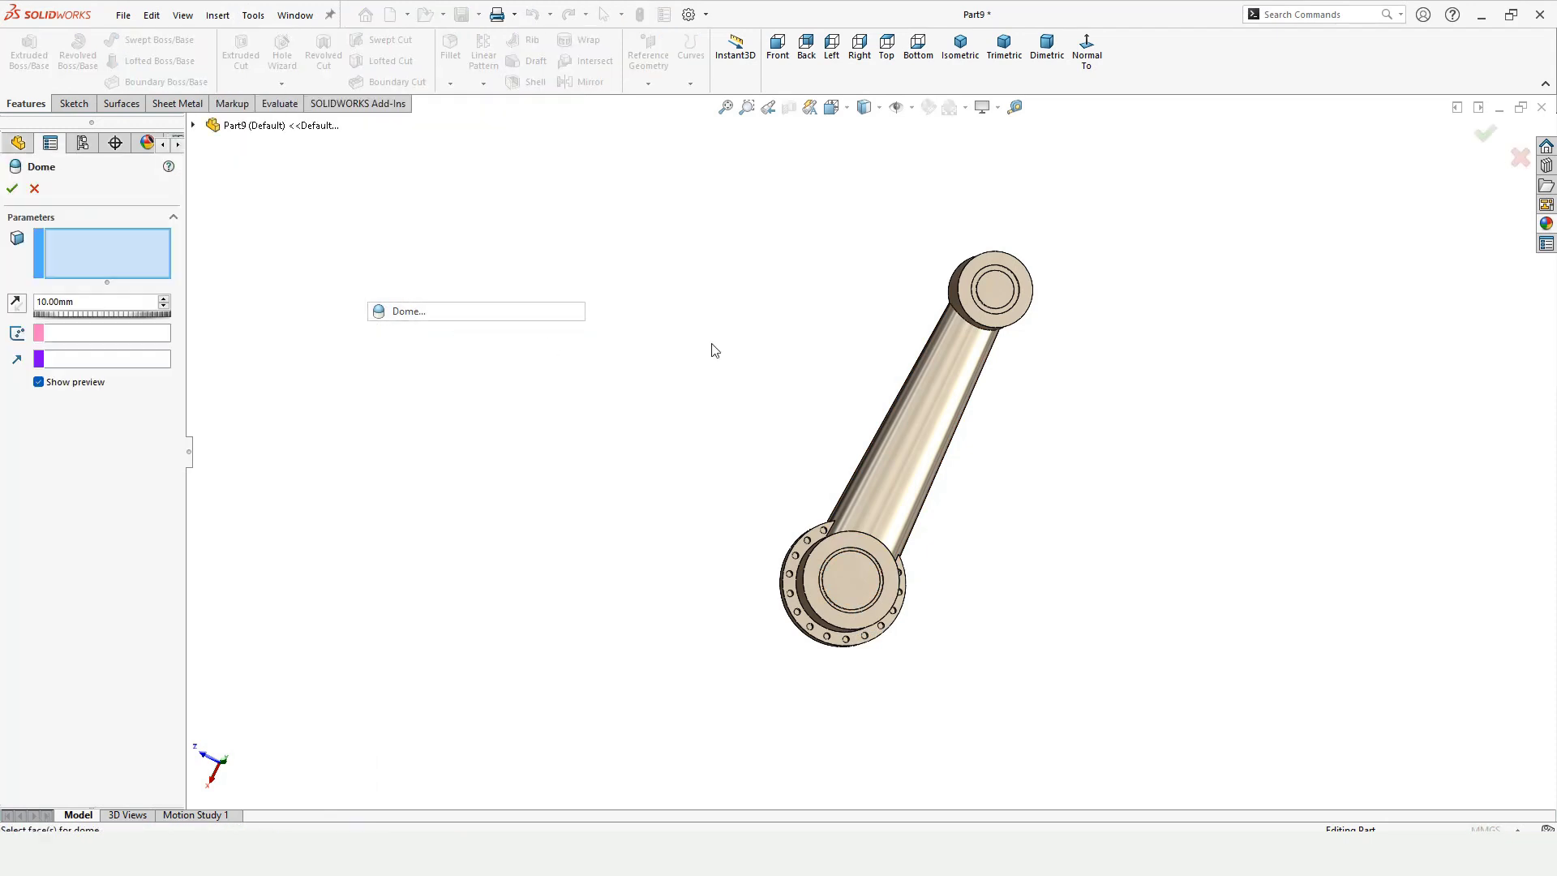
click(998, 296)
middle_drag(1002, 294, 946, 411)
scroll(794, 386, down, 2)
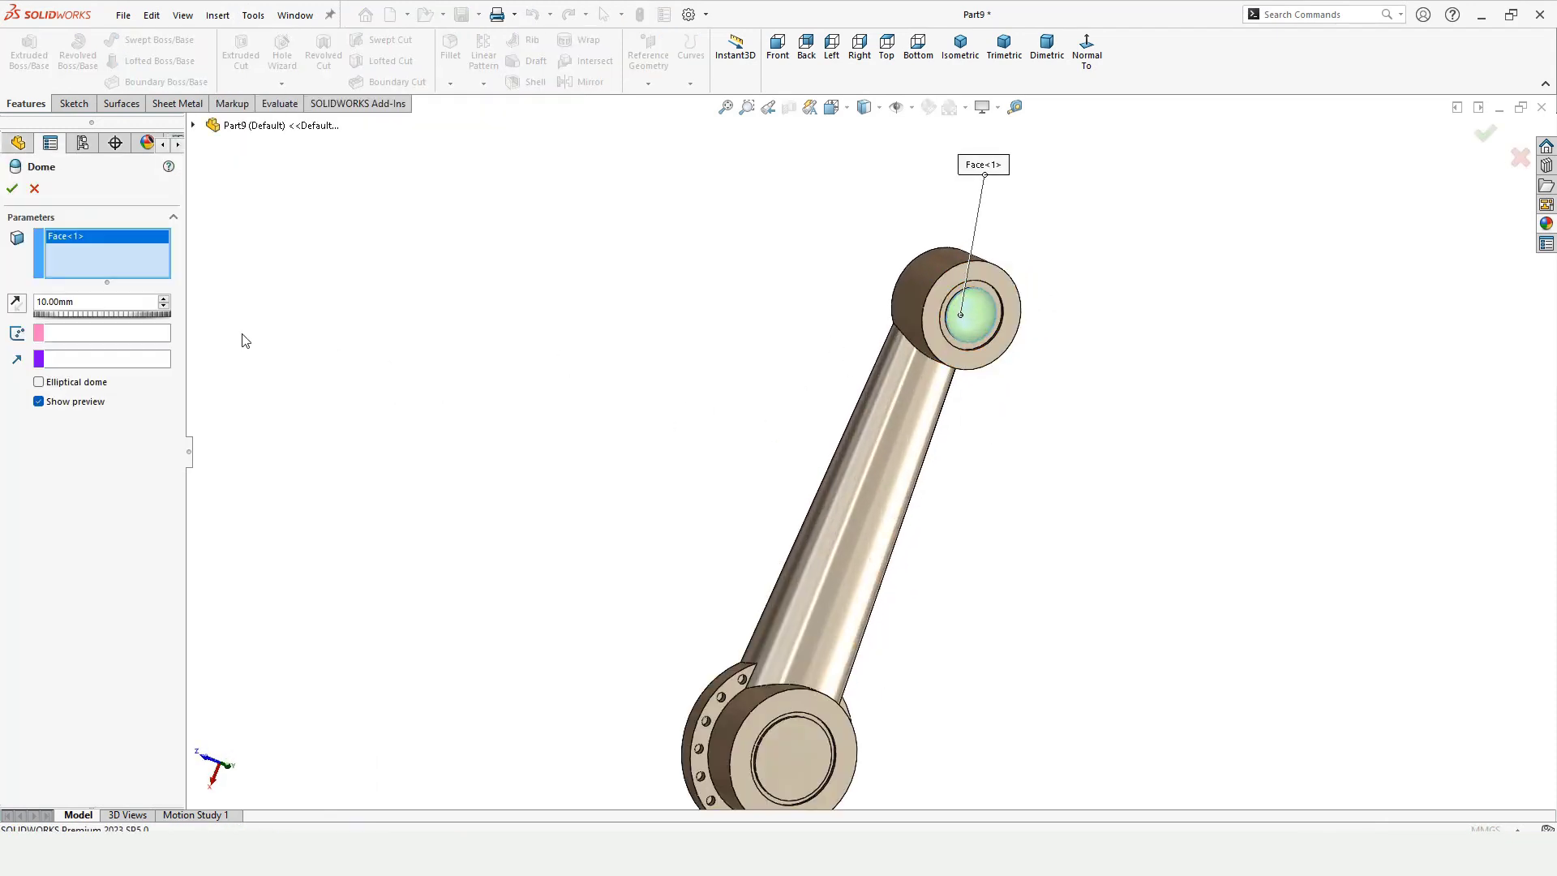
scroll(1050, 366, down, 3)
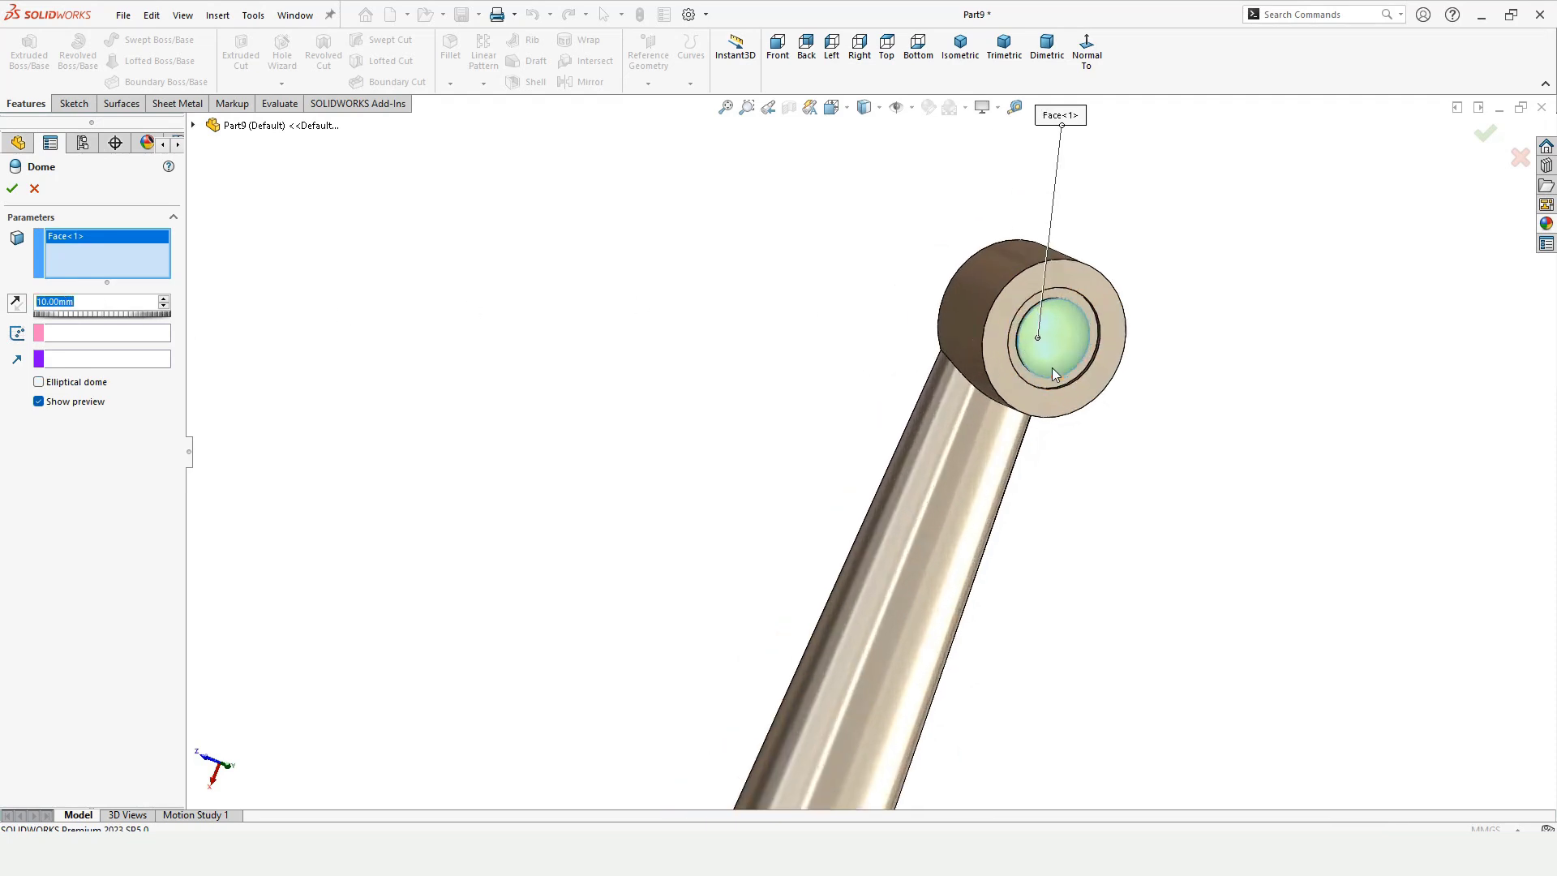
middle_drag(1099, 395, 1128, 364)
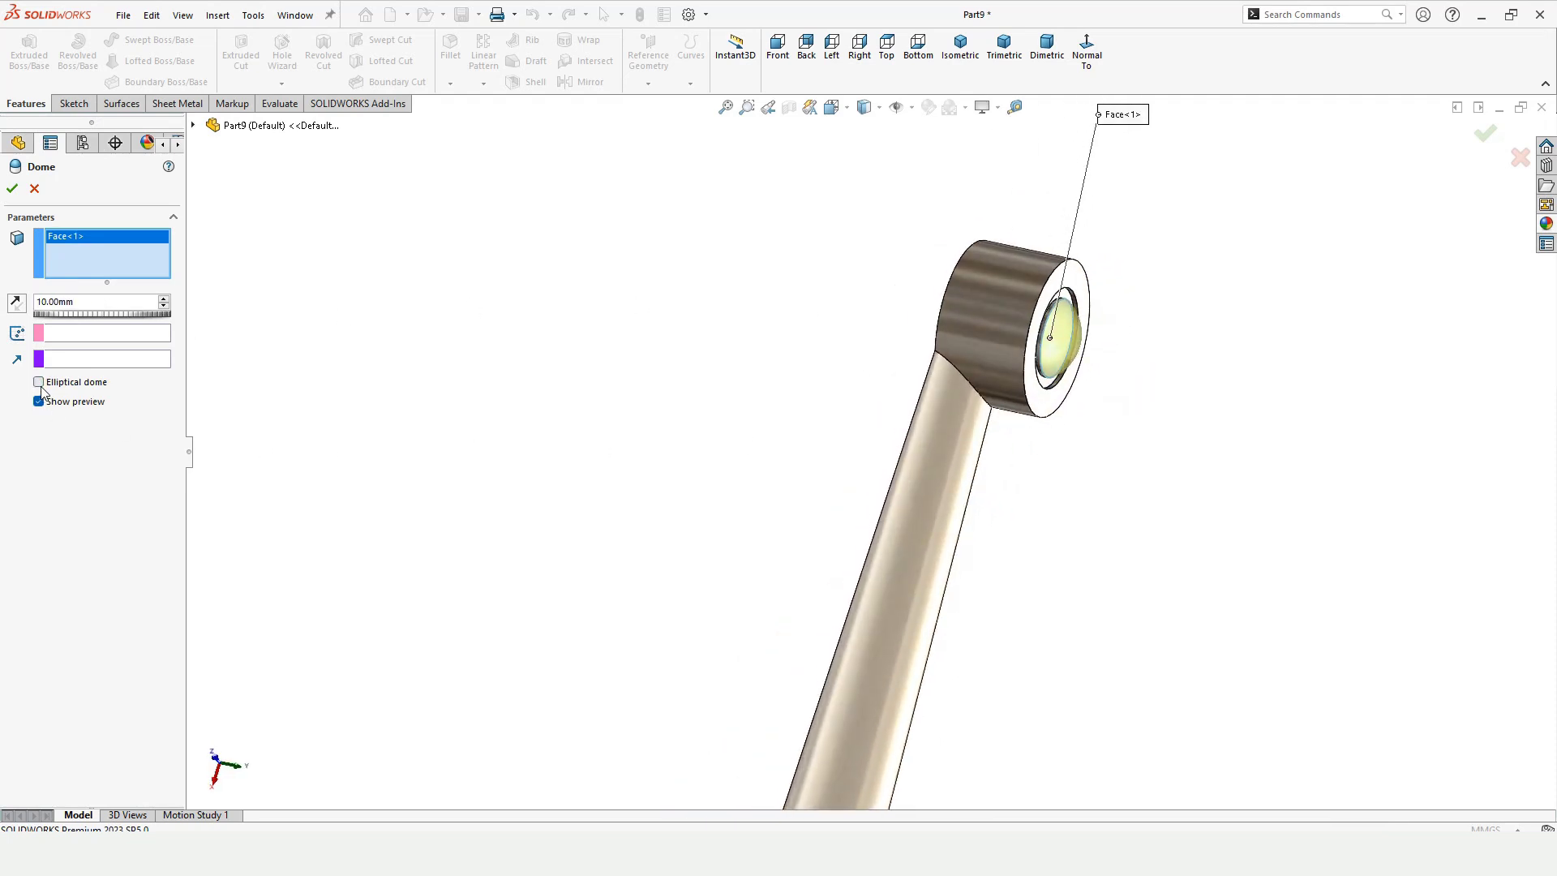
- Accept the 10 mm Dome1 and select the flanged boss's end face
click(12, 189)
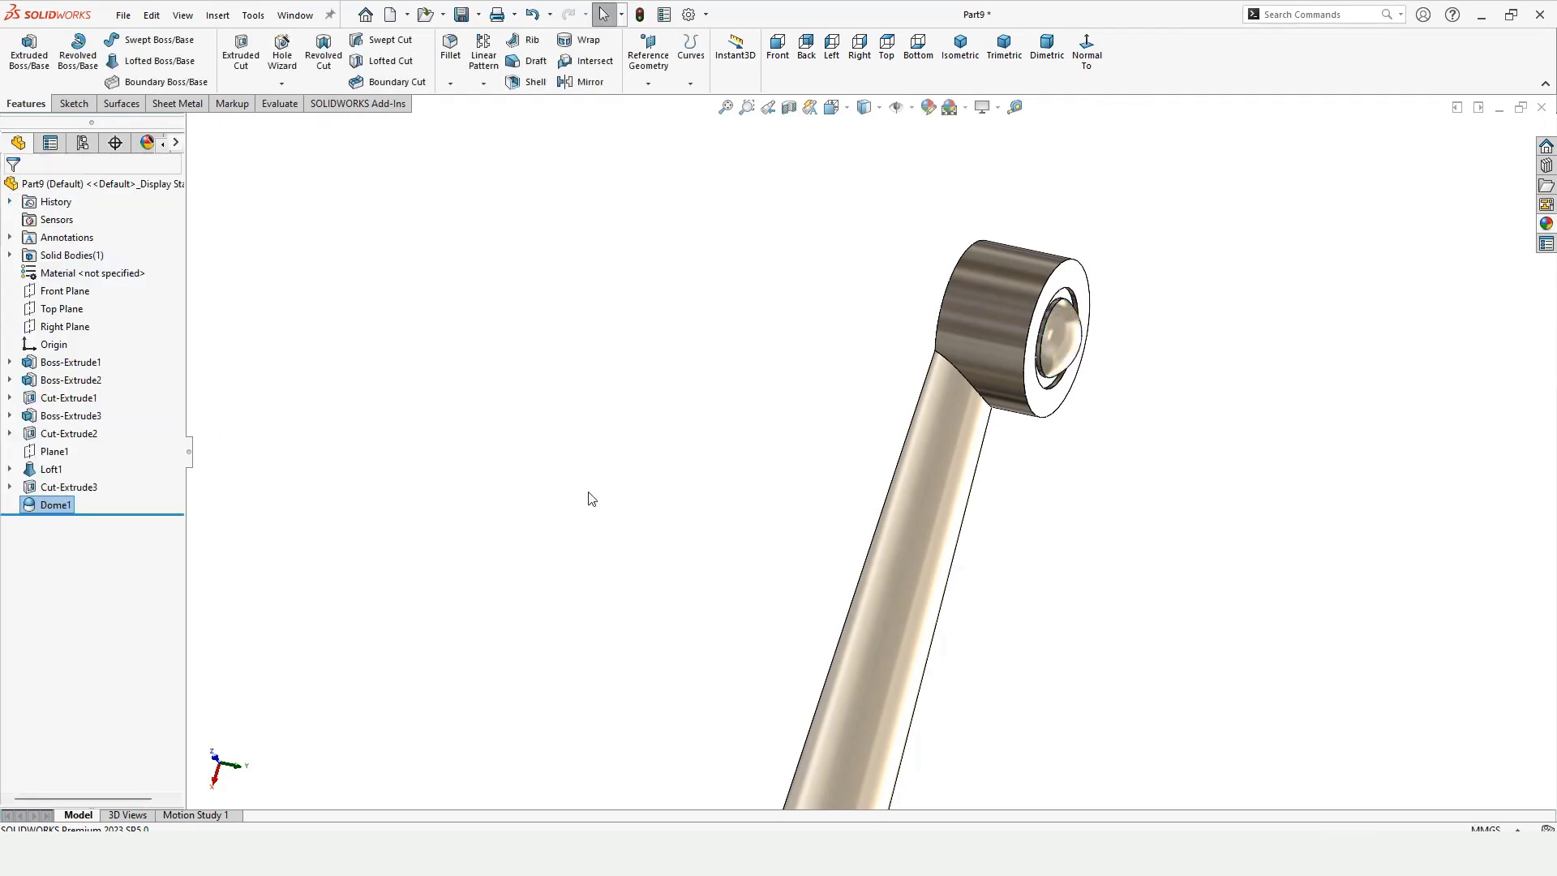
scroll(645, 501, up, 5)
scroll(754, 601, down, 4)
click(840, 616)
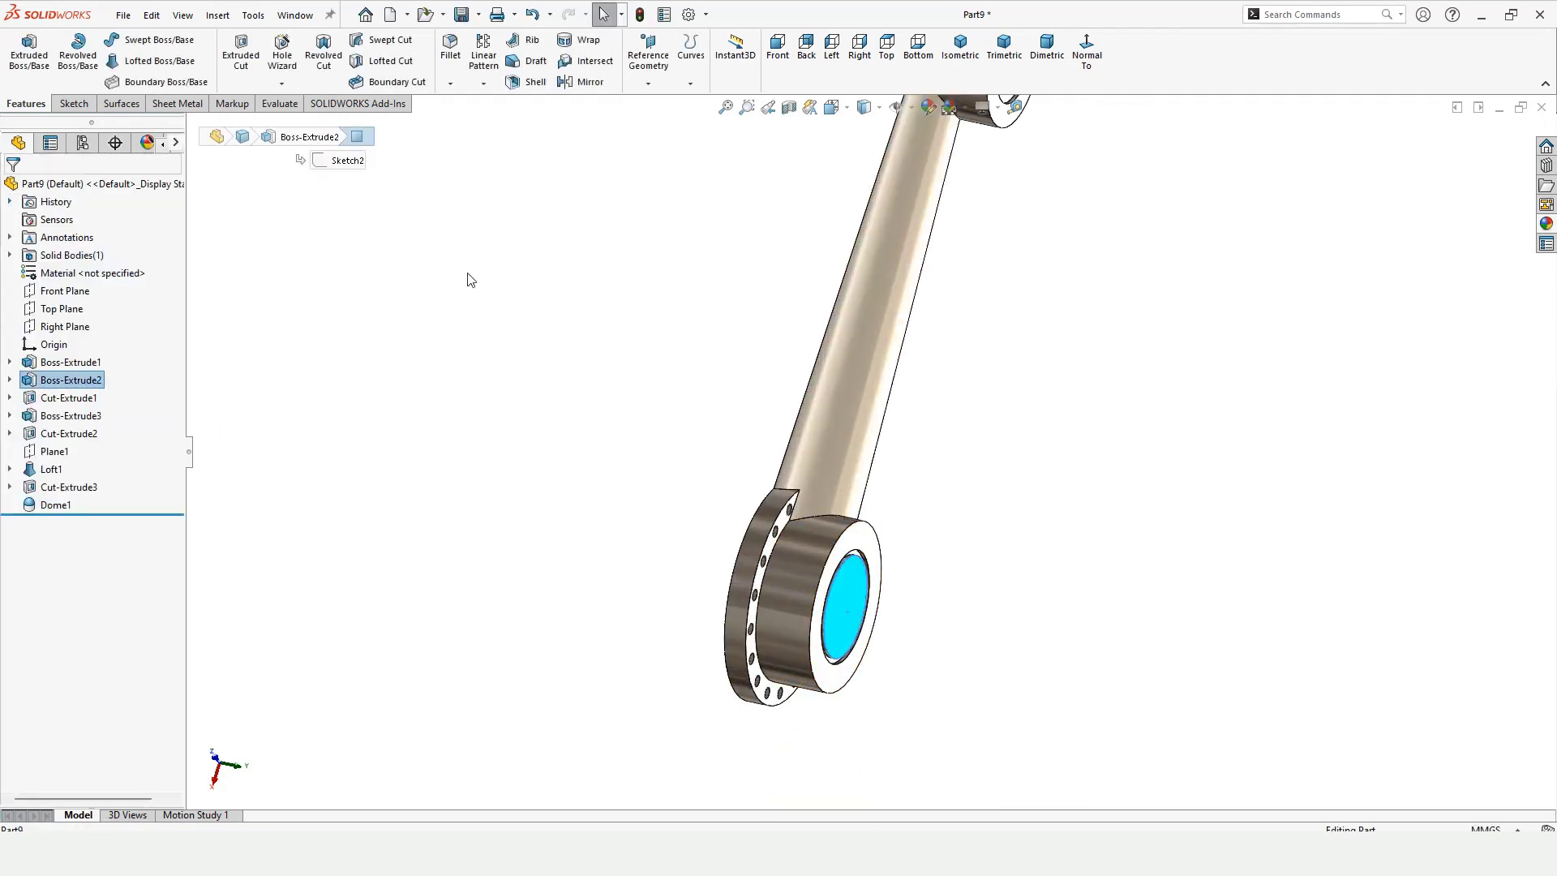
- Add a 15 mm dome on the flanged boss's circular end face
click(217, 16)
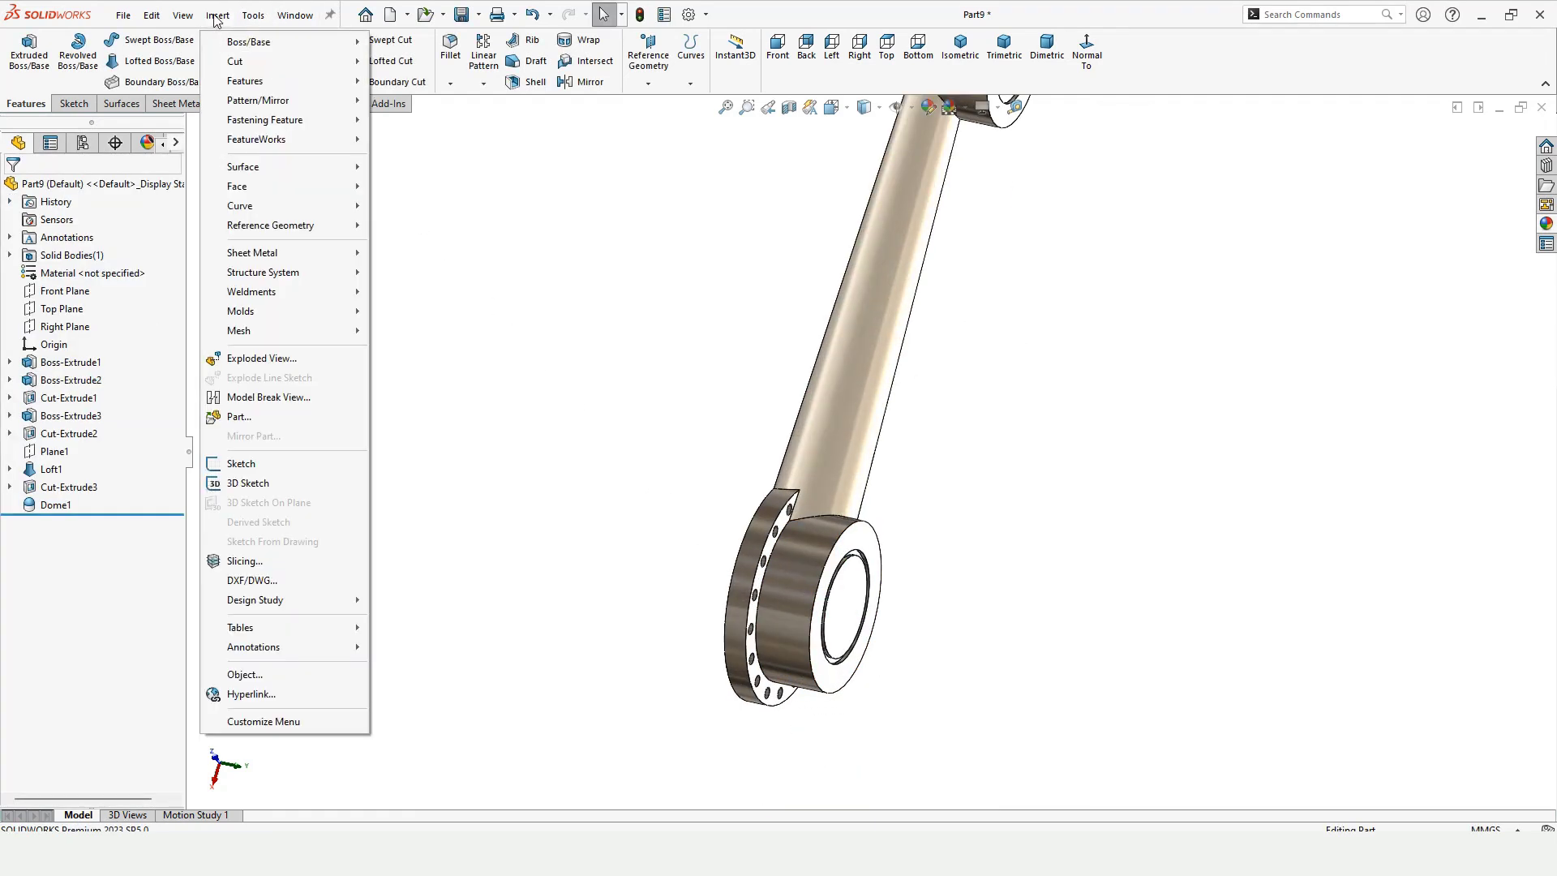
mouse_move(243, 81)
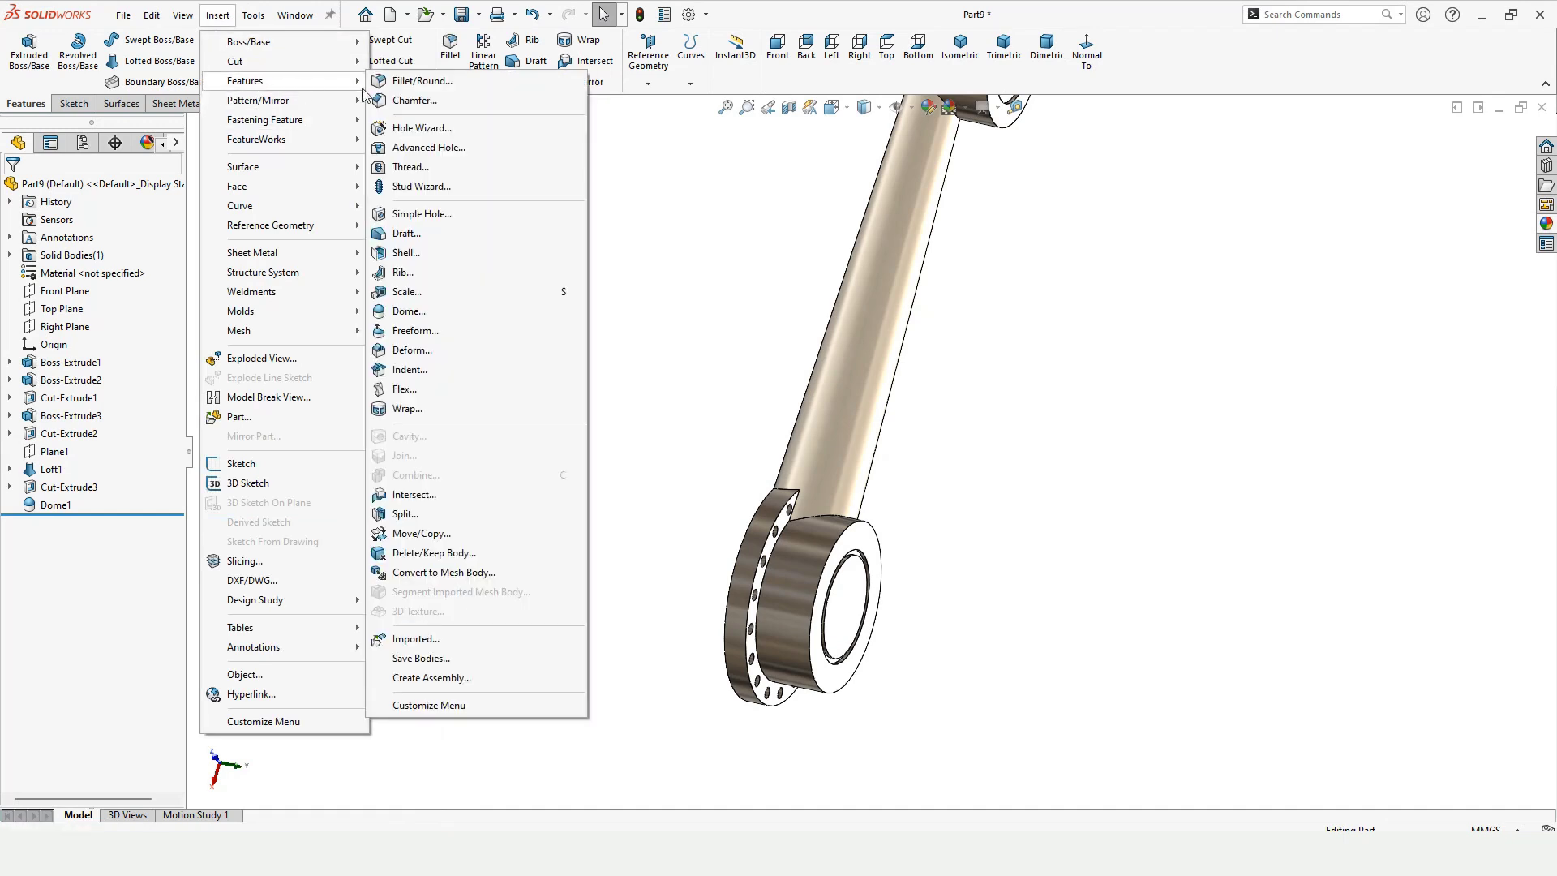
click(423, 313)
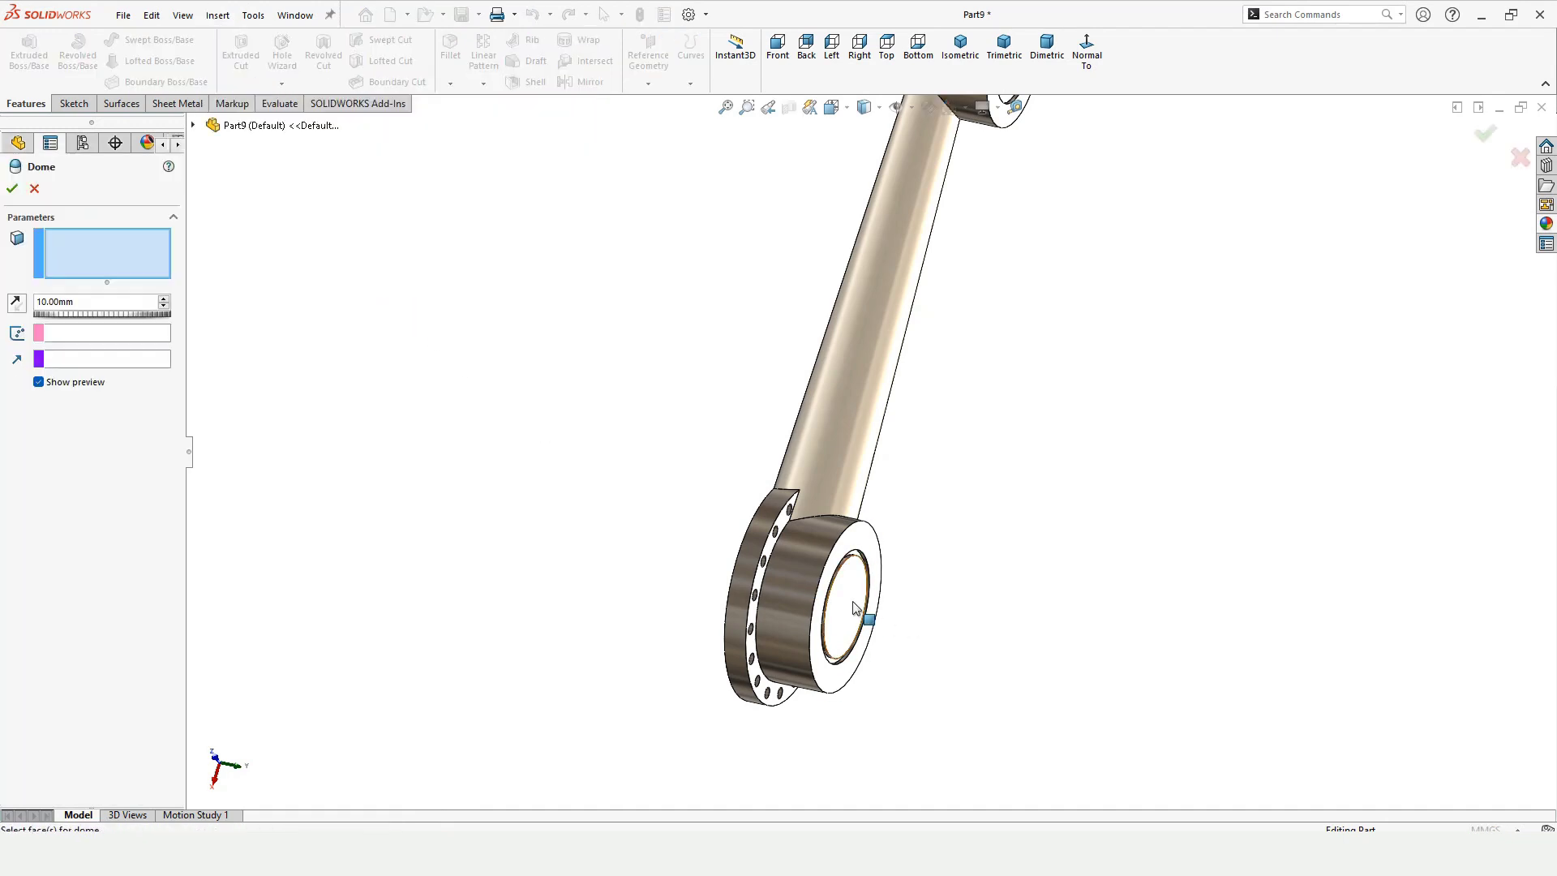
middle_drag(850, 607, 924, 602)
click(876, 609)
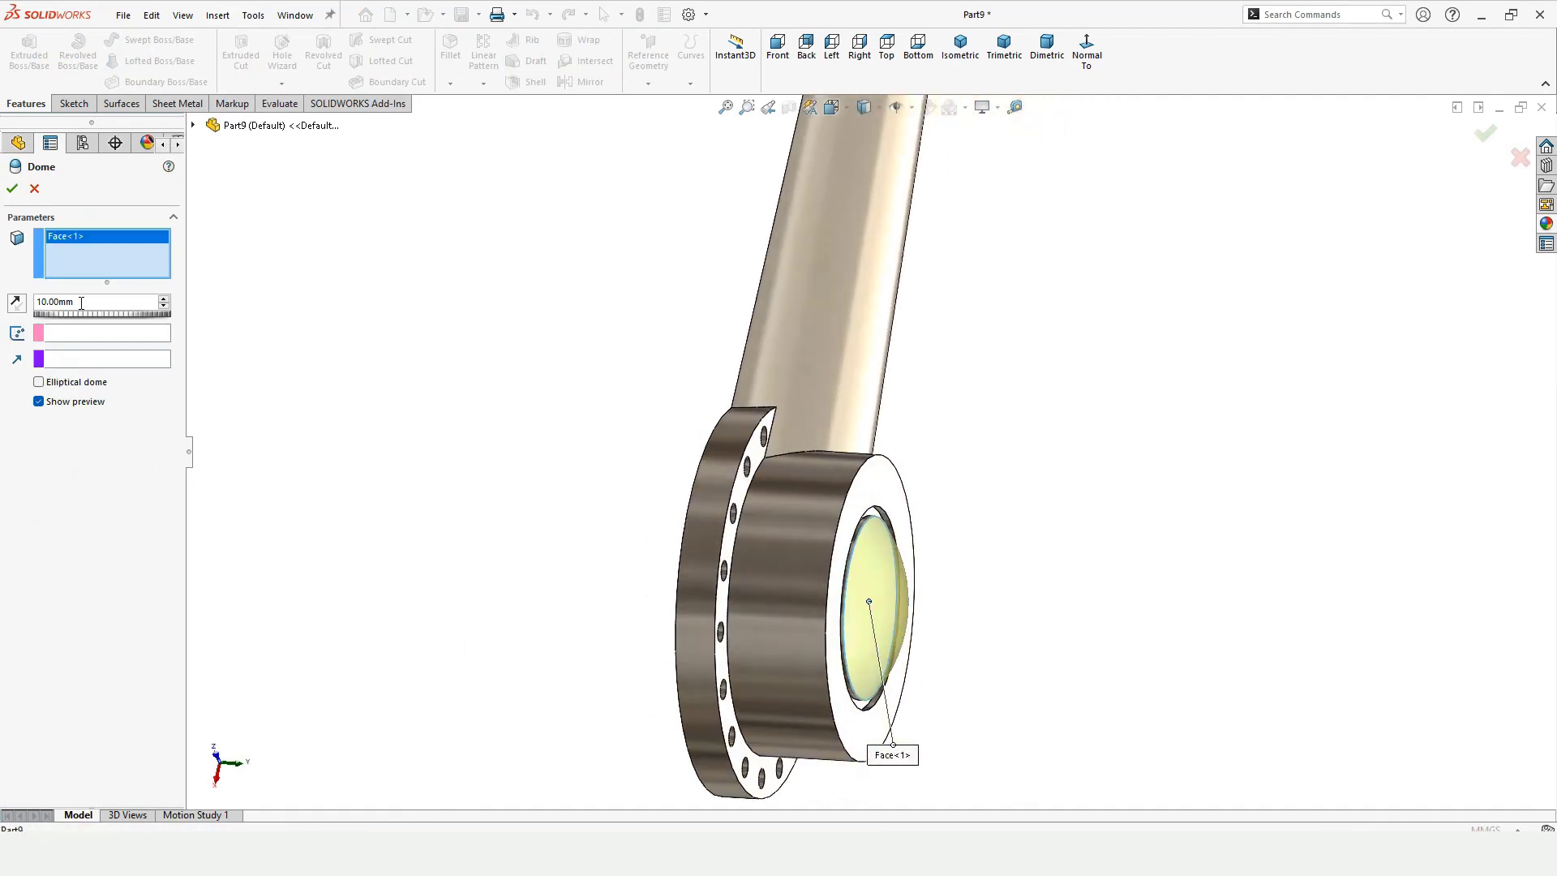
text(15)
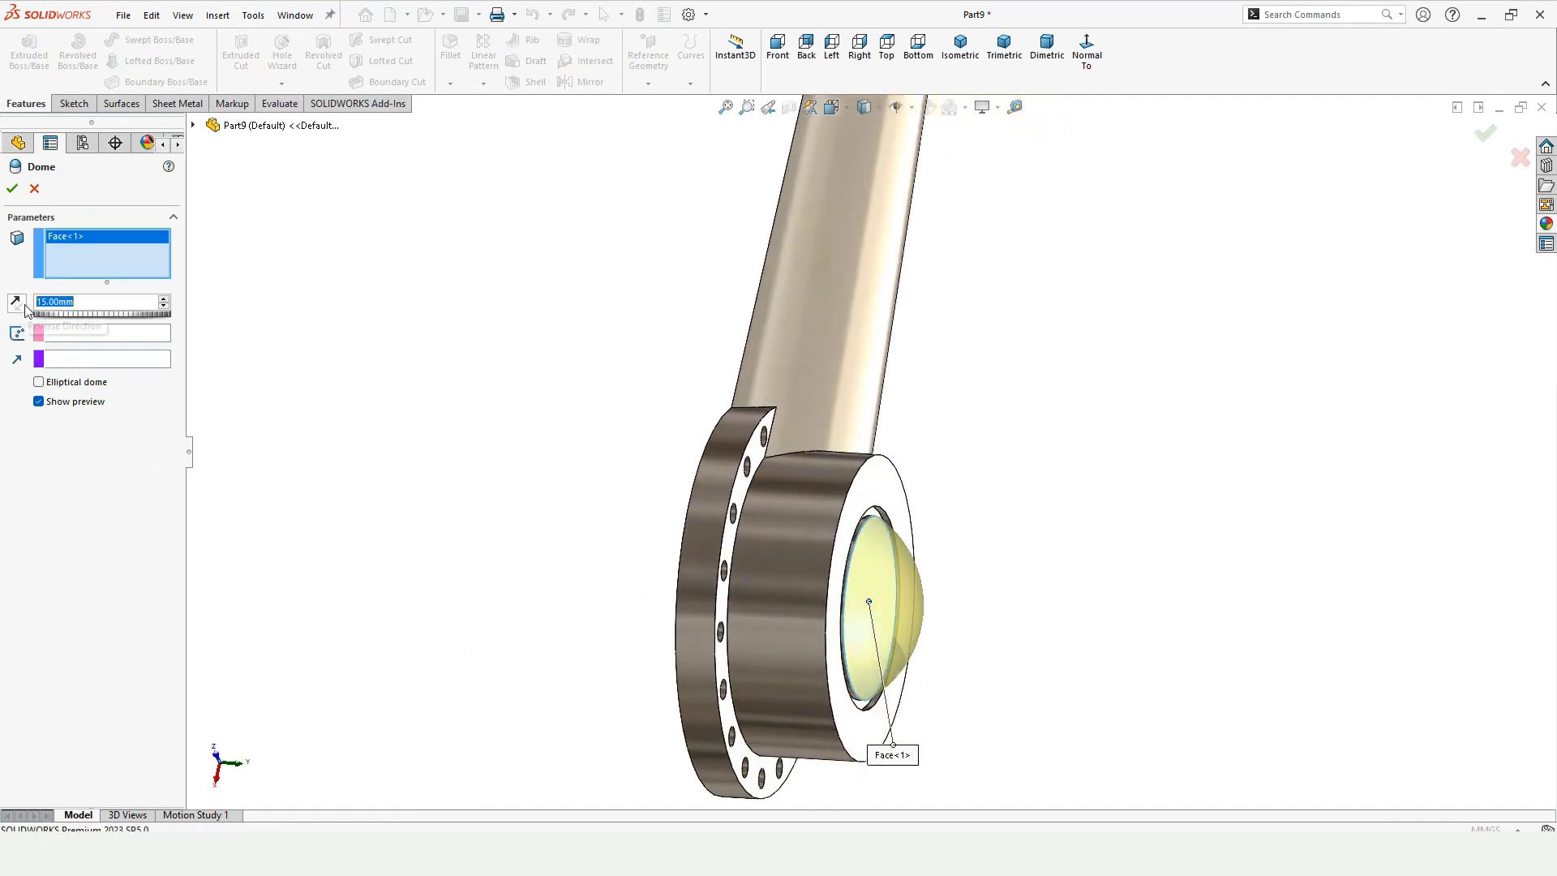
click(12, 188)
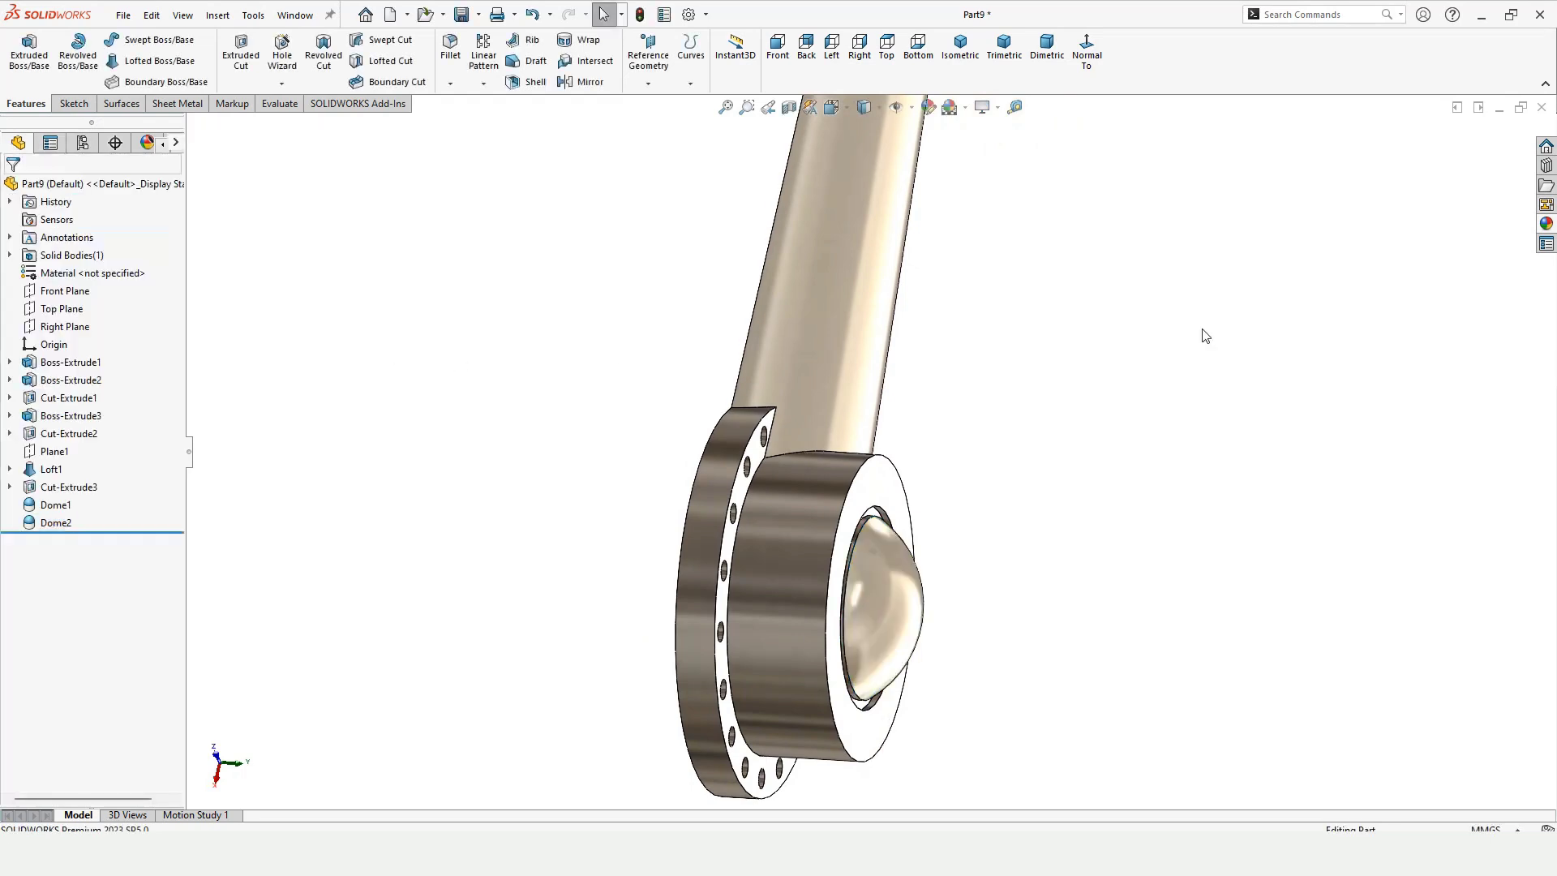
- Give the flanged boss's Dome2 the candy apple red painted appearance
key(f)
middle_drag(1086, 424, 990, 347)
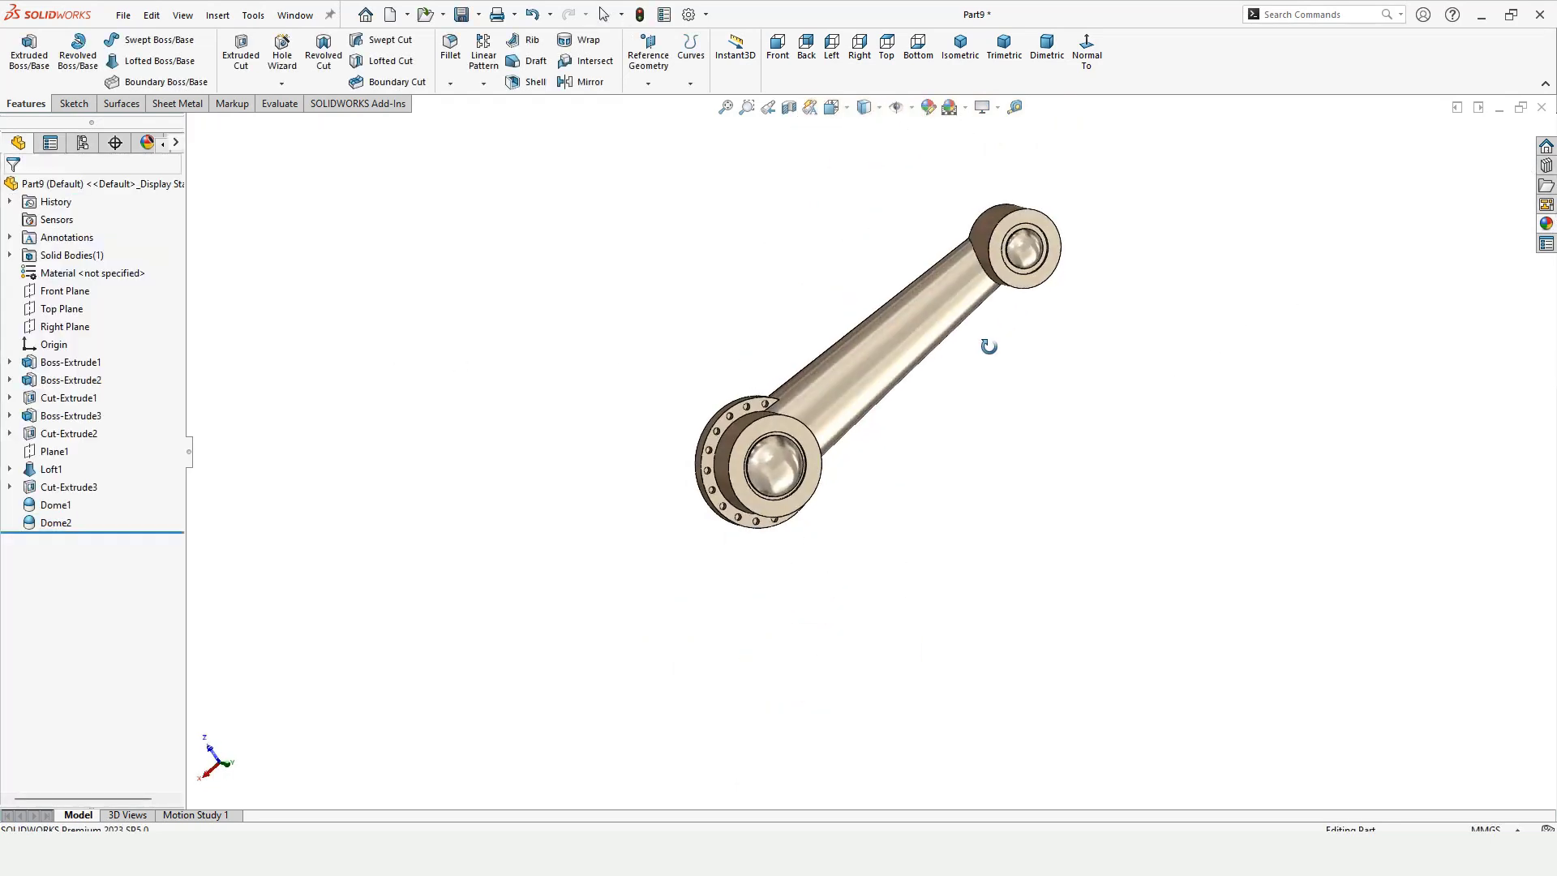
click(1546, 225)
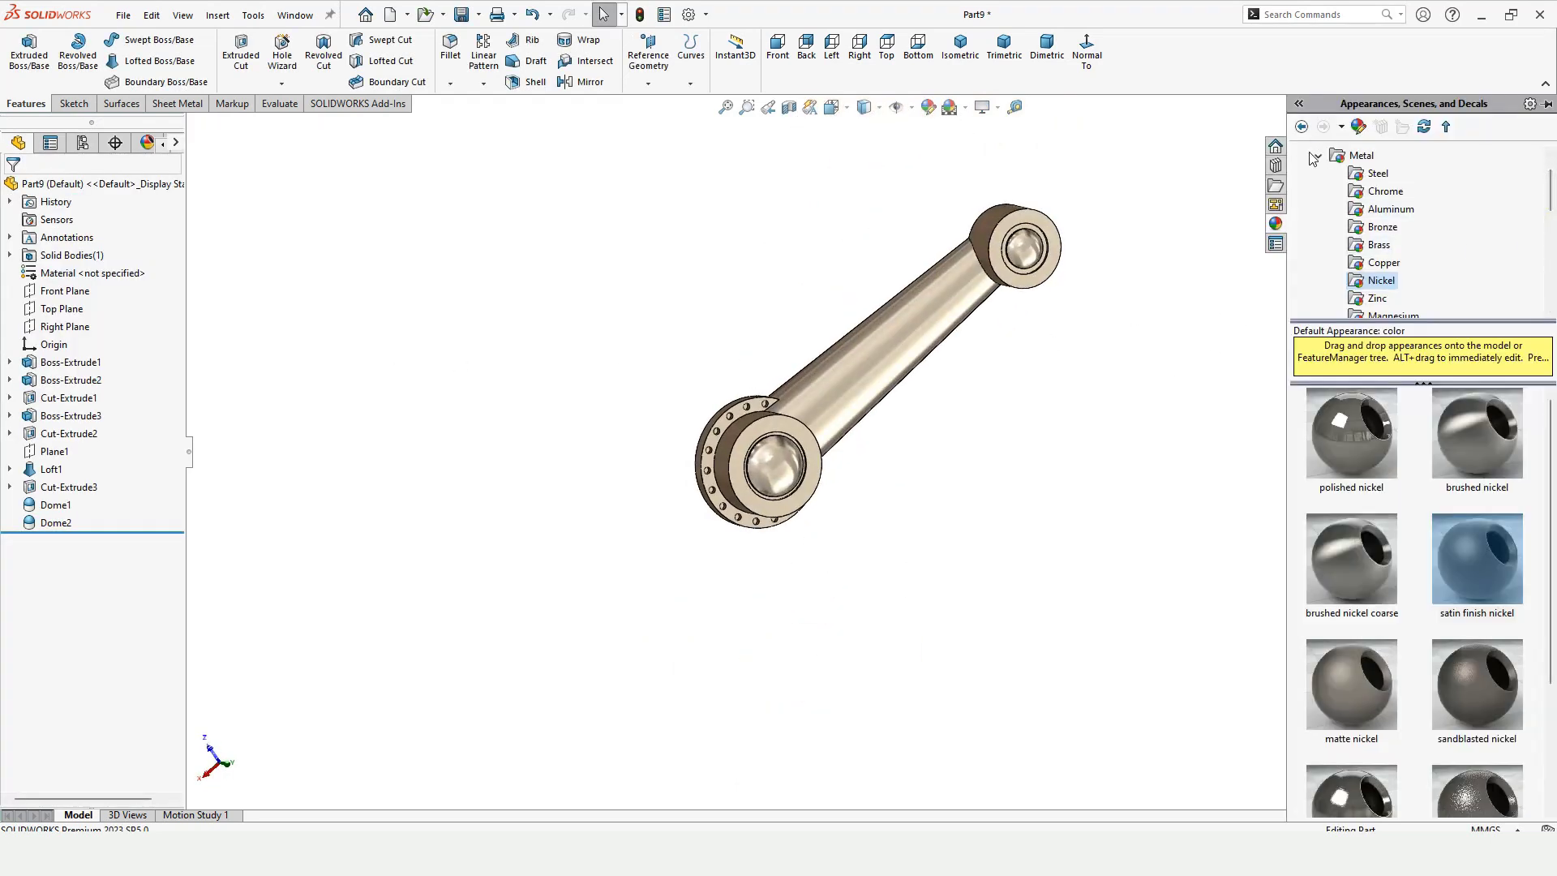
click(1361, 155)
click(1318, 154)
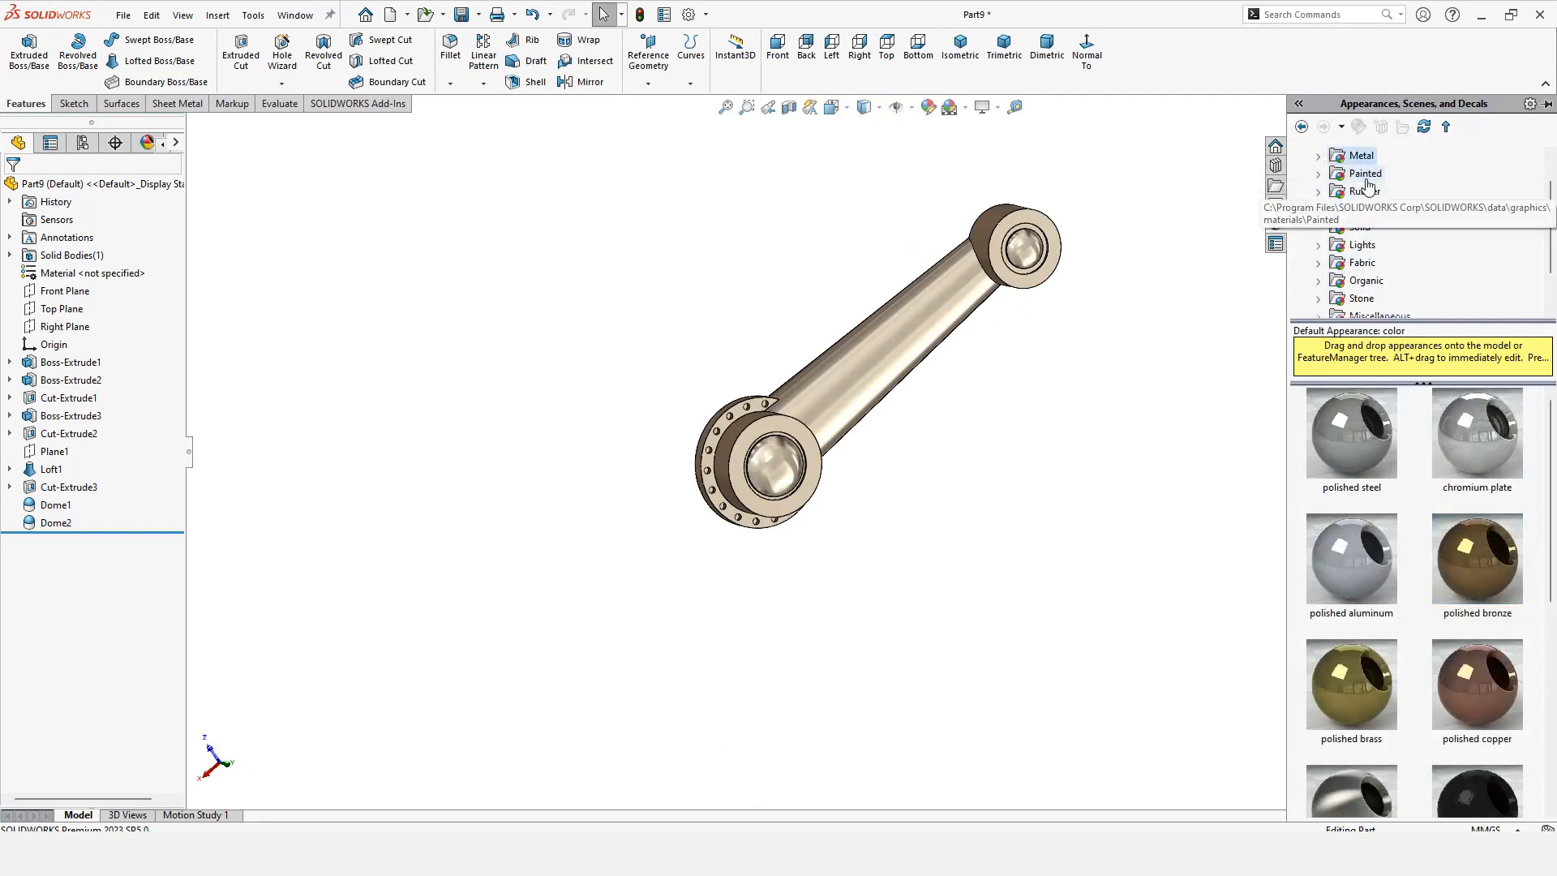
click(1367, 179)
drag(1354, 439, 787, 469)
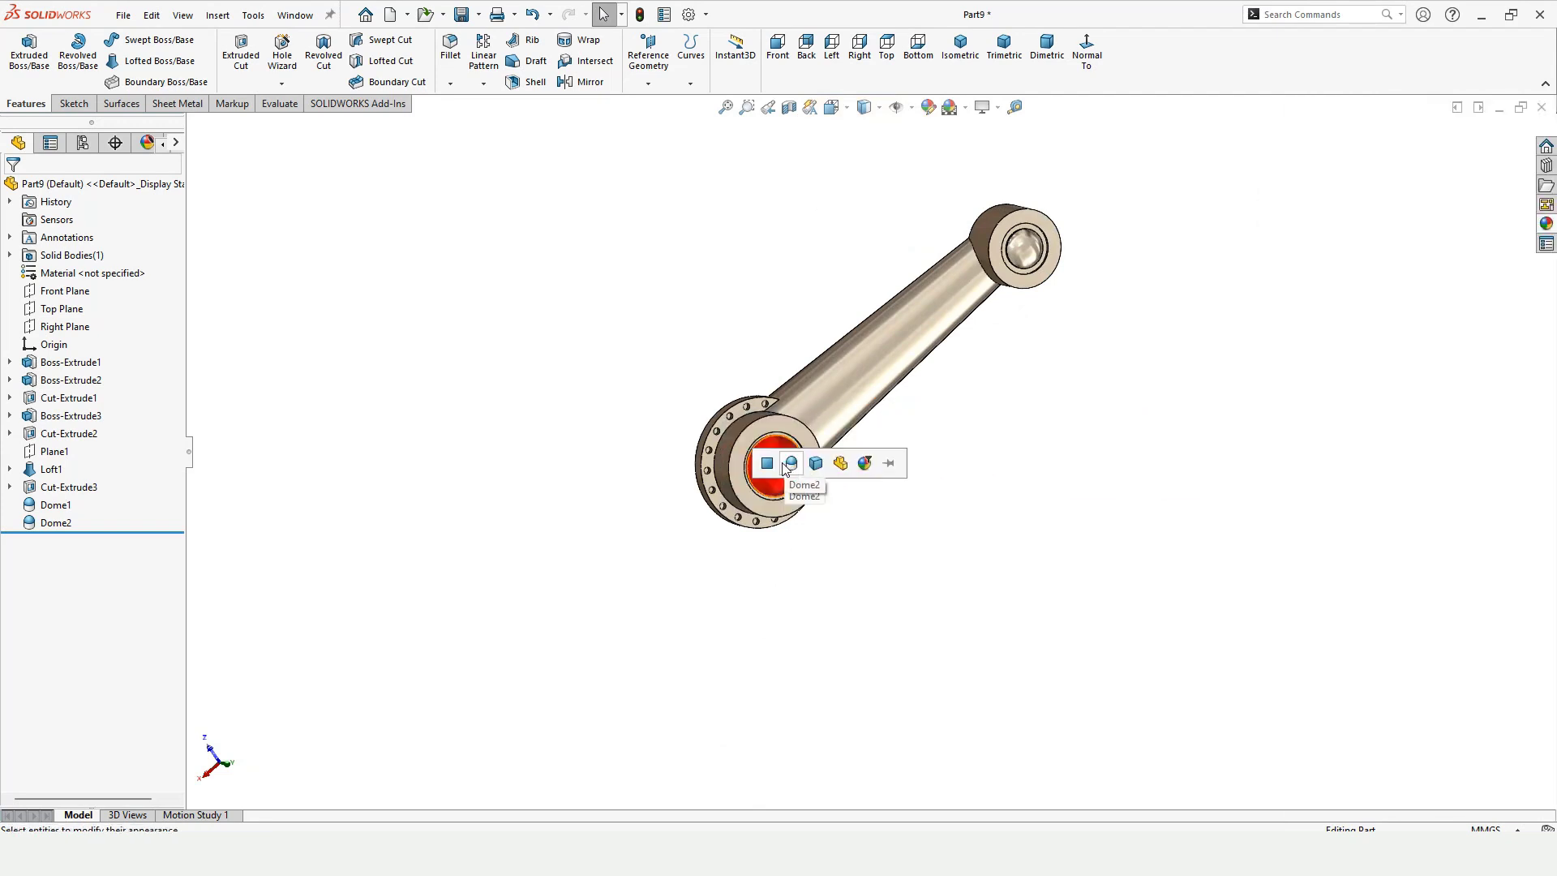
click(791, 466)
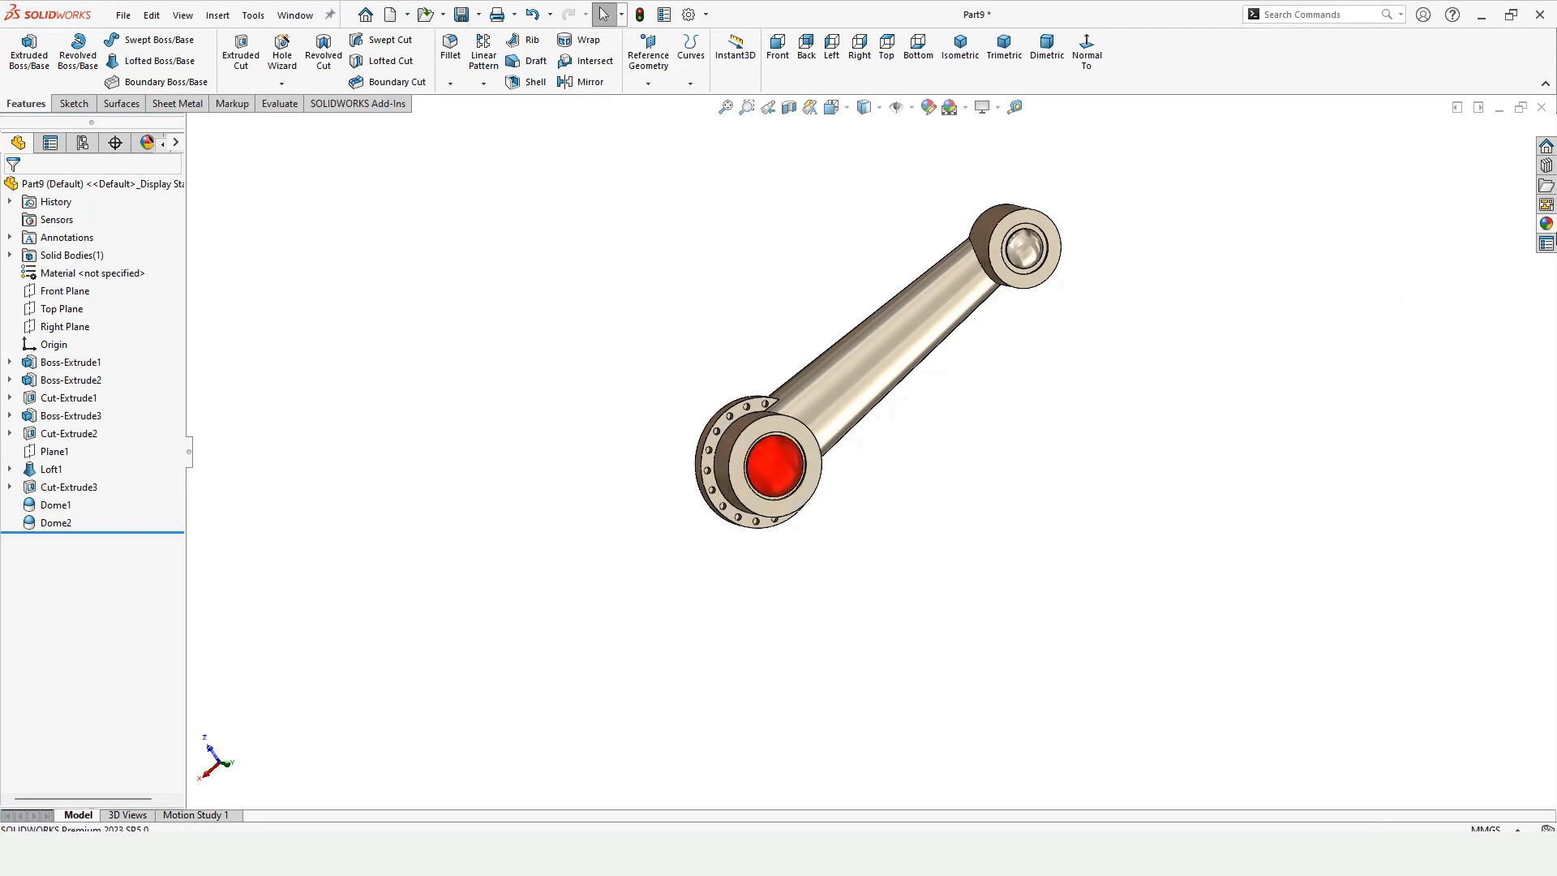
- Apply the same candy apple red to the upper boss's dome
click(1547, 224)
drag(1364, 437, 1027, 245)
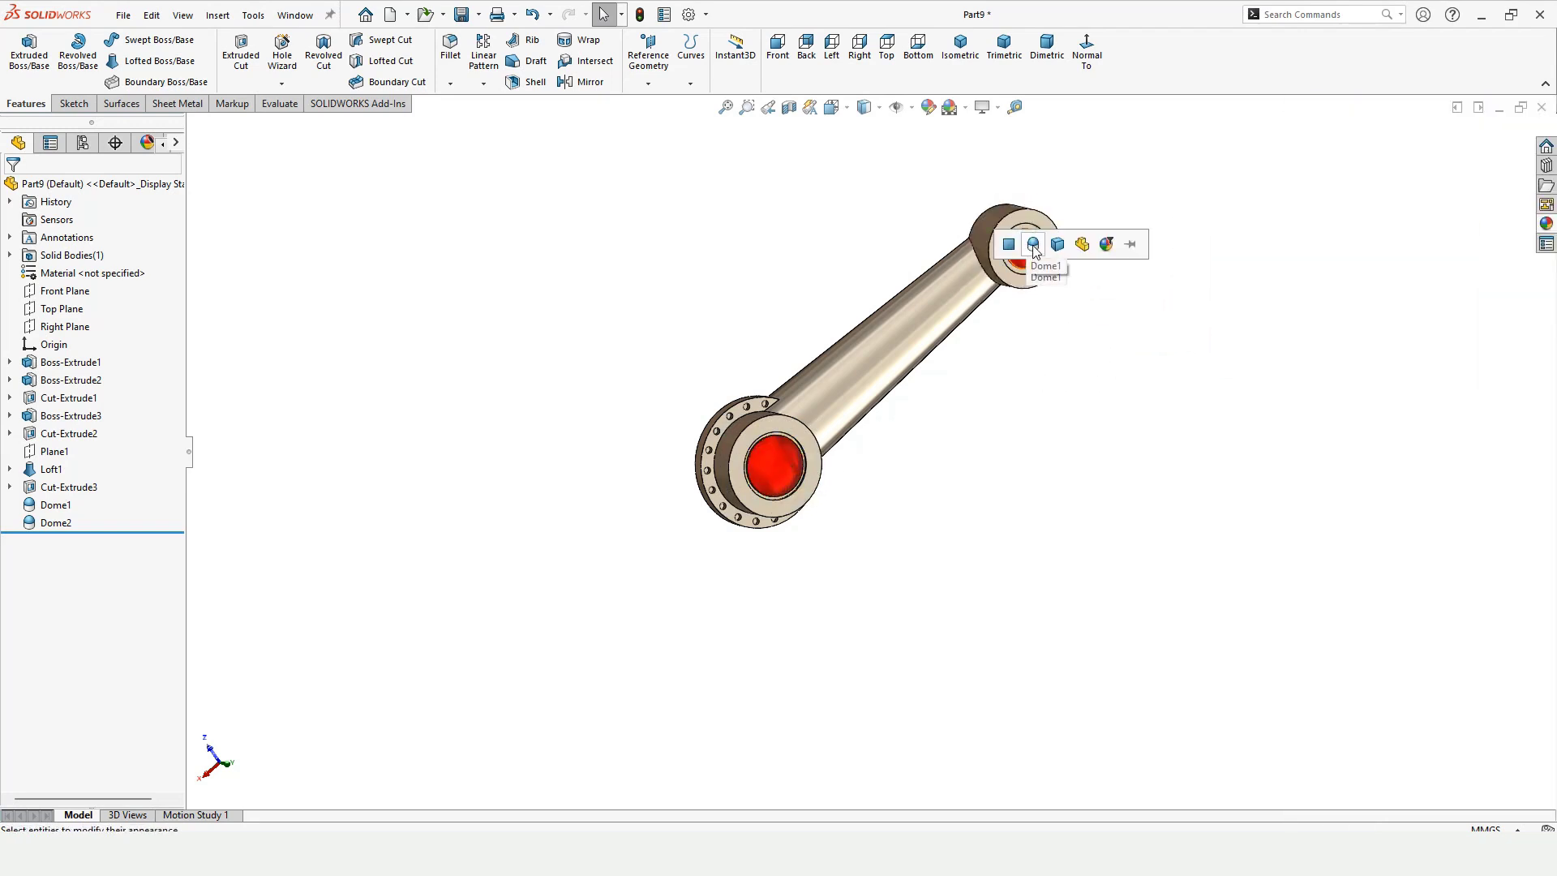
click(1032, 244)
scroll(924, 373, up, 2)
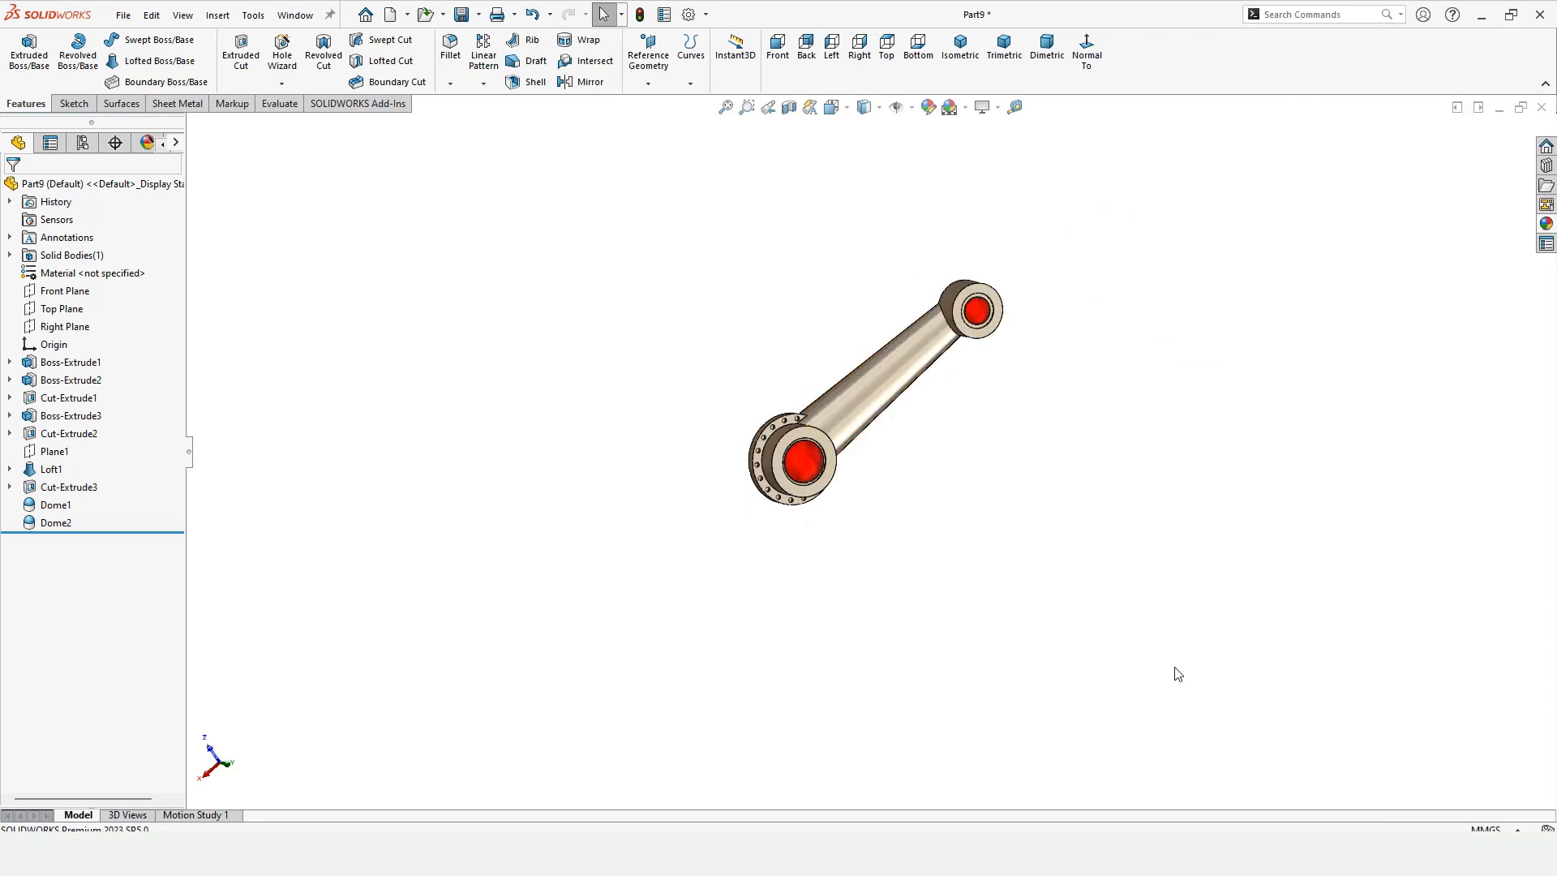
scroll(760, 382, down, 3)
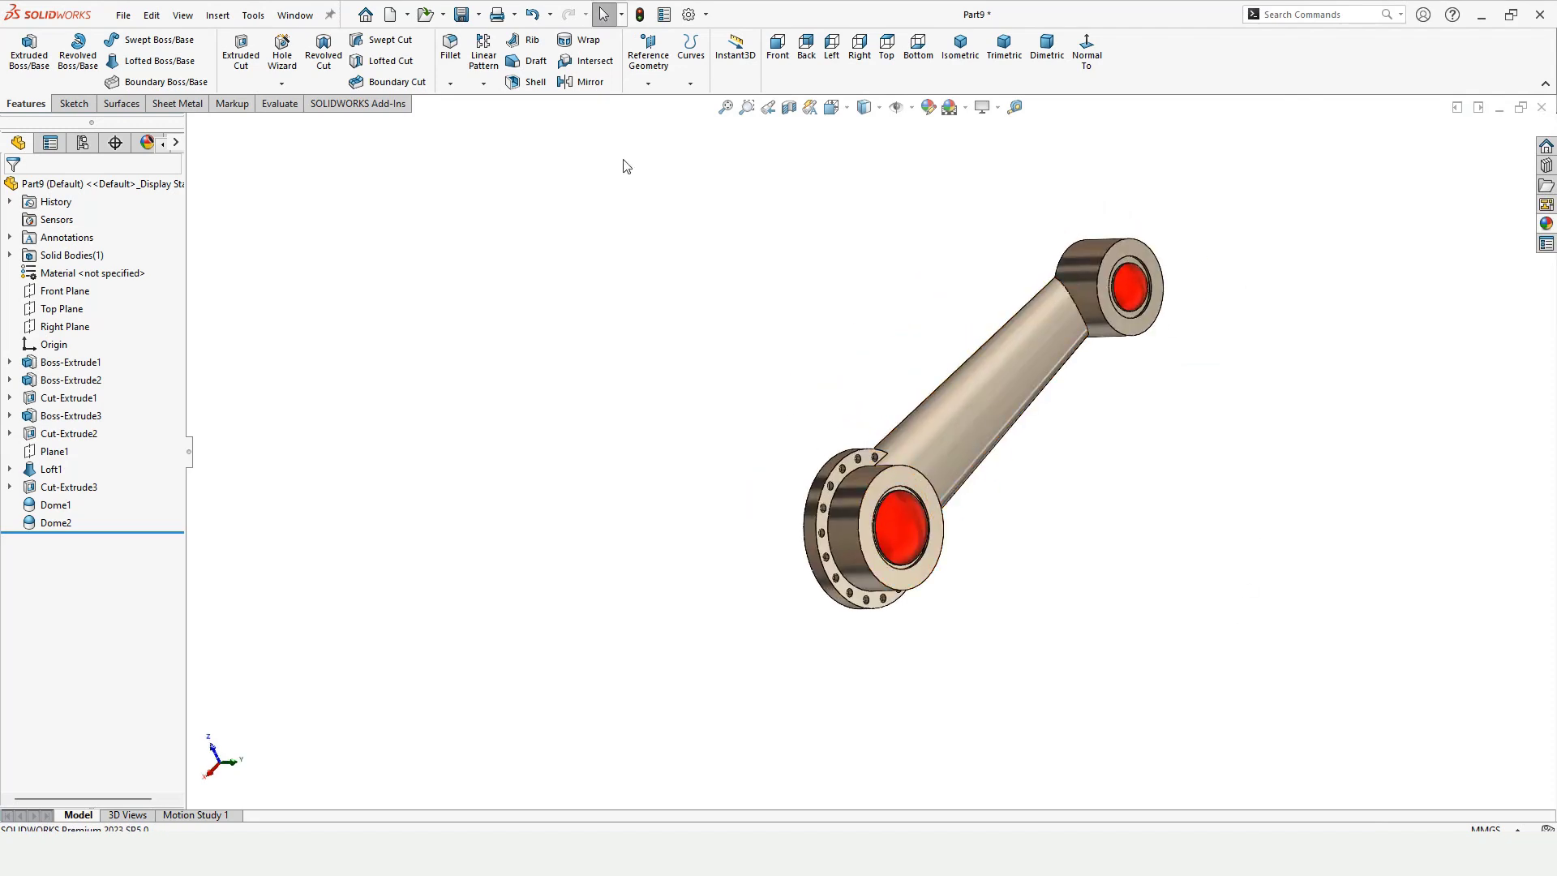
- Start a 1 mm fillet on the flange's outer edge, flange face and inner boss face
click(448, 50)
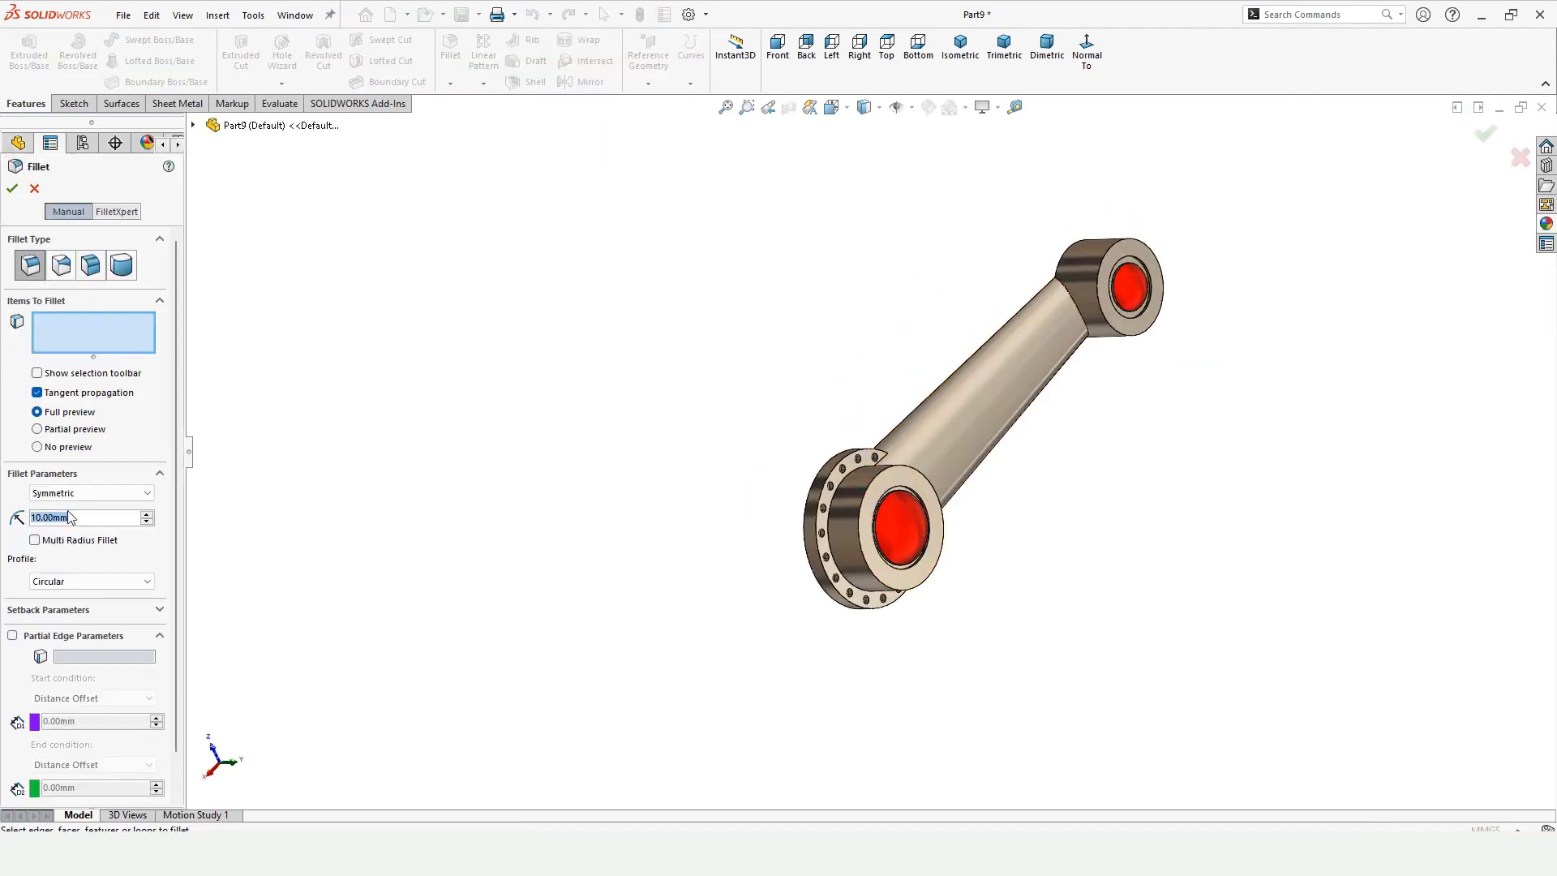
text(1)
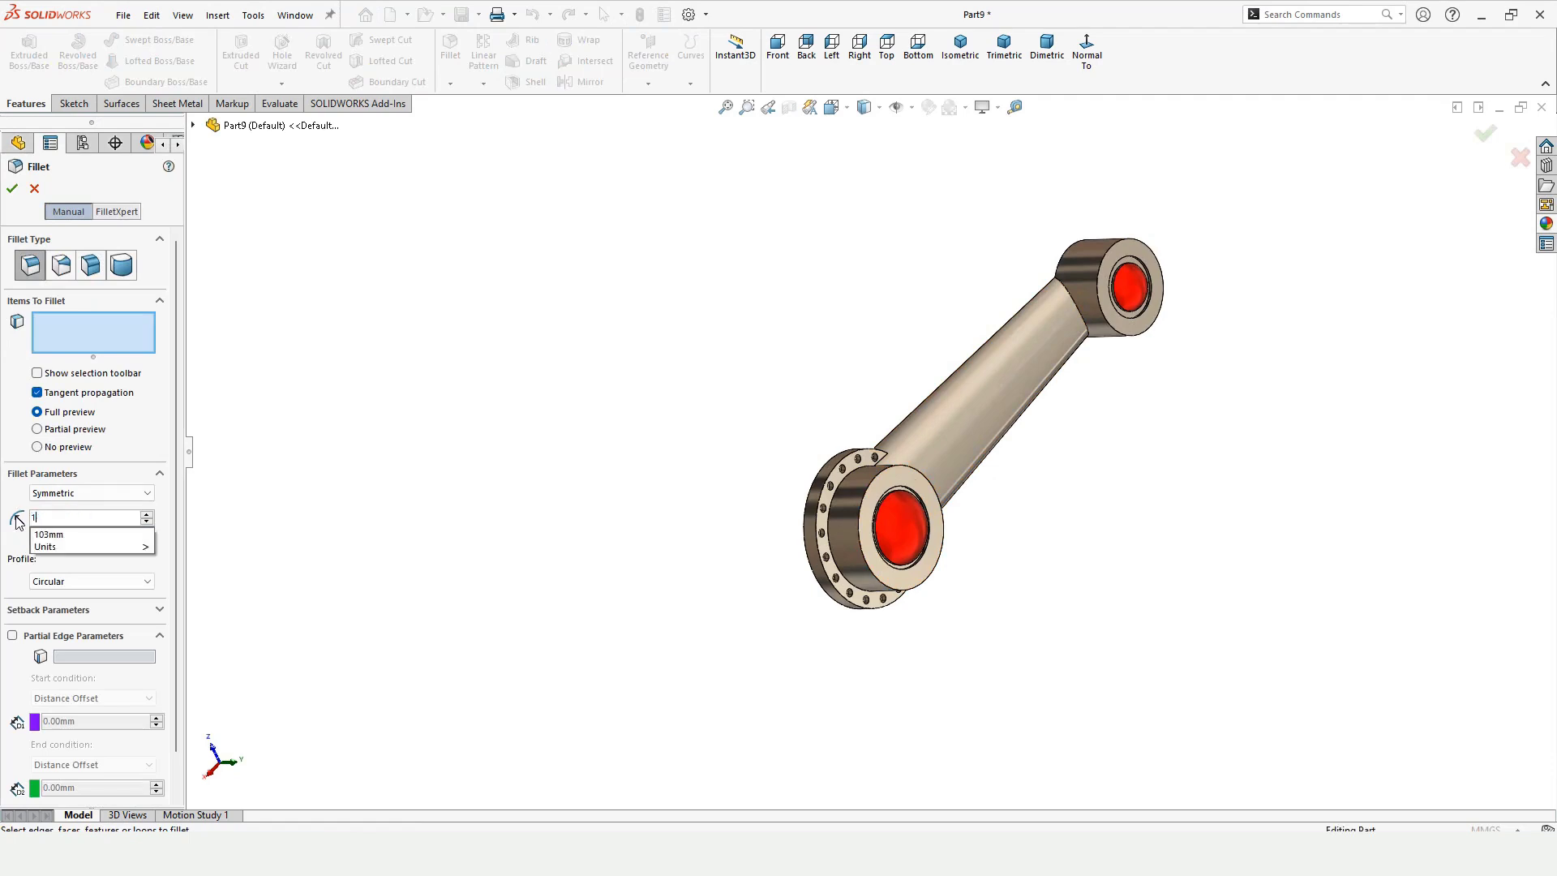
key(Return)
scroll(854, 450, down, 2)
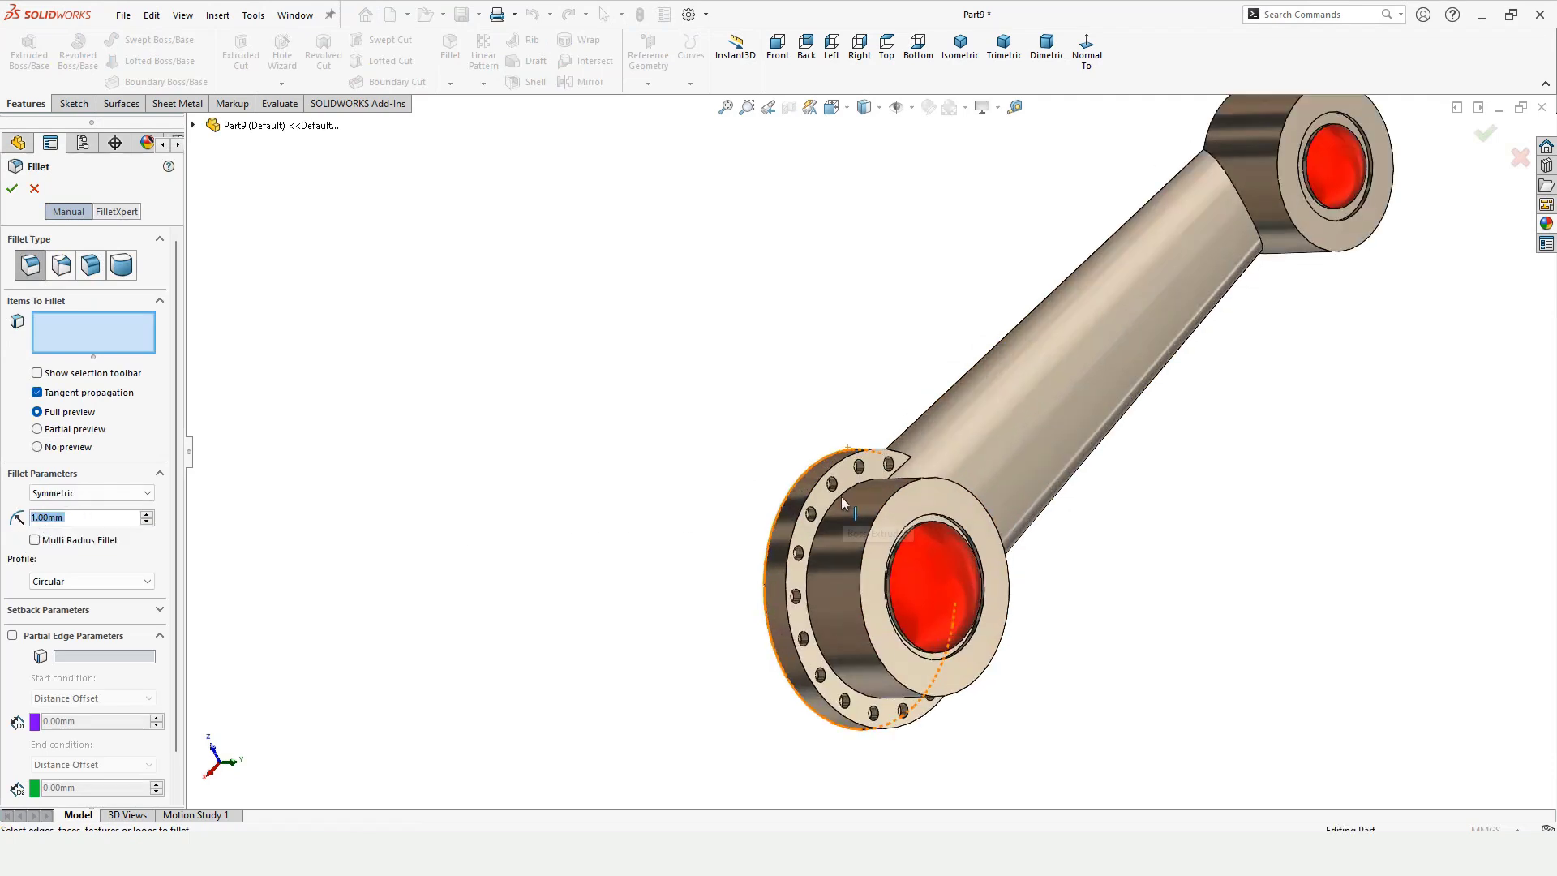
click(834, 469)
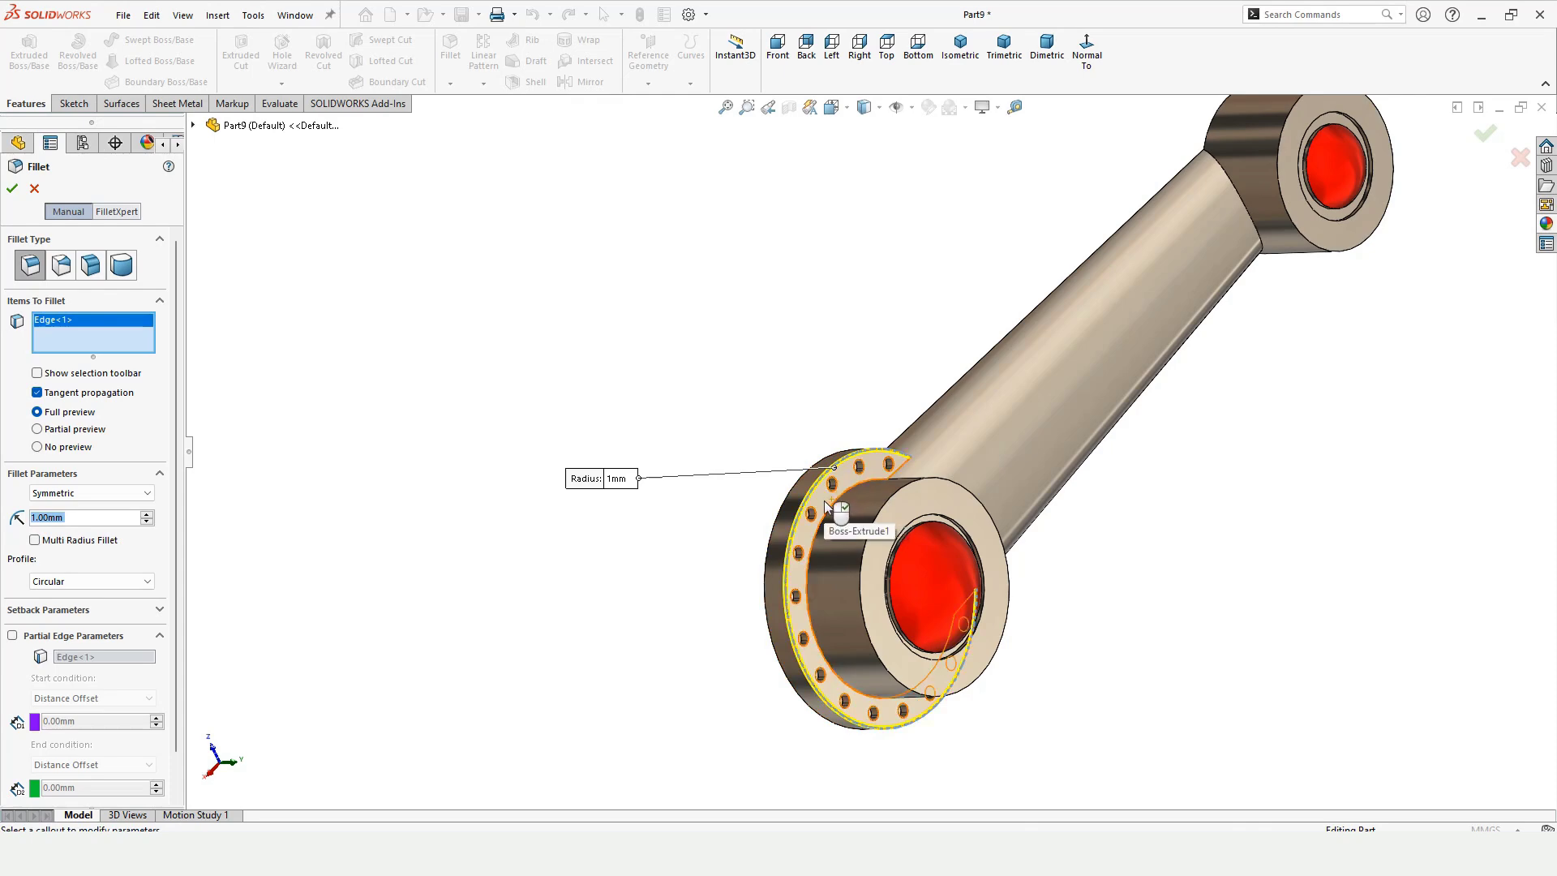
click(823, 503)
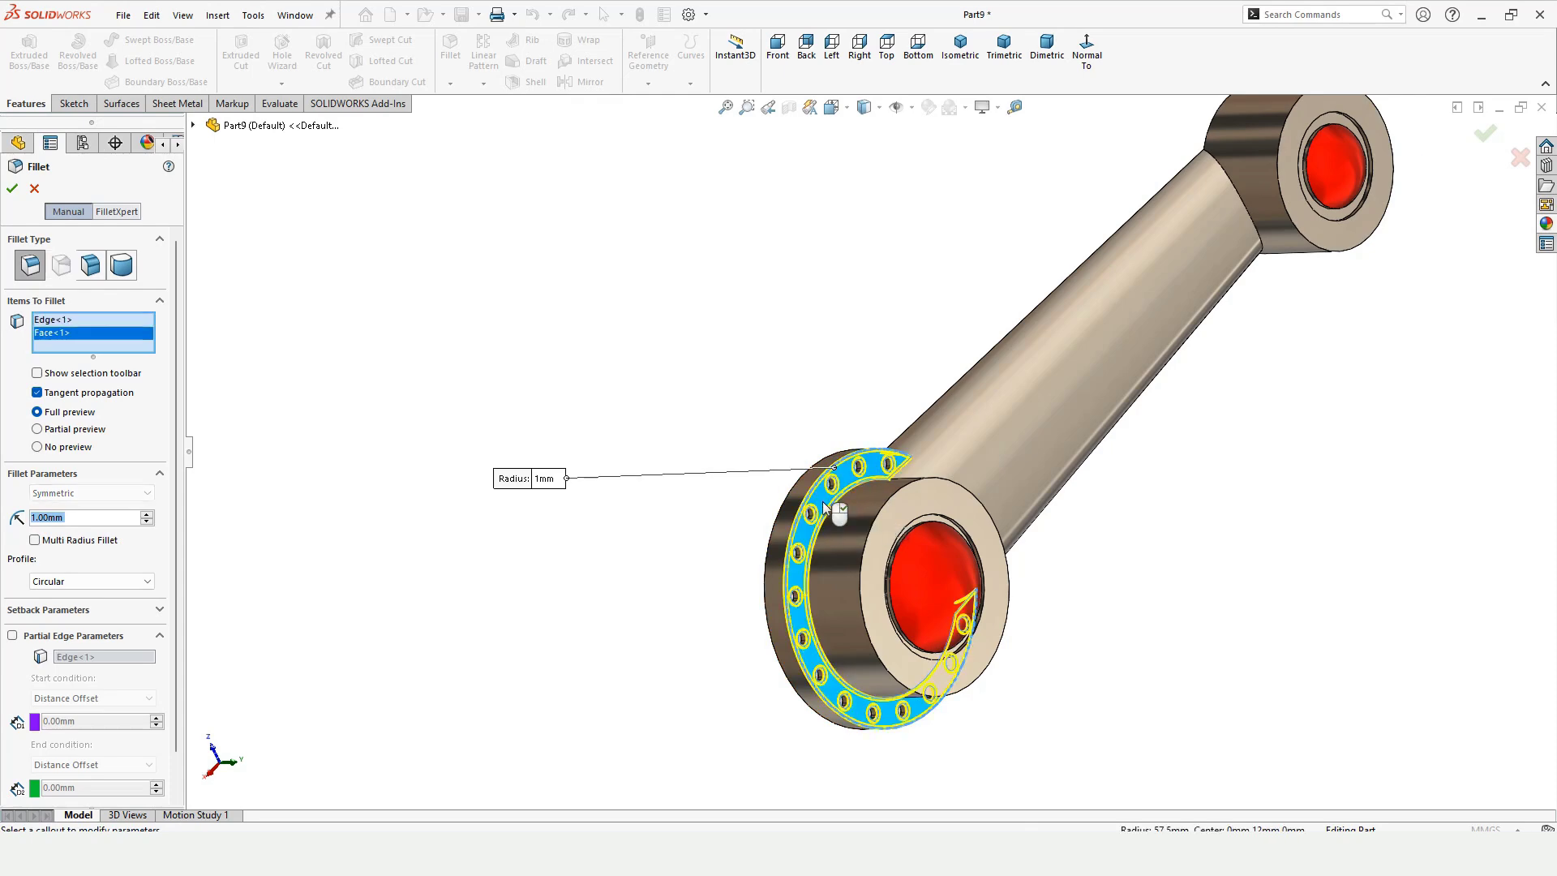
click(879, 538)
middle_drag(880, 537, 550, 420)
- Add the flat side, shaft, boss, flange side and upper boss faces to the fillet
click(884, 493)
scroll(892, 405, down, 5)
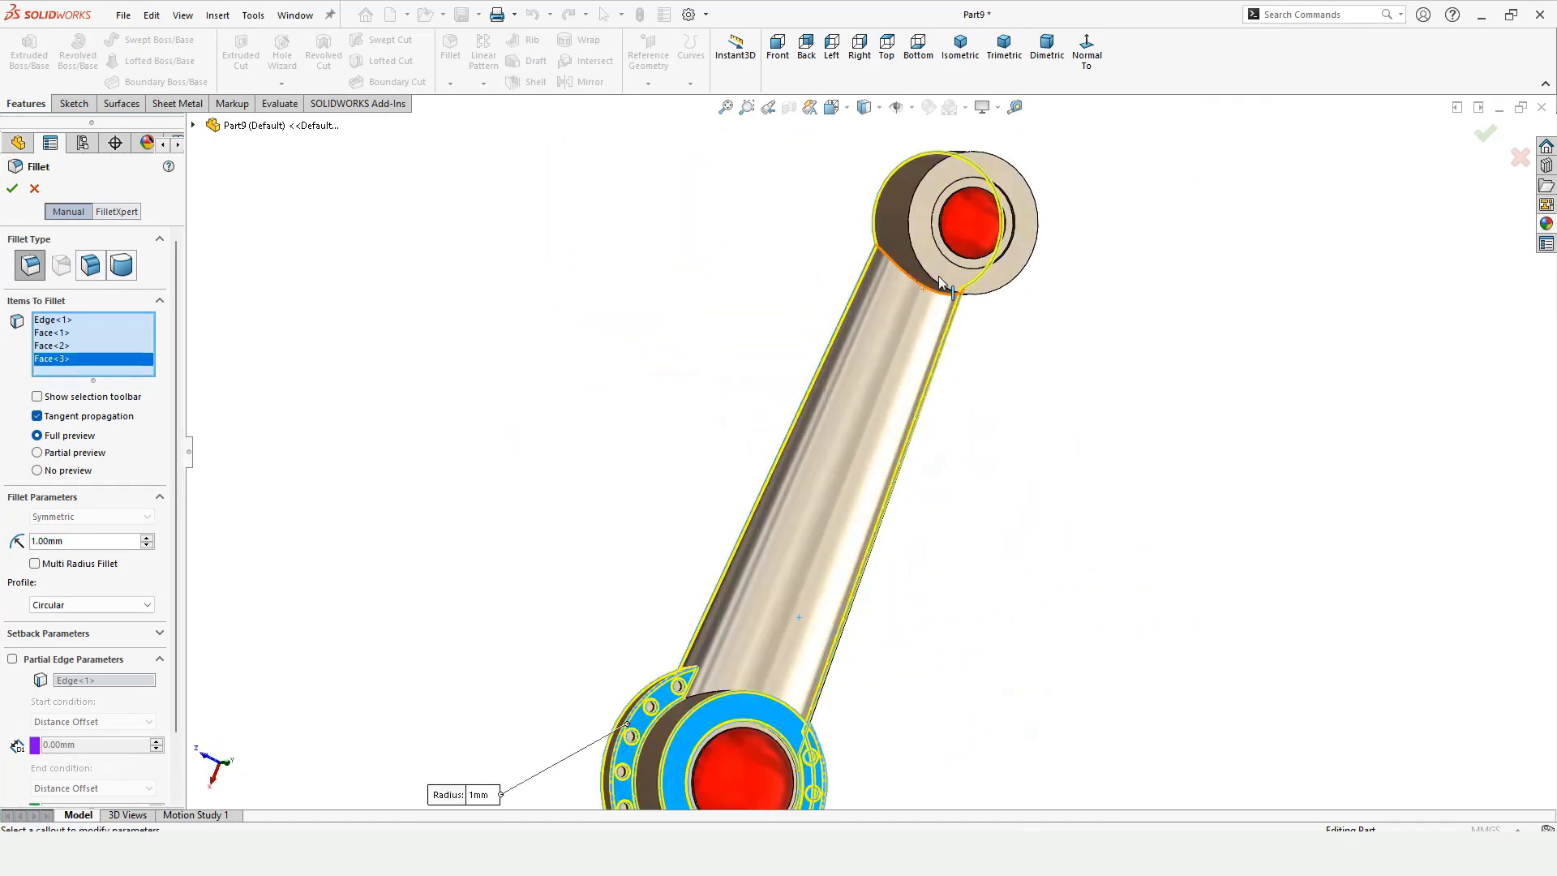
click(882, 392)
scroll(882, 392, up, 4)
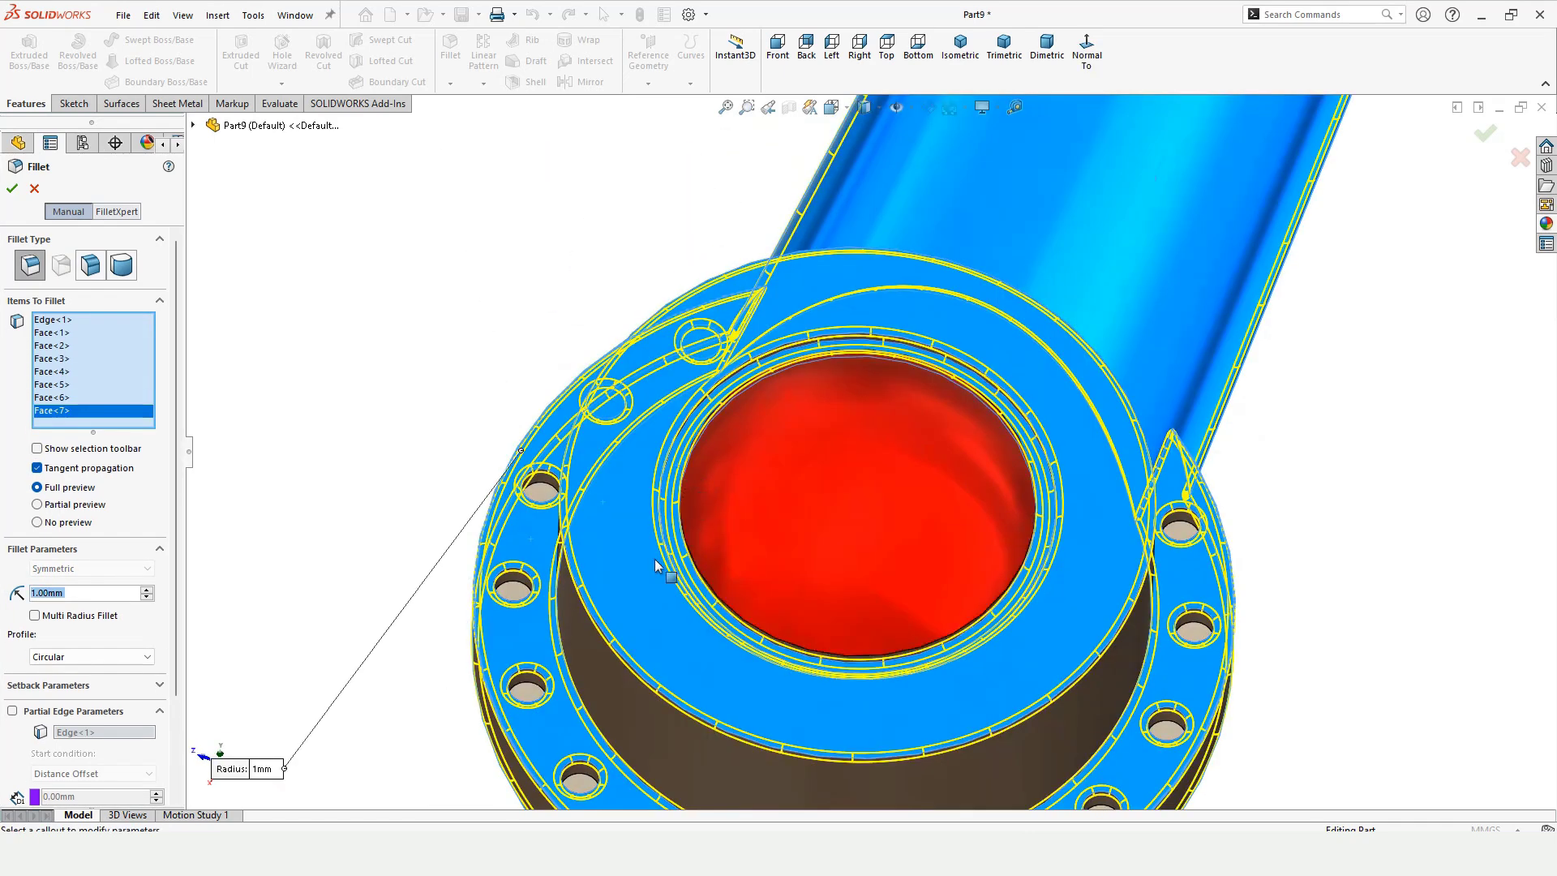
scroll(641, 571, up, 4)
middle_drag(637, 574, 848, 517)
click(778, 529)
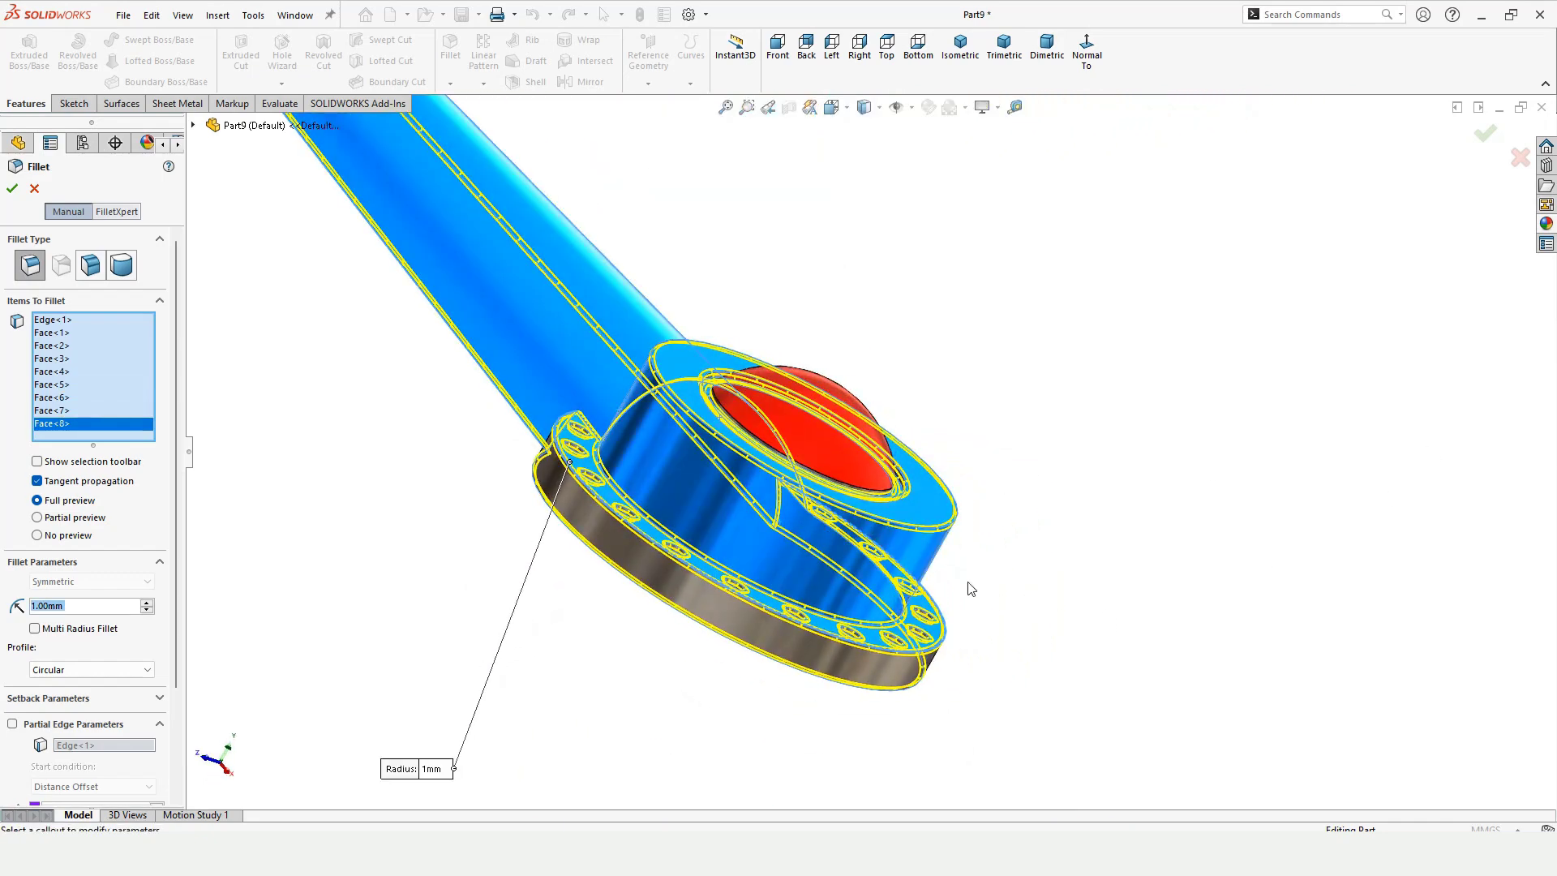
click(610, 532)
scroll(610, 533, up, 4)
scroll(720, 279, down, 4)
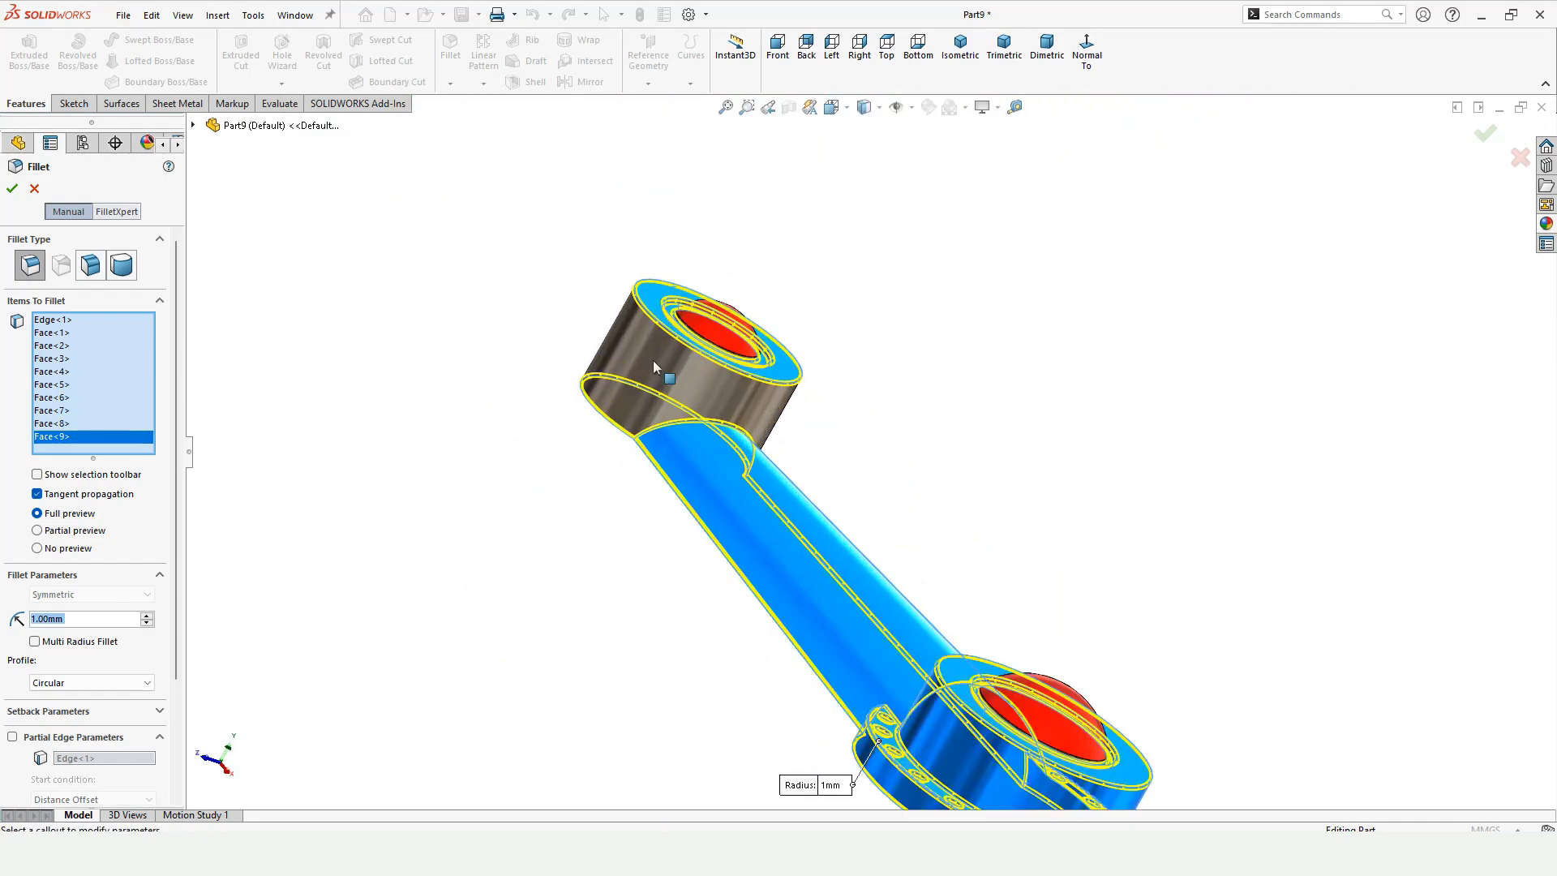
click(638, 370)
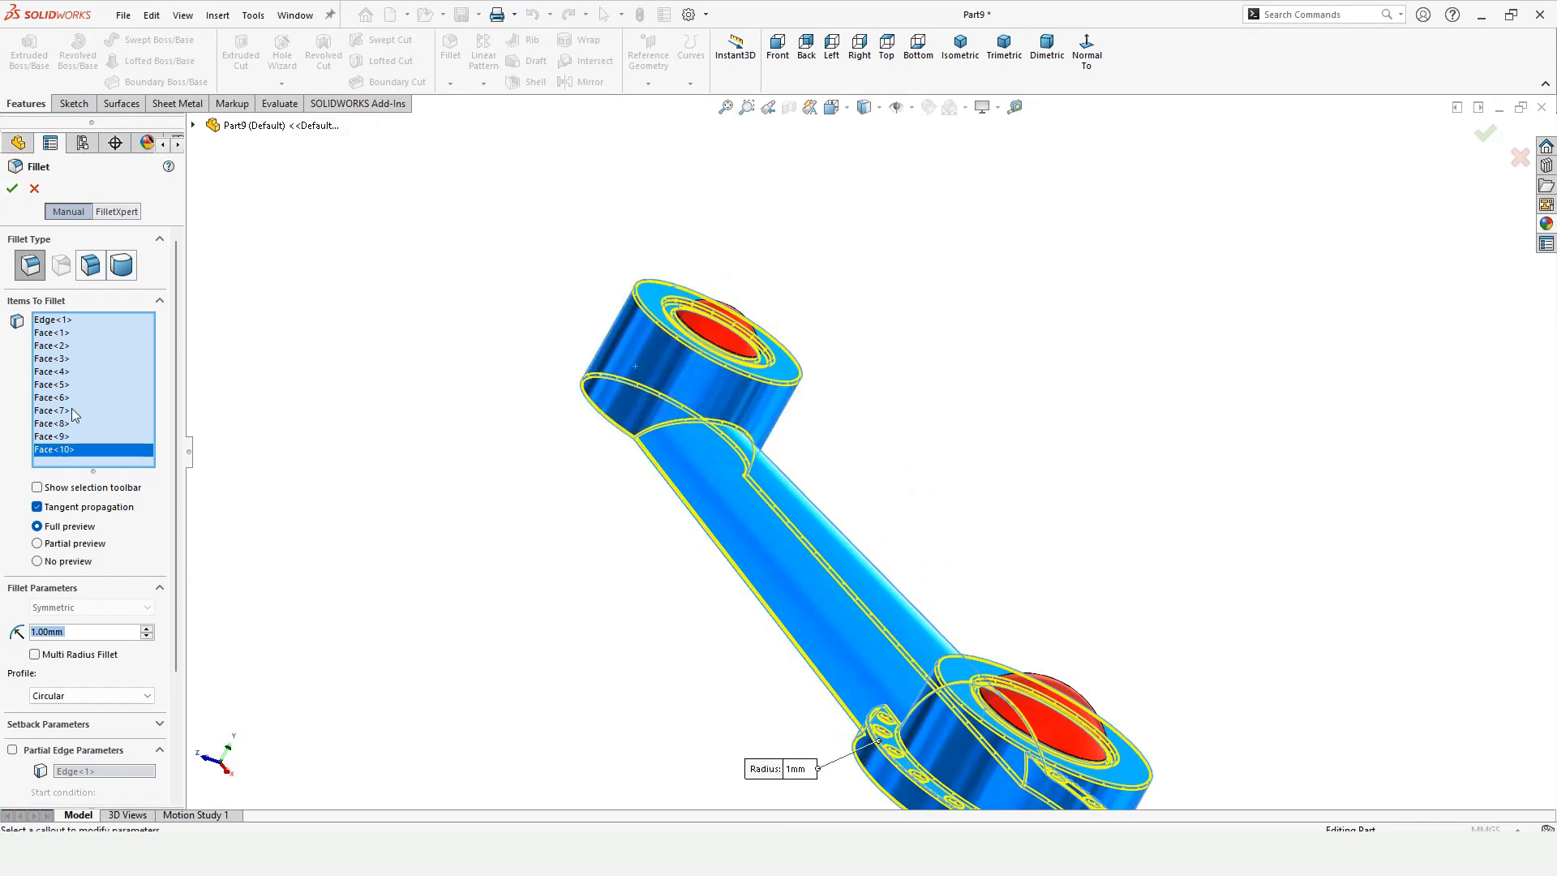
- Apply the 1 mm fillet and turn the link to face its flat back side
click(12, 188)
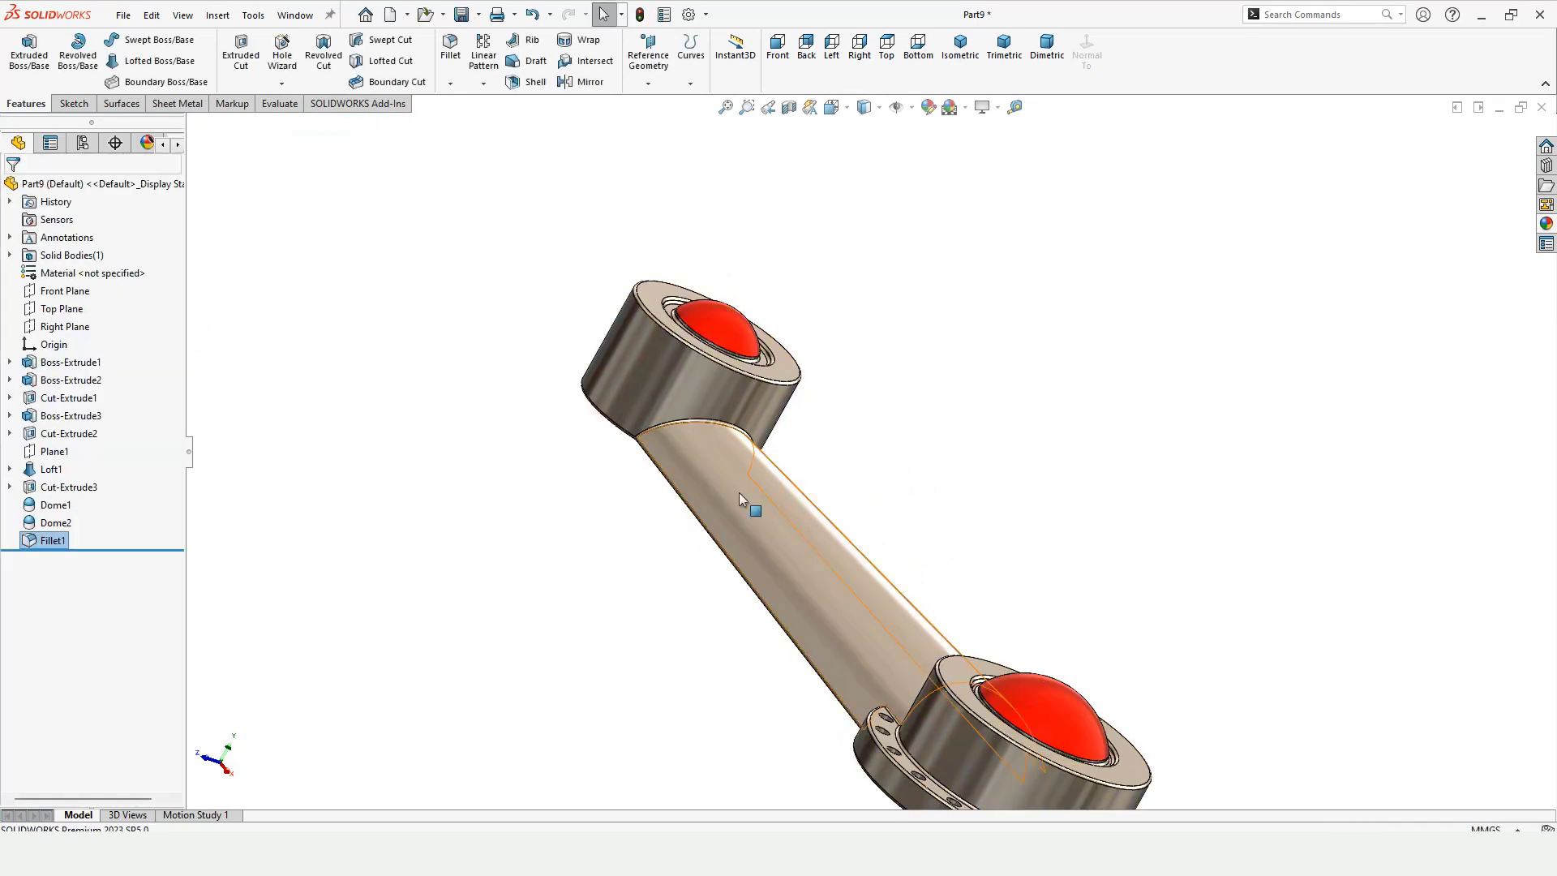
middle_drag(669, 353, 859, 362)
scroll(911, 557, up, 2)
scroll(1040, 593, down, 2)
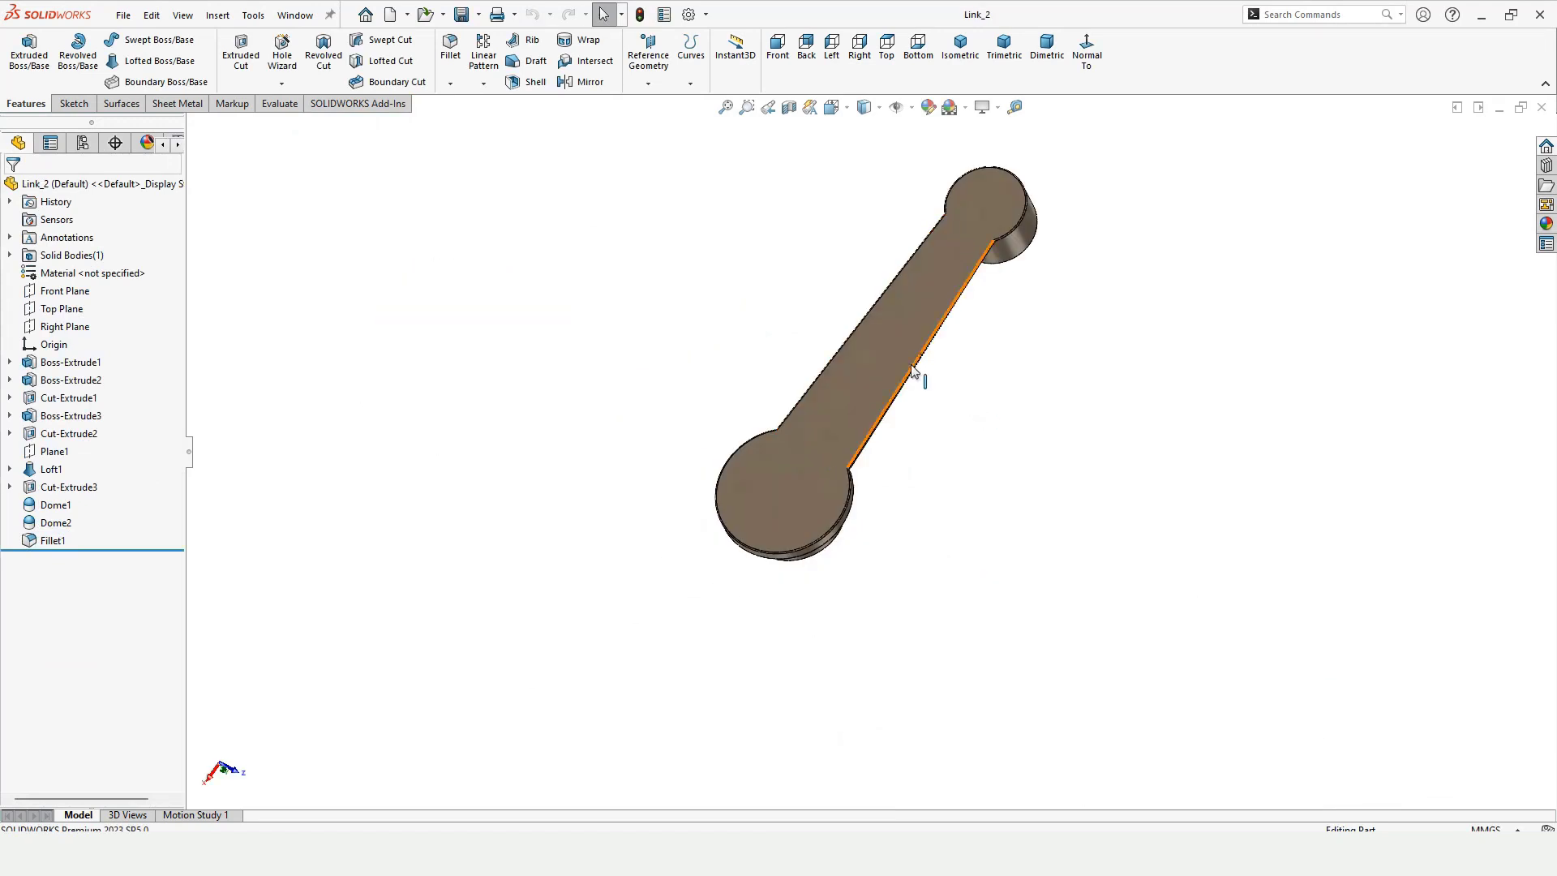
mouse_move(914, 371)
middle_down()
mouse_move(807, 341)
mouse_move(887, 375)
middle_up()
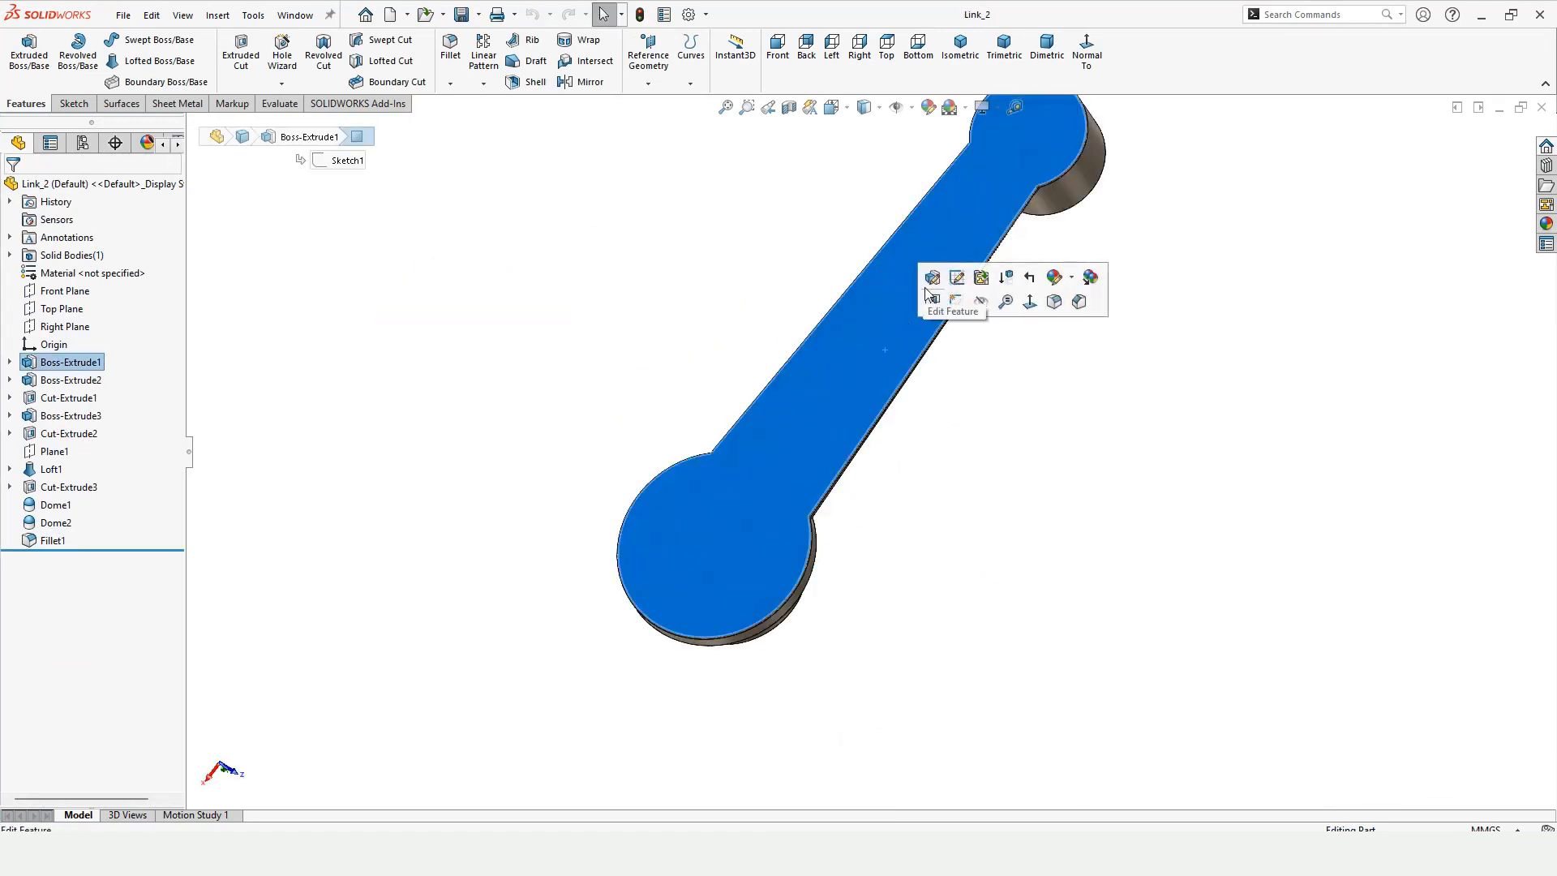
- Sketch two circles on the back face, centred on the small and large bosses
click(955, 301)
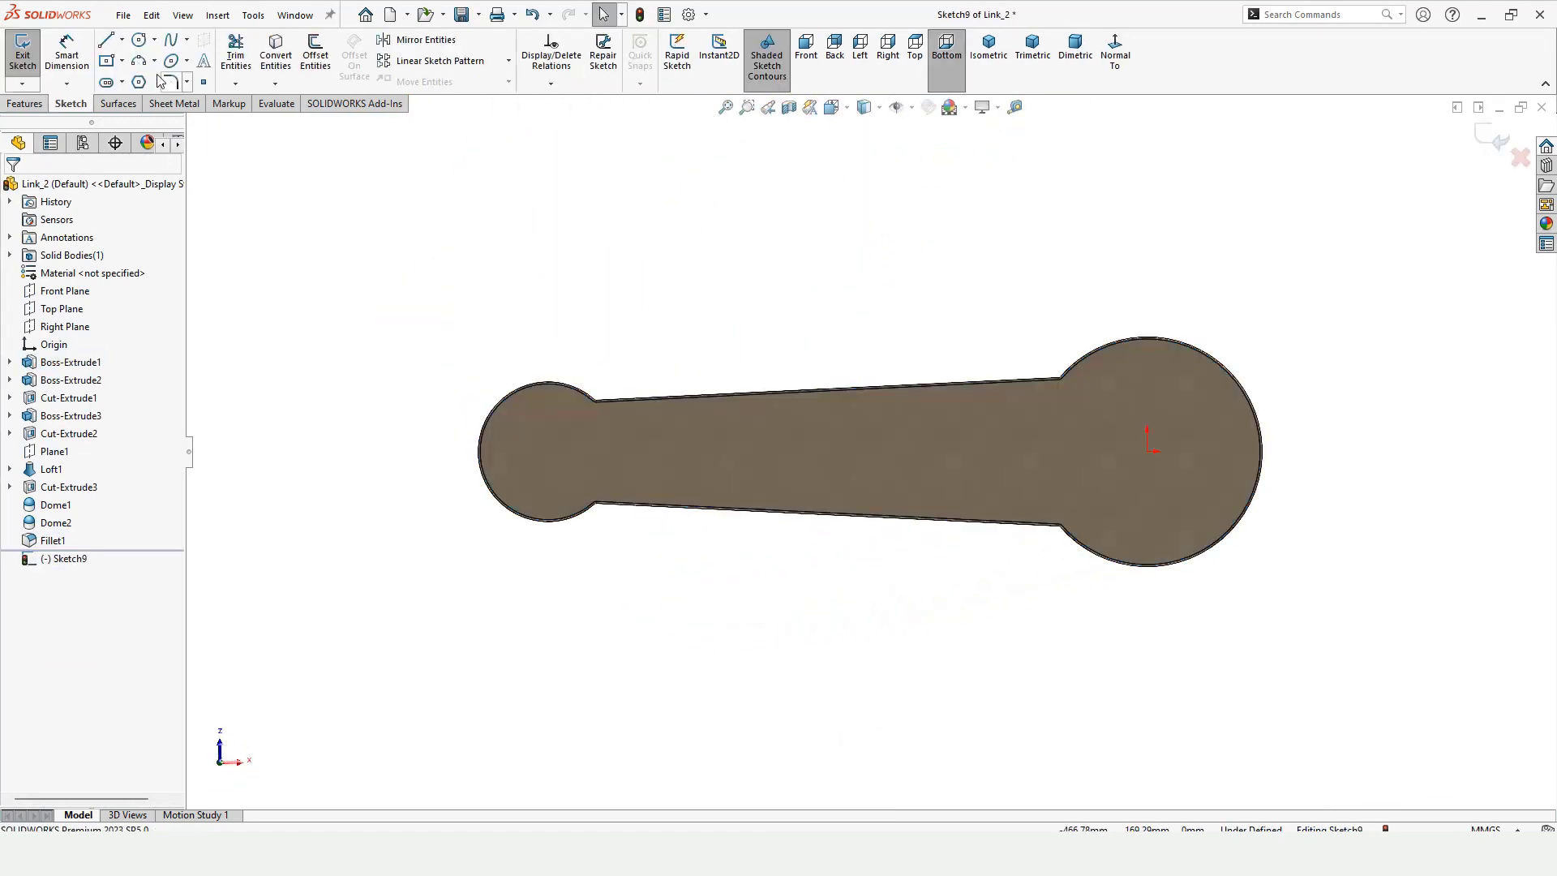
click(139, 40)
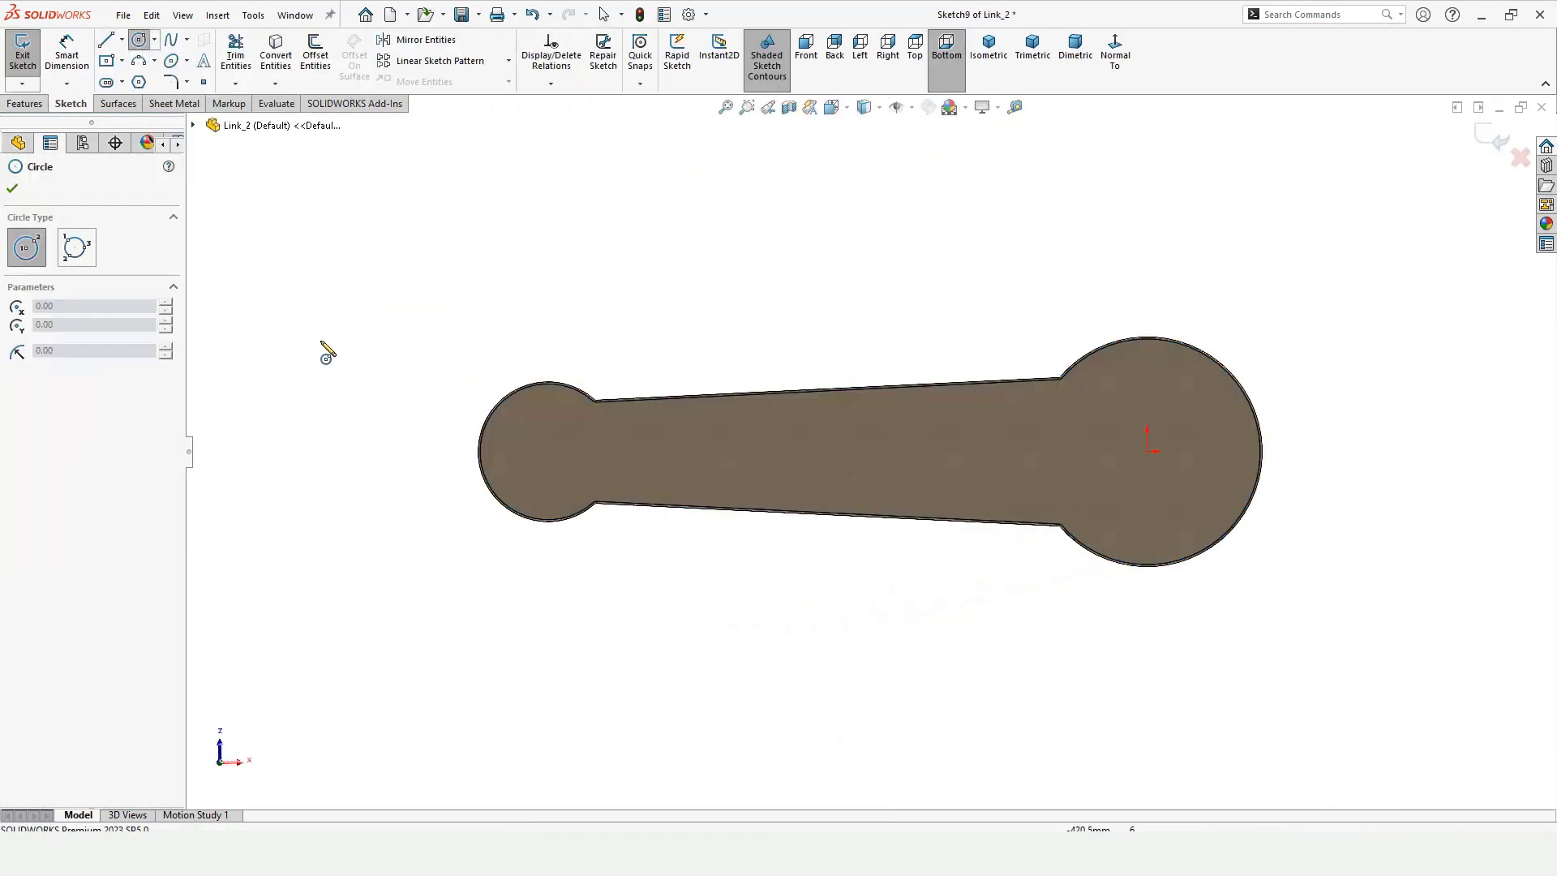
scroll(581, 423, down, 3)
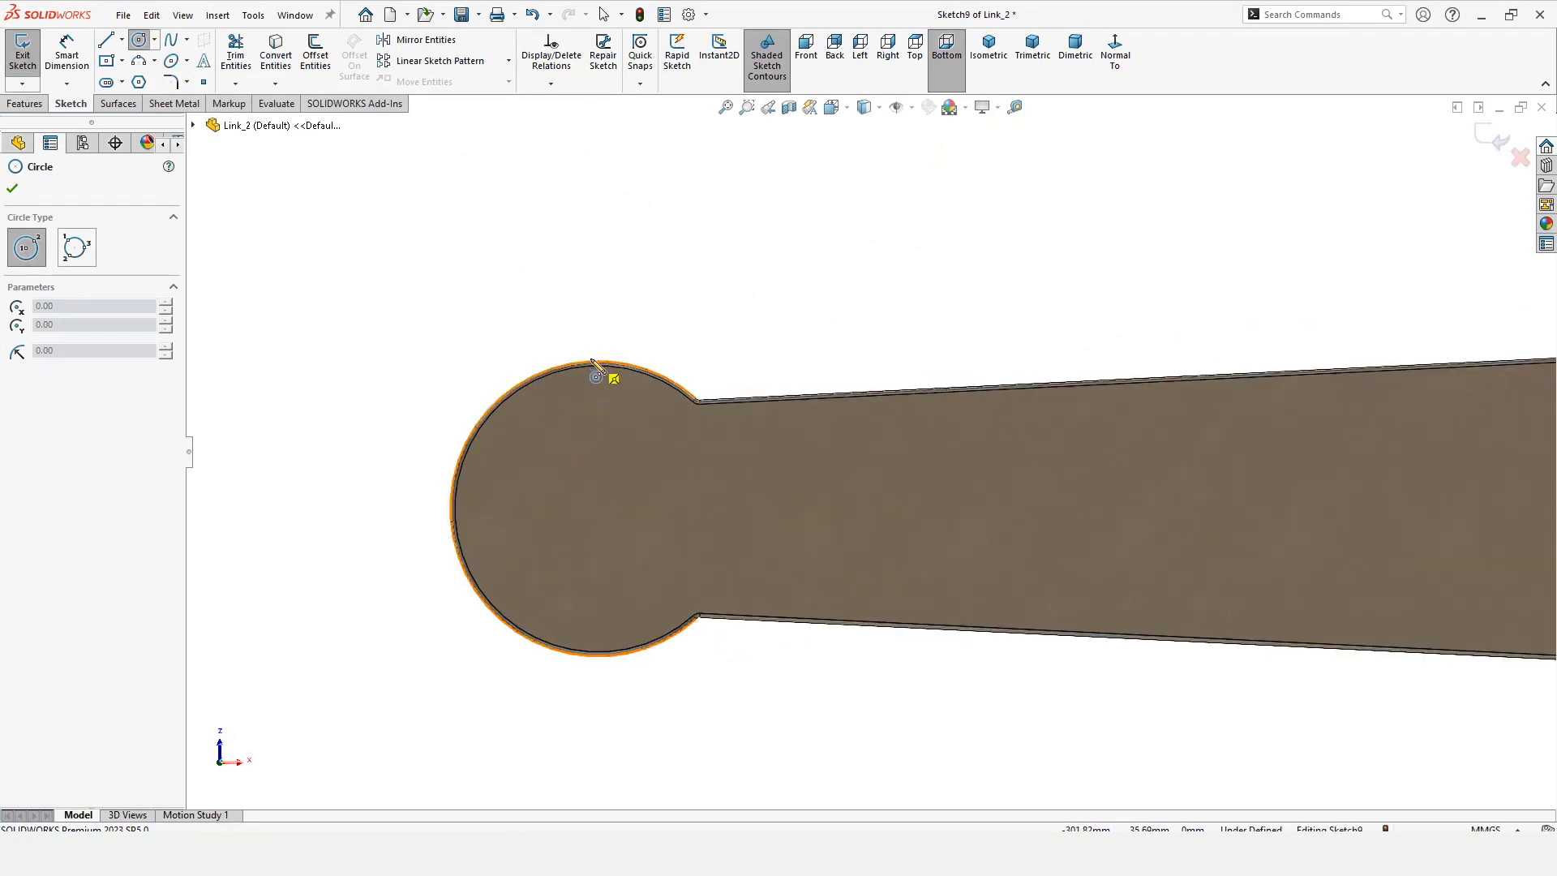
mouse_move(594, 371)
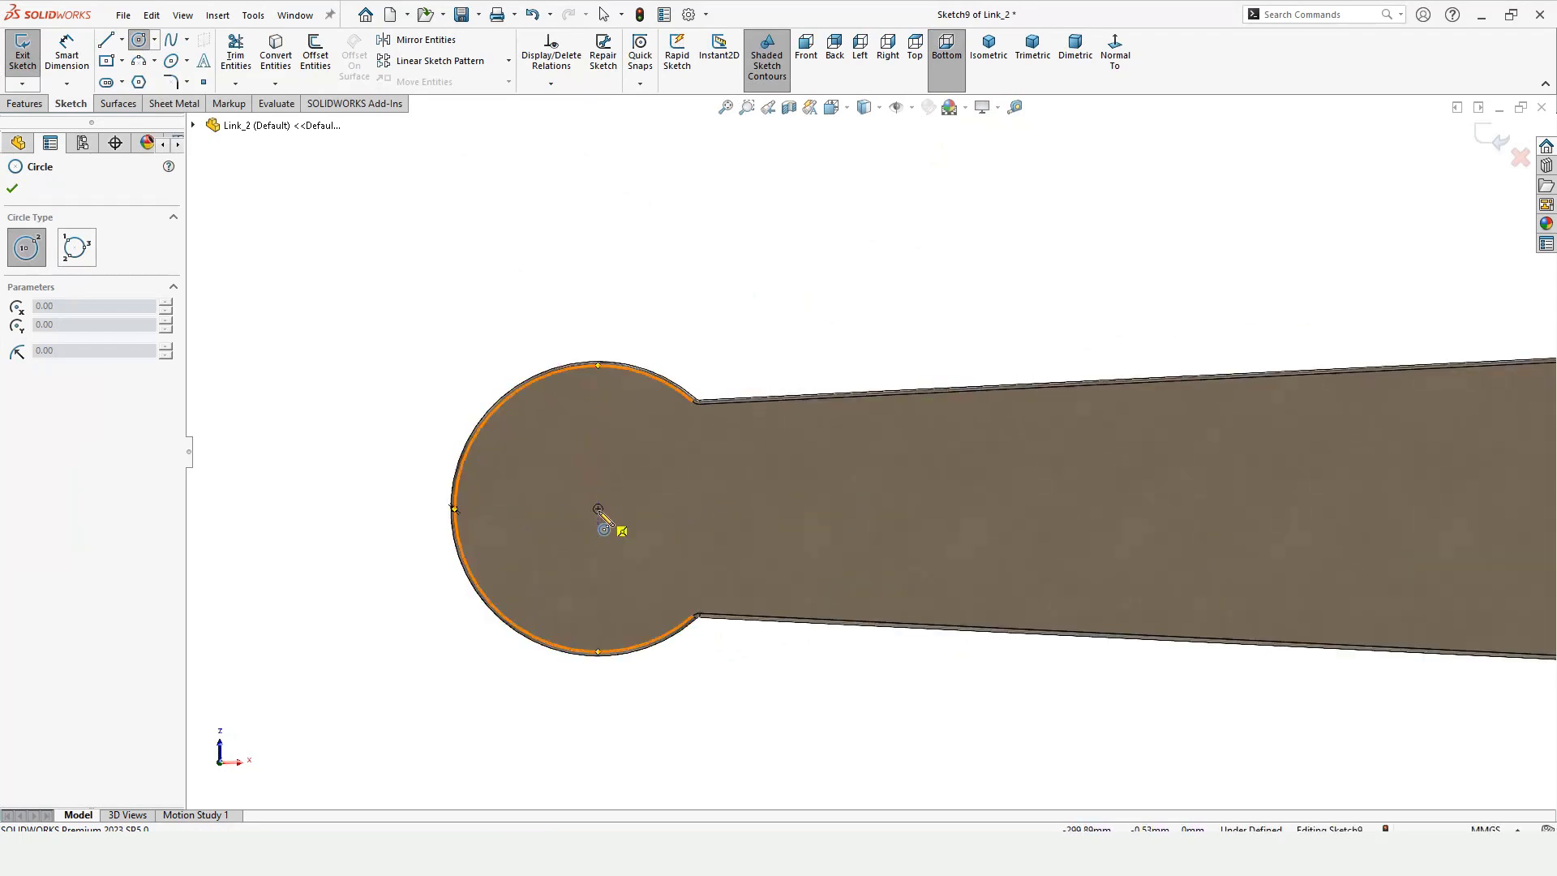
click(597, 509)
click(637, 495)
scroll(872, 451, up, 3)
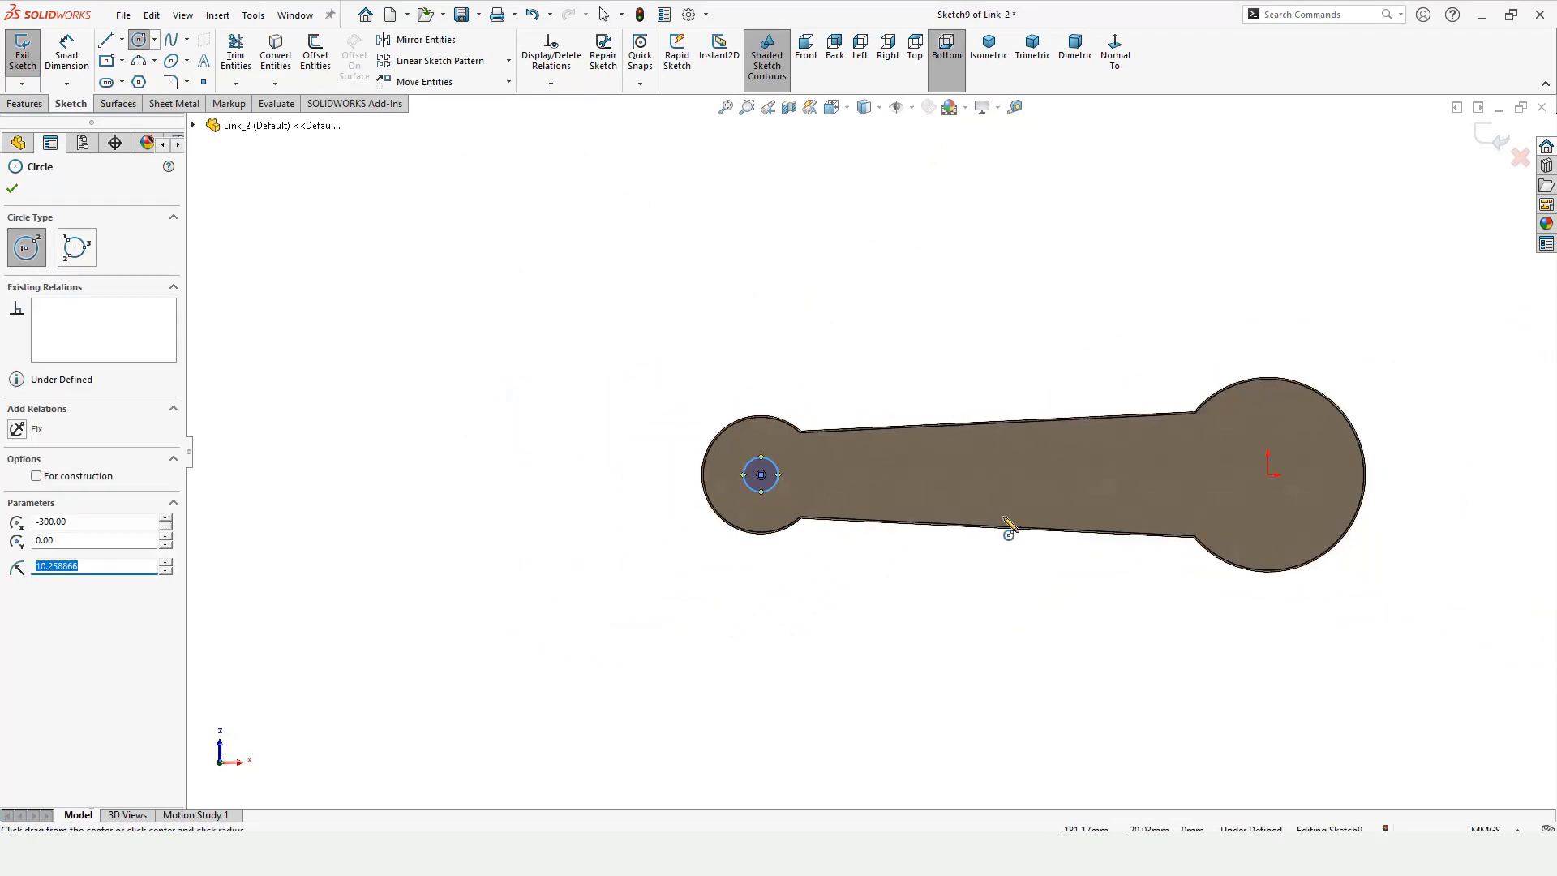
scroll(1227, 472, down, 2)
click(1196, 465)
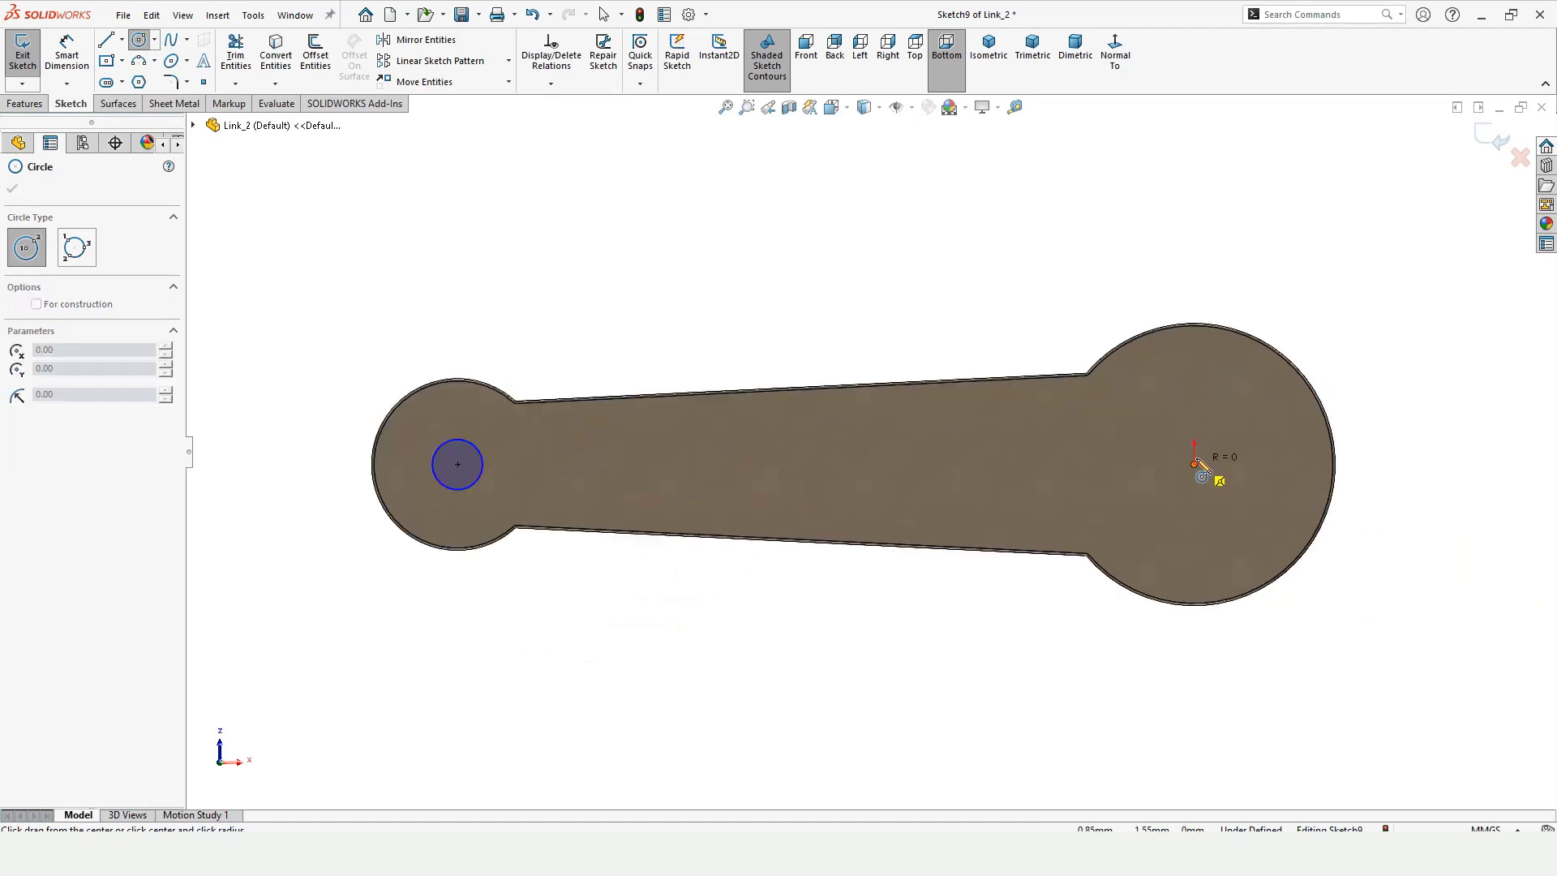
click(1194, 403)
key(Escape)
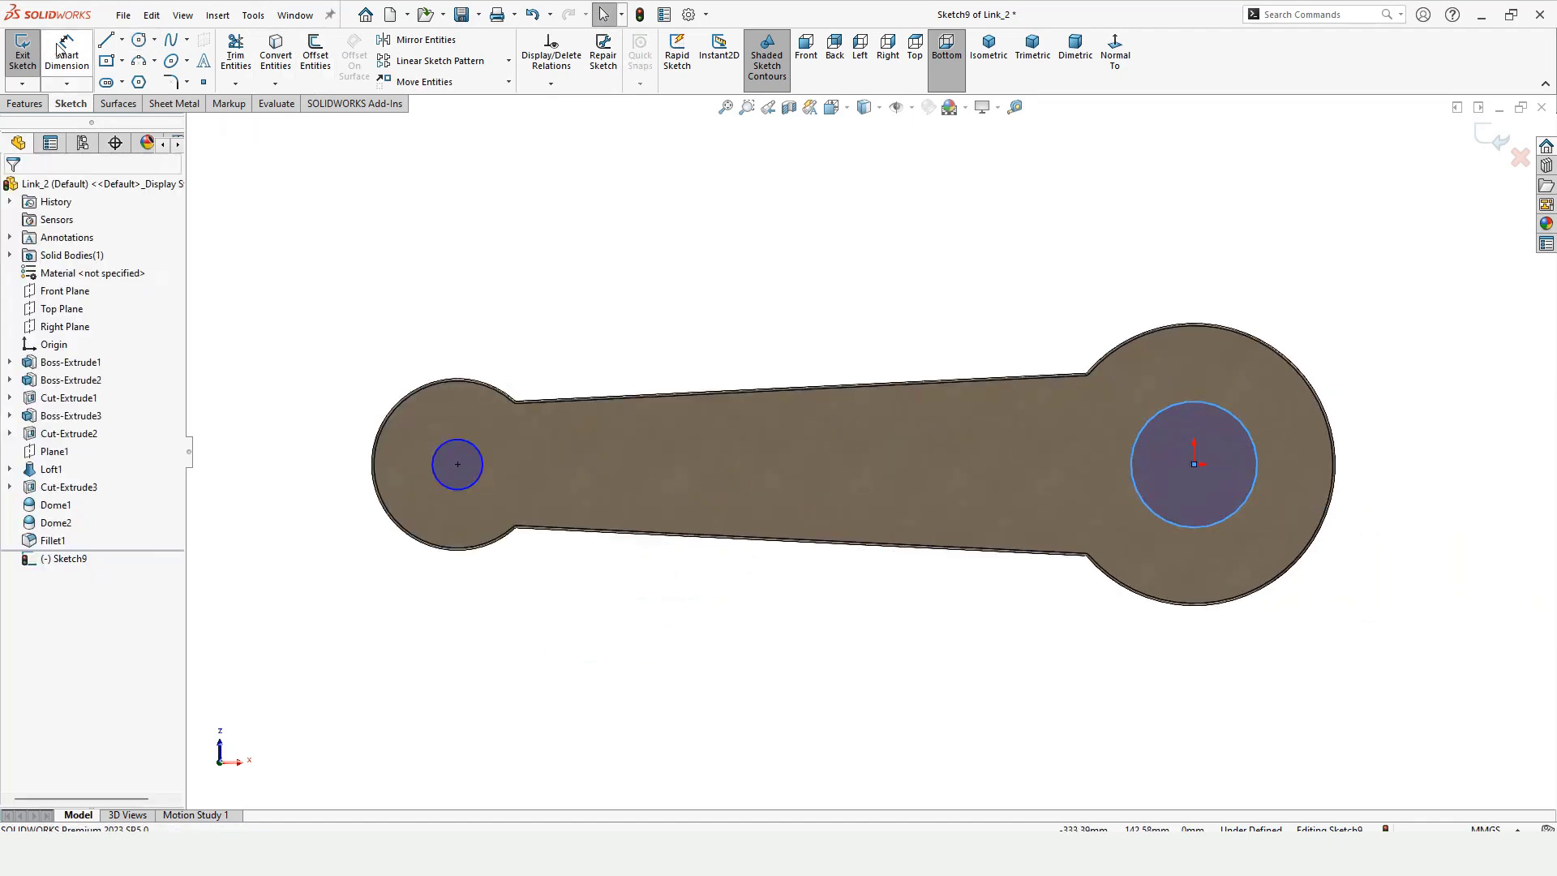
- Dimension both circles to Ø30 mm
click(63, 47)
click(471, 483)
click(397, 642)
text(30)
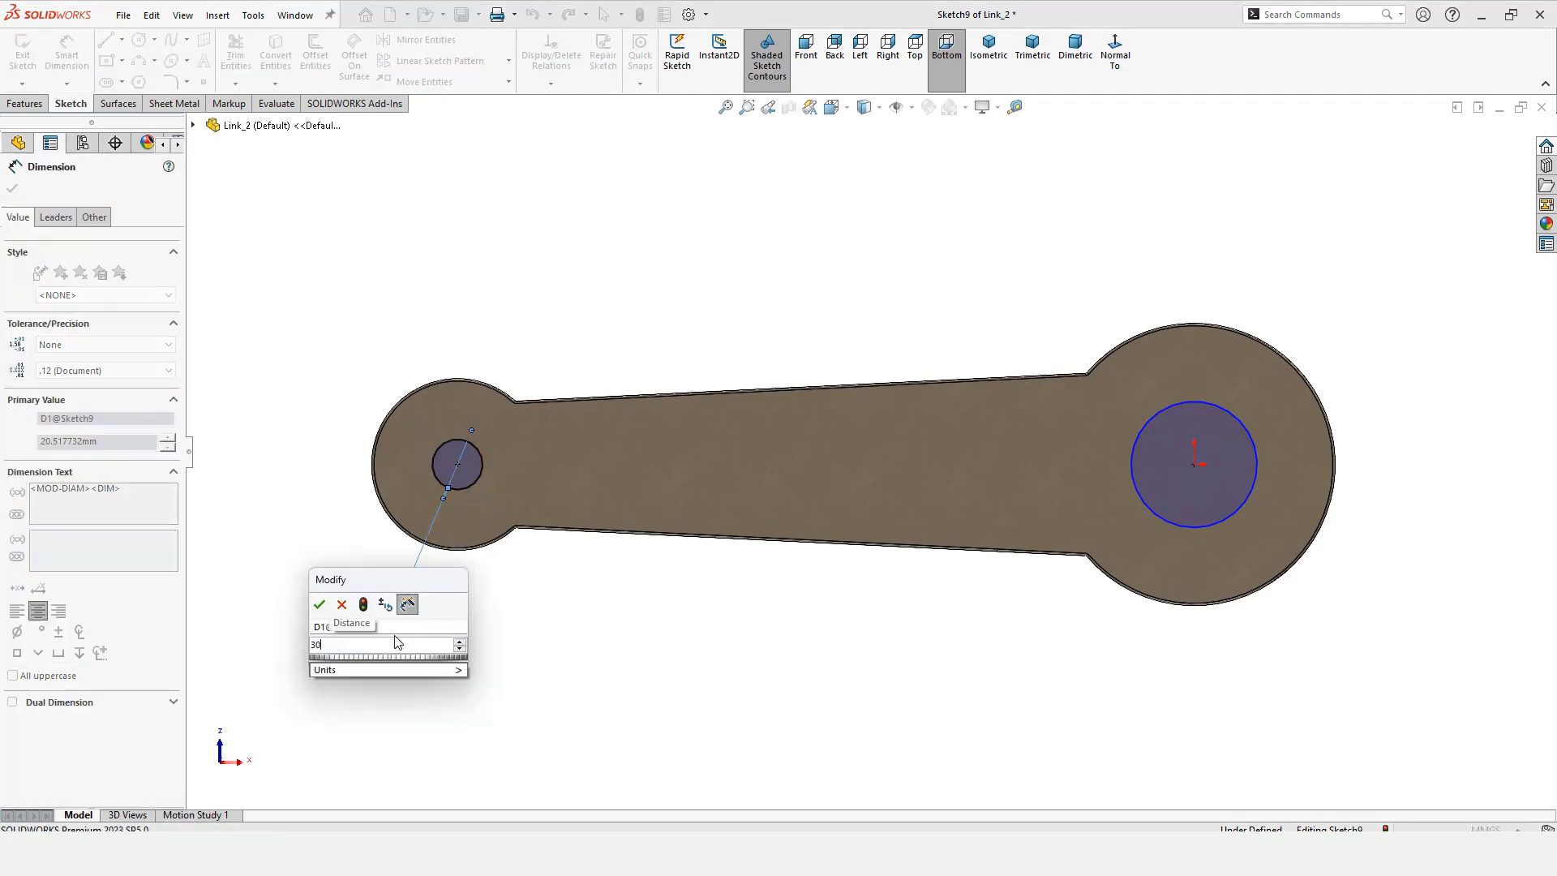
key(Return)
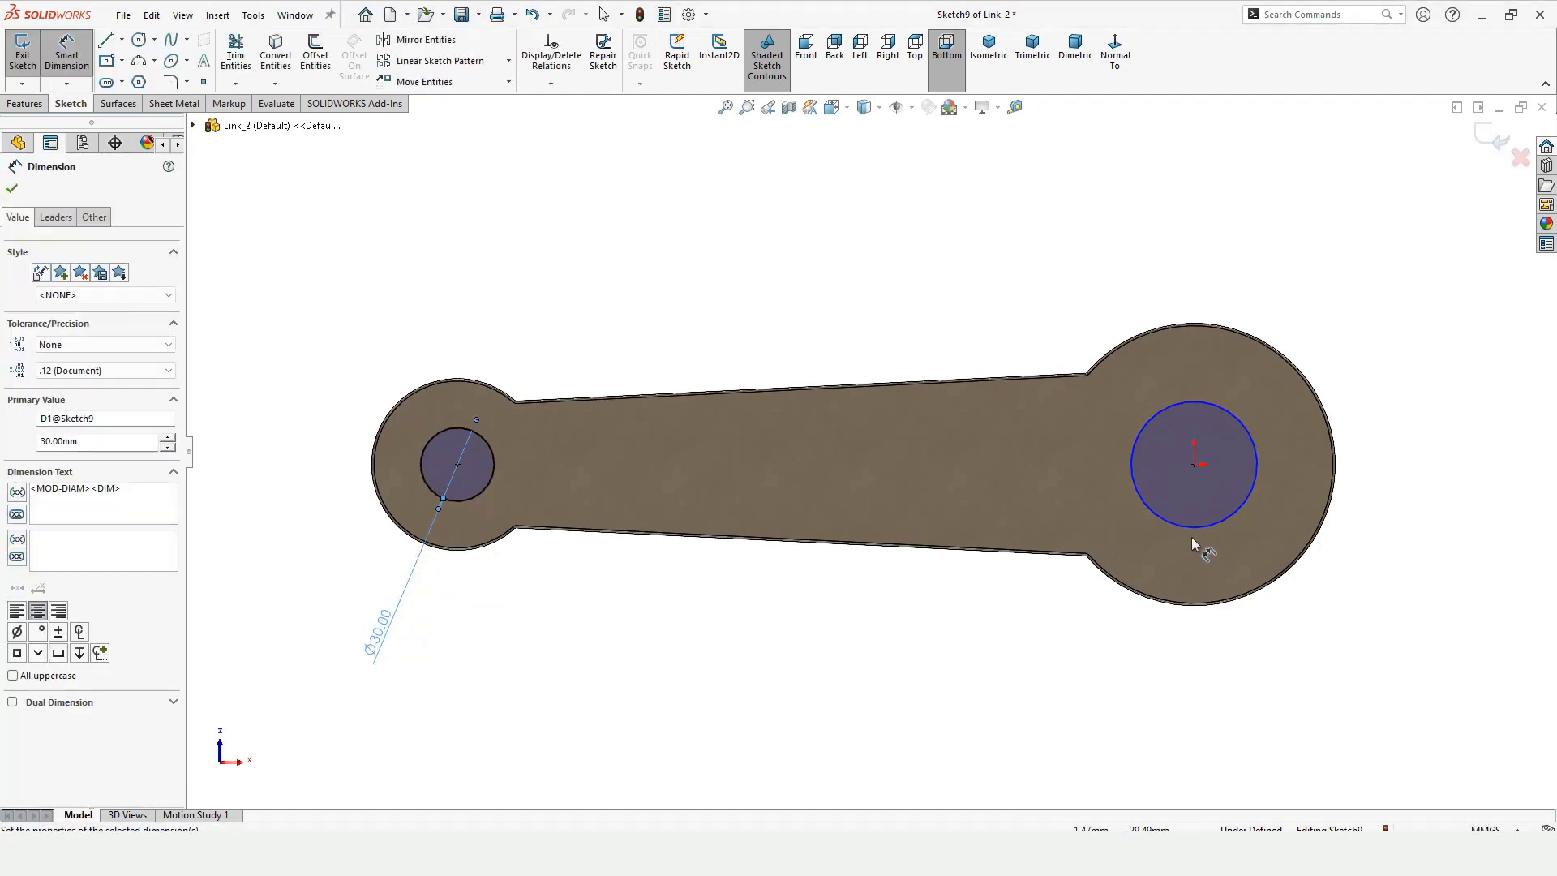
click(1194, 537)
click(1068, 693)
text(30)
key(Return)
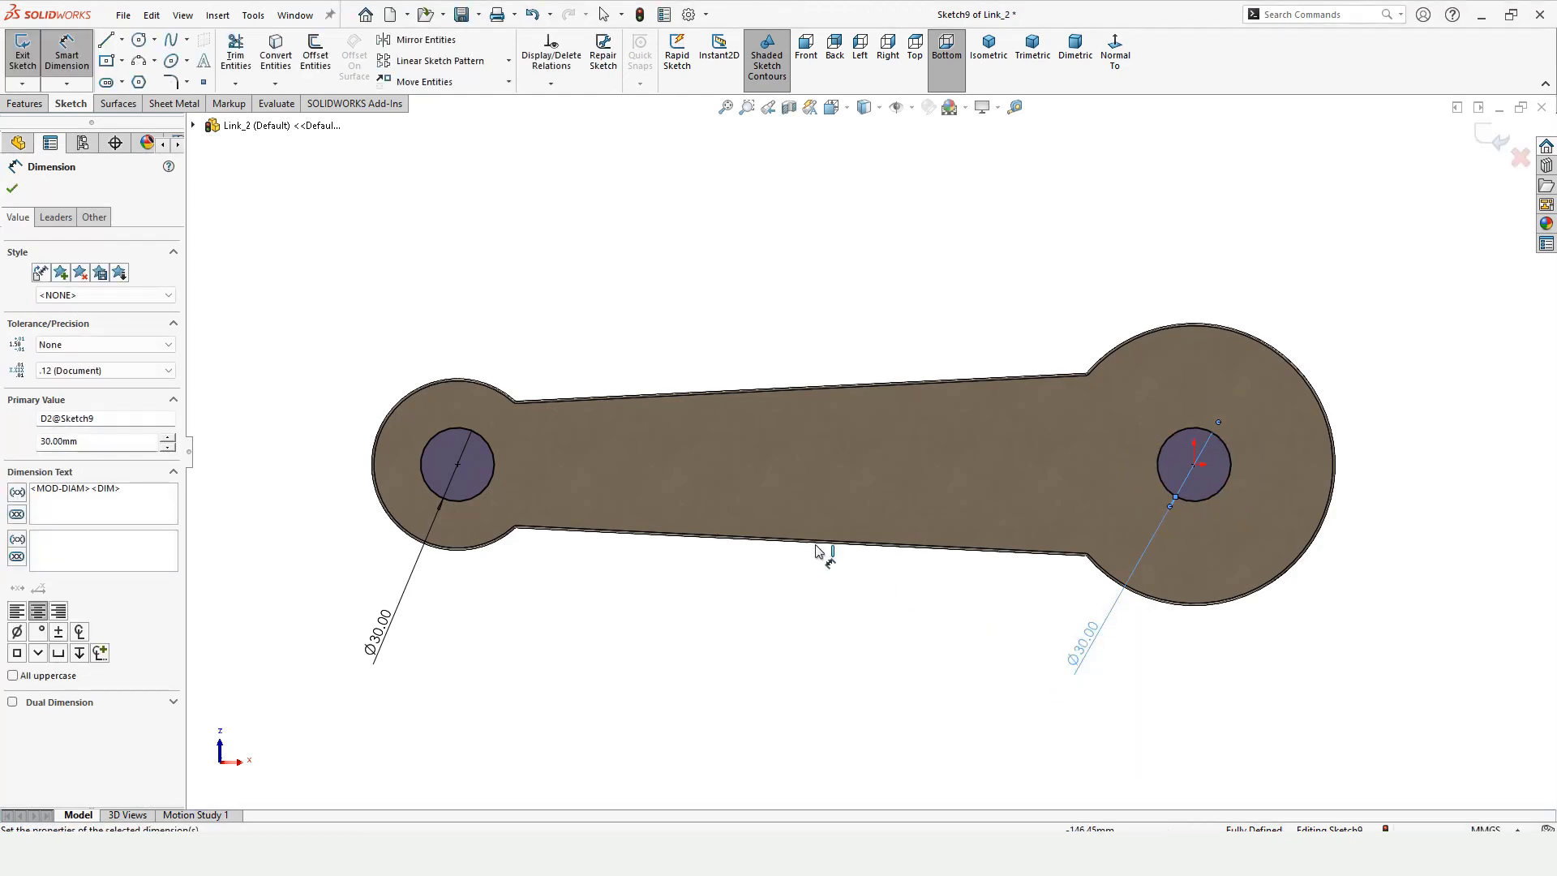
- Extrude the two Ø30 circles 20 mm into cylindrical pins with Extruded Boss/Base
click(21, 104)
click(31, 59)
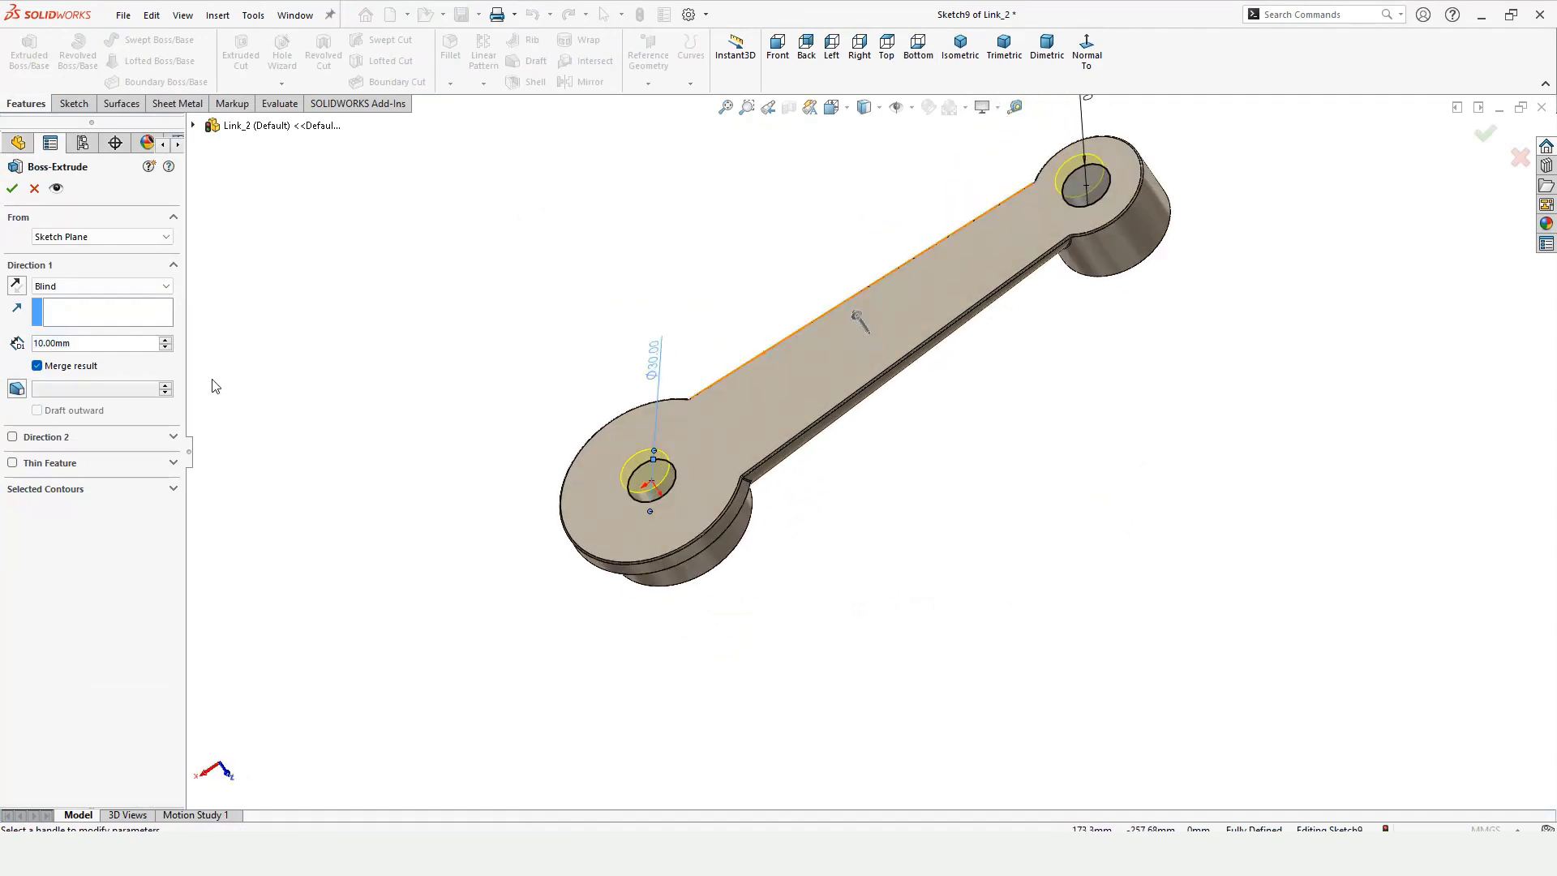
click(160, 339)
middle_drag(803, 428, 712, 306)
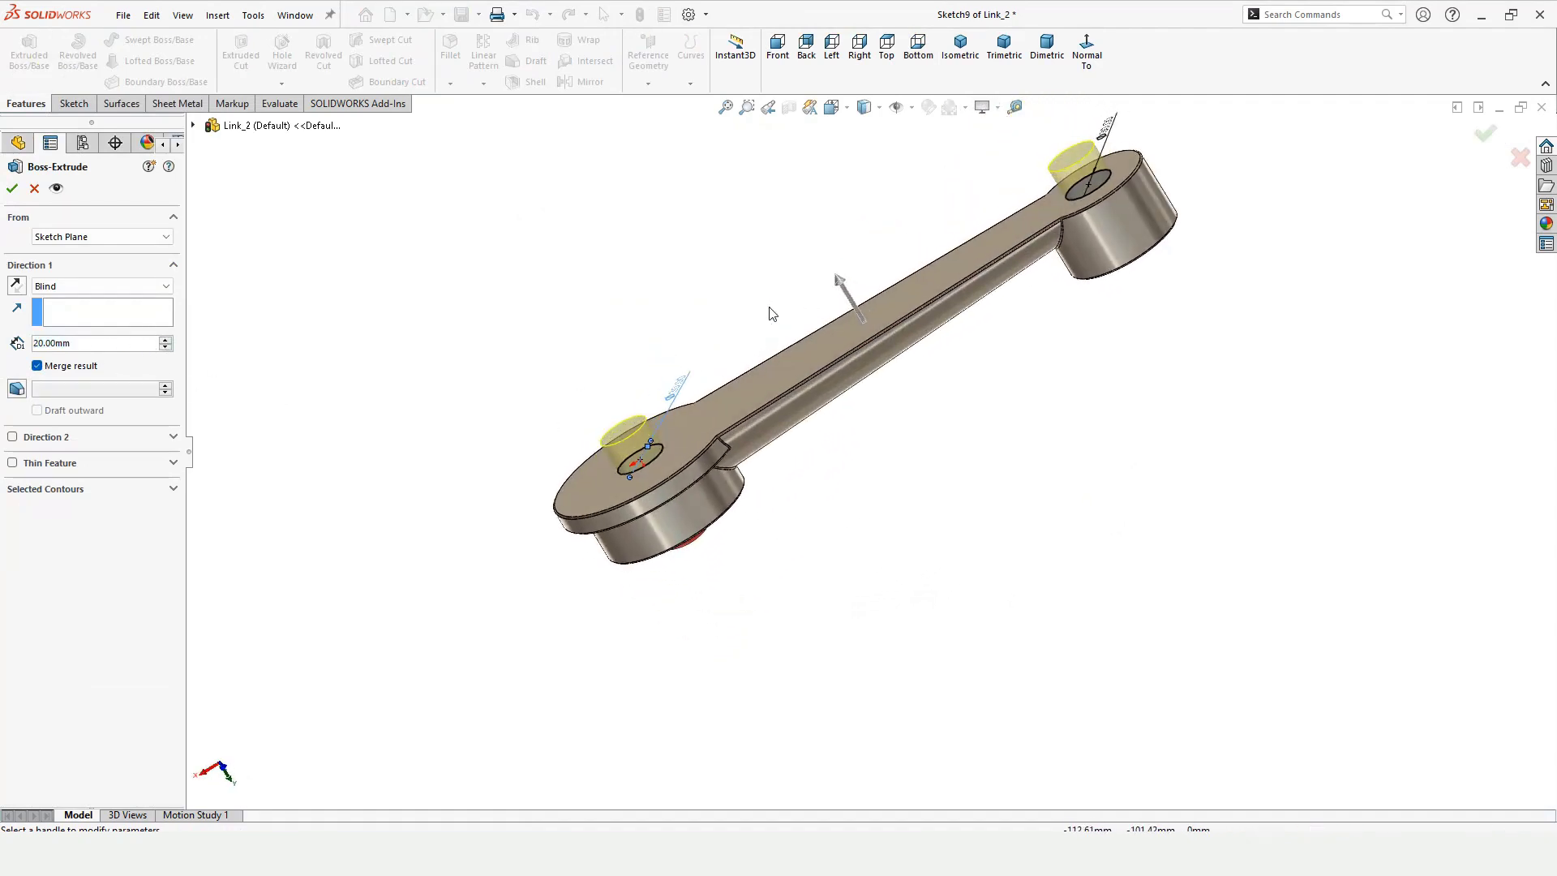
click(12, 190)
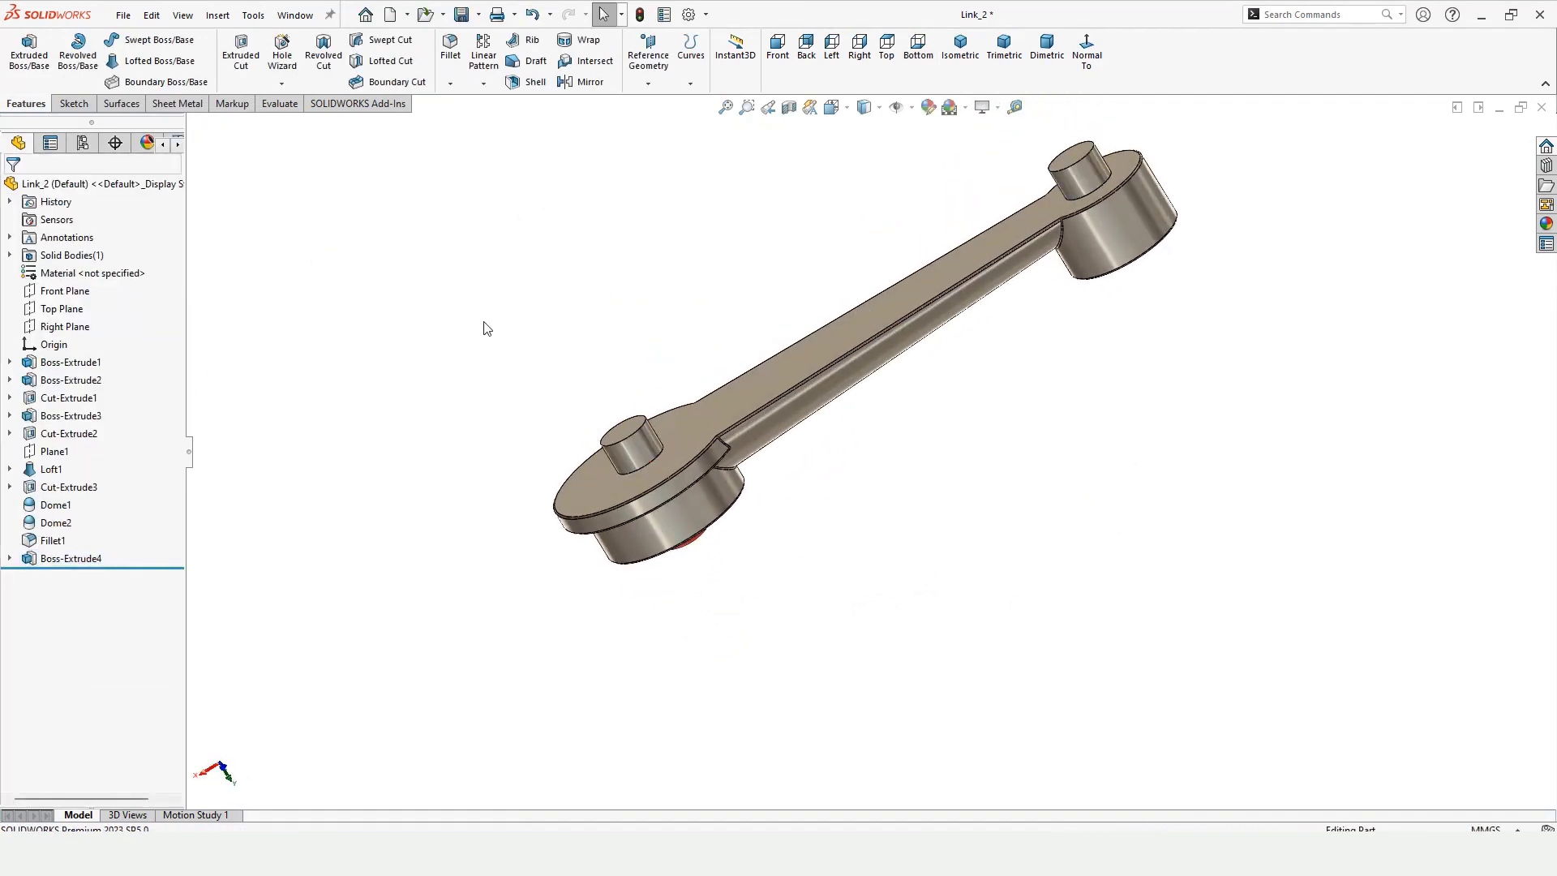